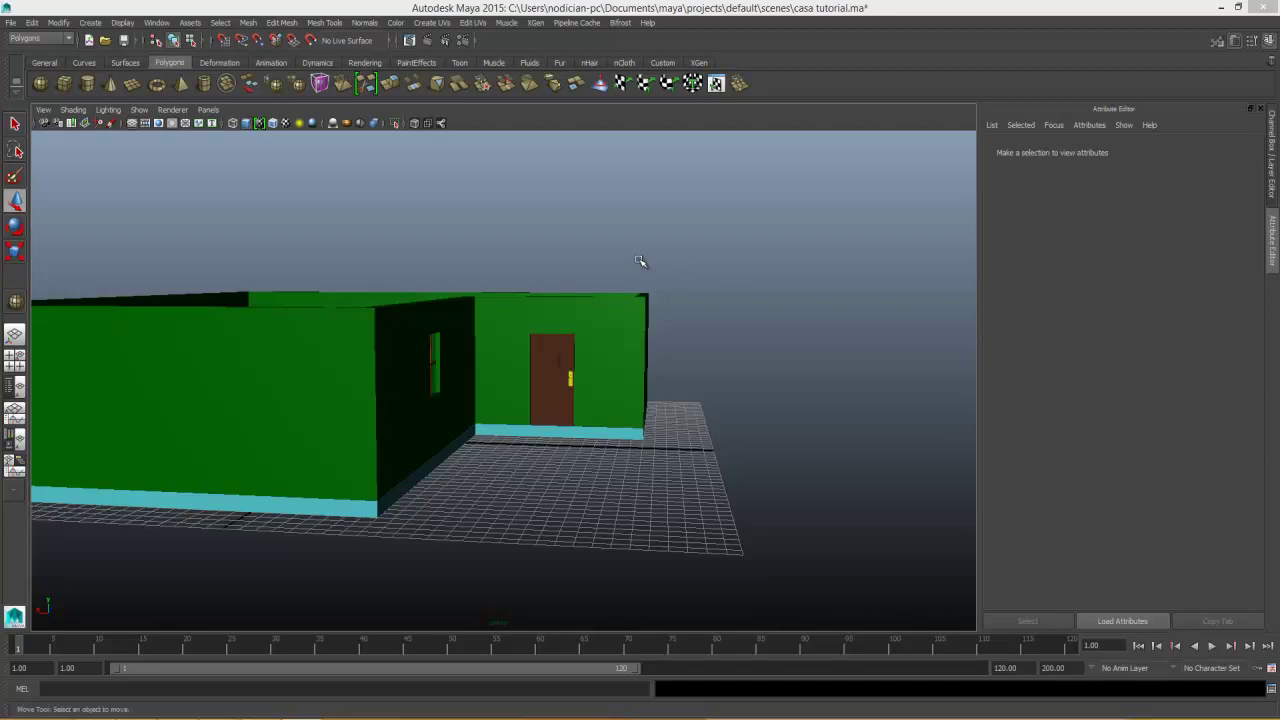
Orbit down to the door and select the interior wall pCube2 around it.
alt+drag(640, 263, 634, 337)
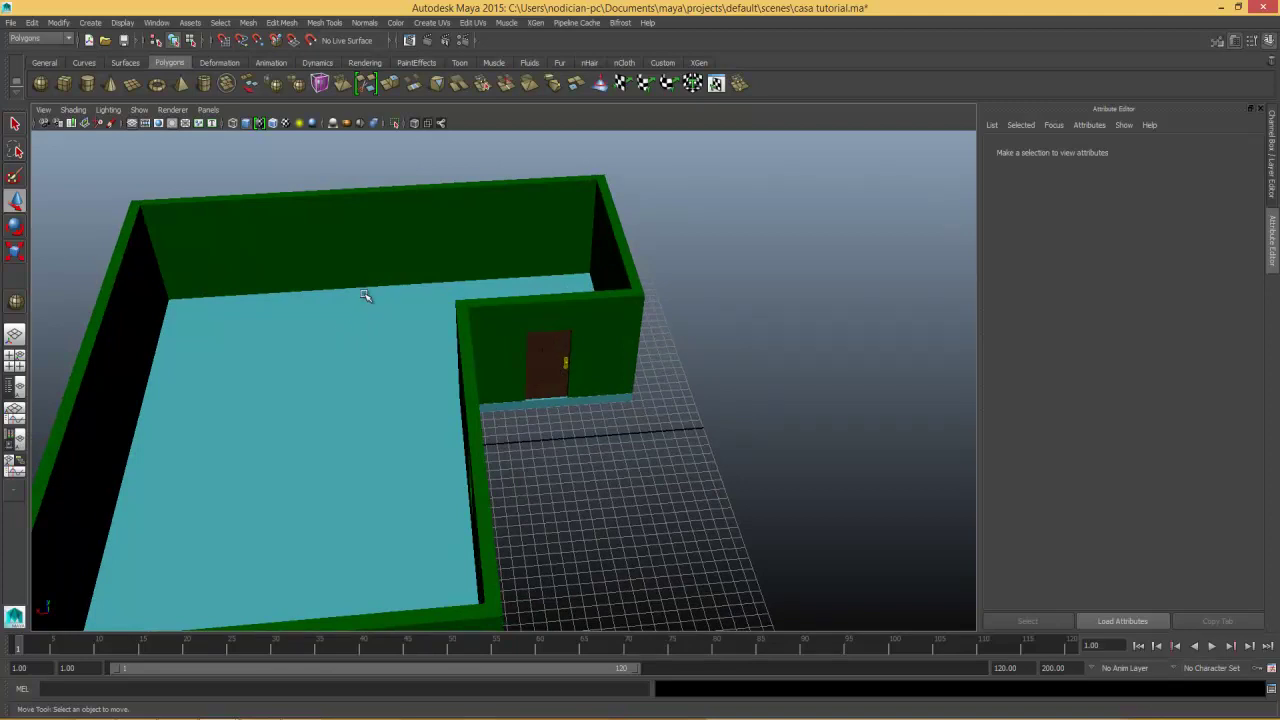
alt+drag(508, 294, 463, 280)
alt+right_drag(463, 280, 556, 293)
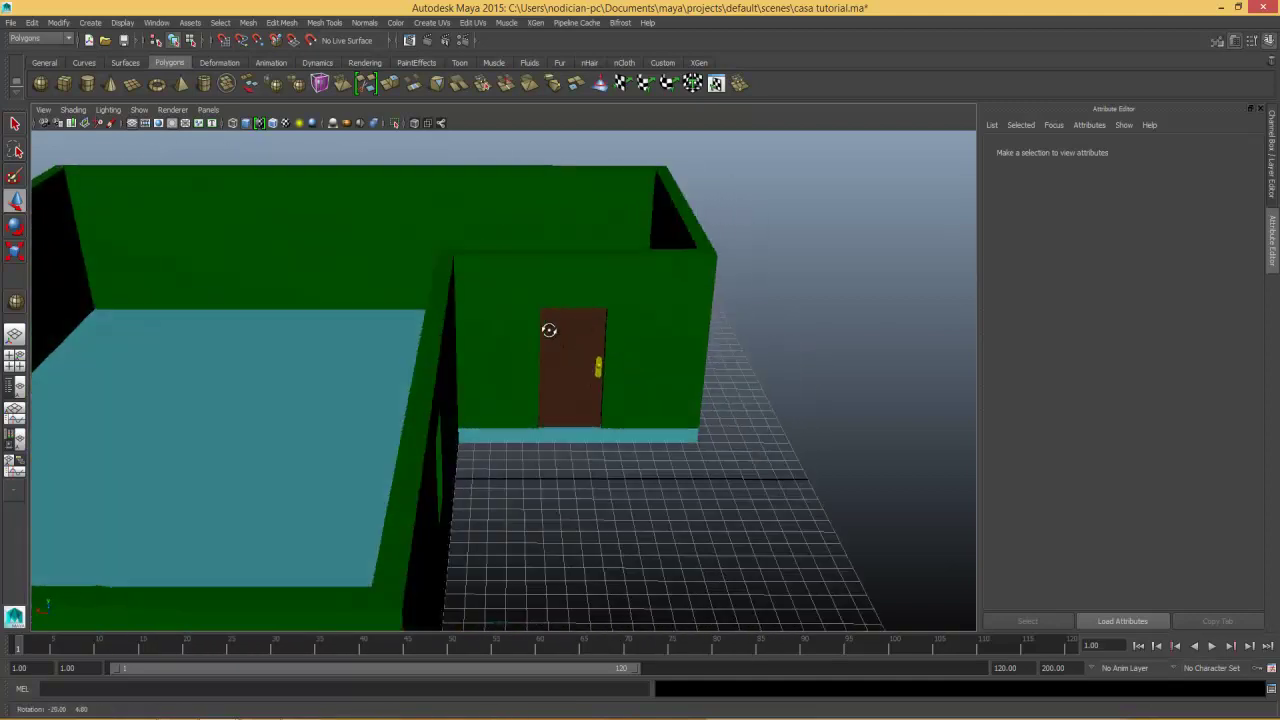
alt+drag(556, 293, 540, 323)
alt+drag(600, 371, 579, 298)
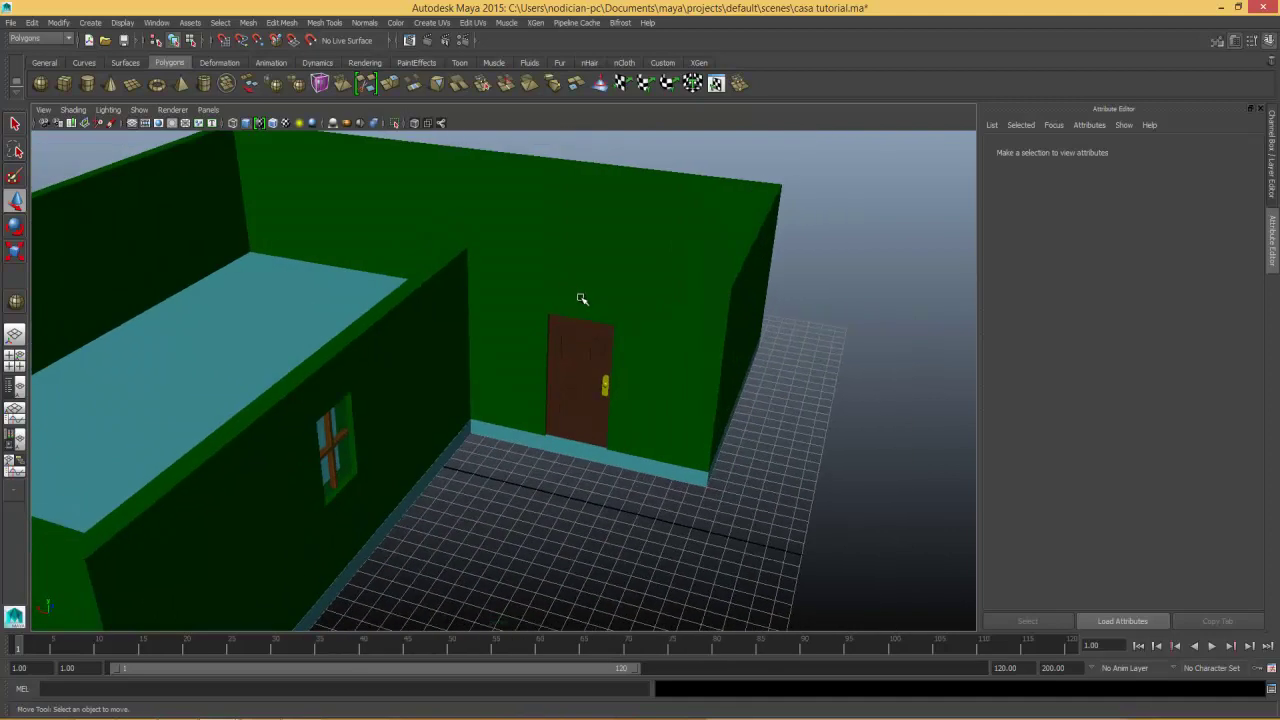
click(578, 347)
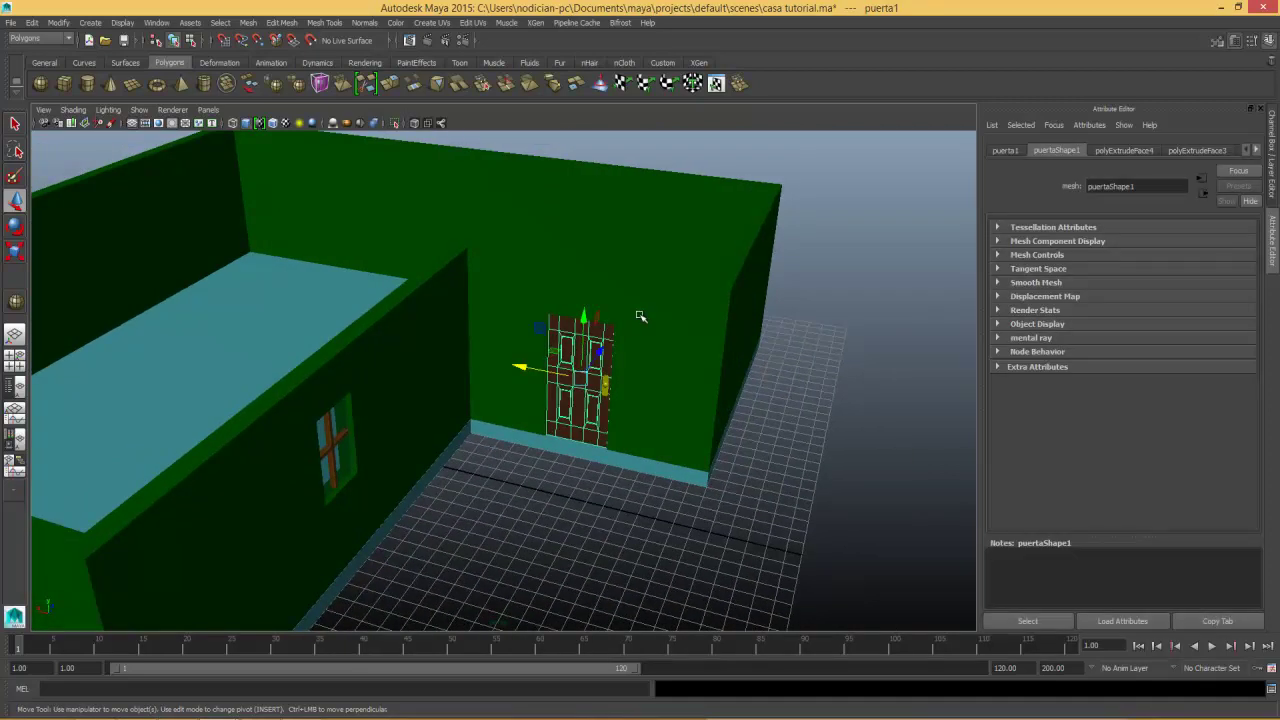
click(641, 316)
From a higher view, switch pCube2 into Face mode using its right-click marking menu.
alt+drag(578, 350, 600, 342)
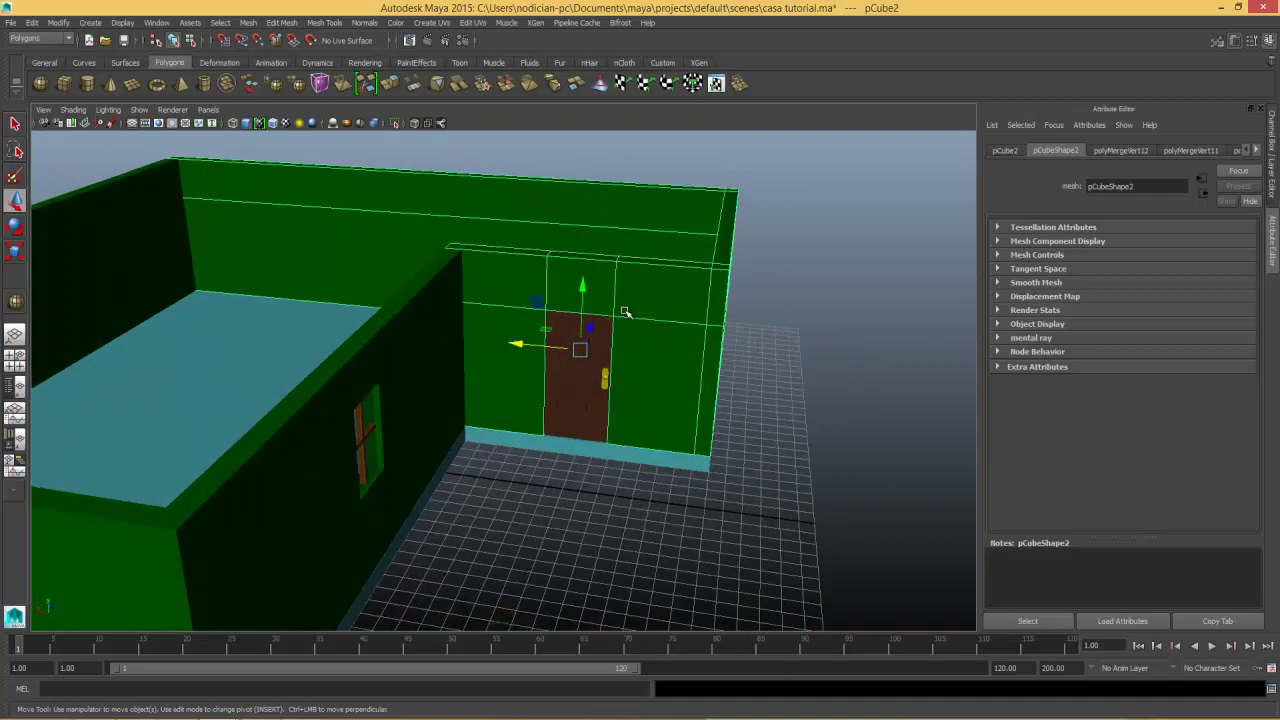
alt+drag(618, 338, 486, 397)
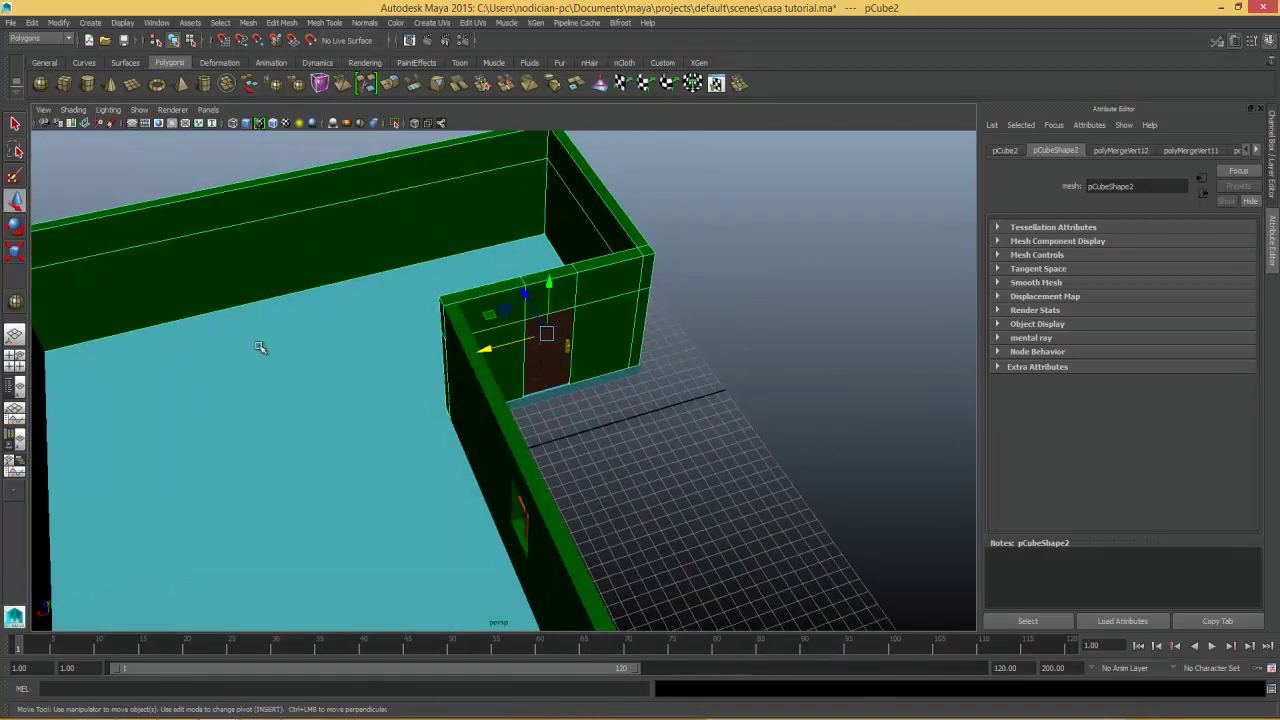
alt+drag(485, 327, 493, 379)
right_click(458, 364)
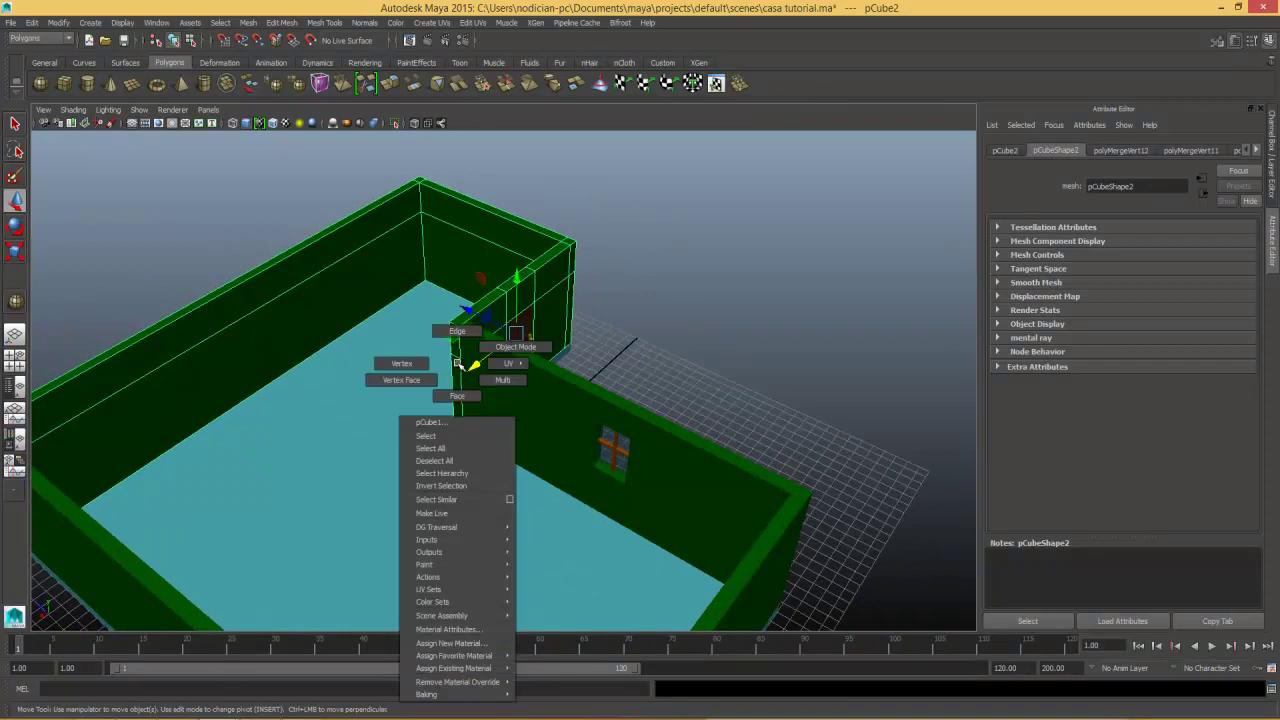
click(463, 395)
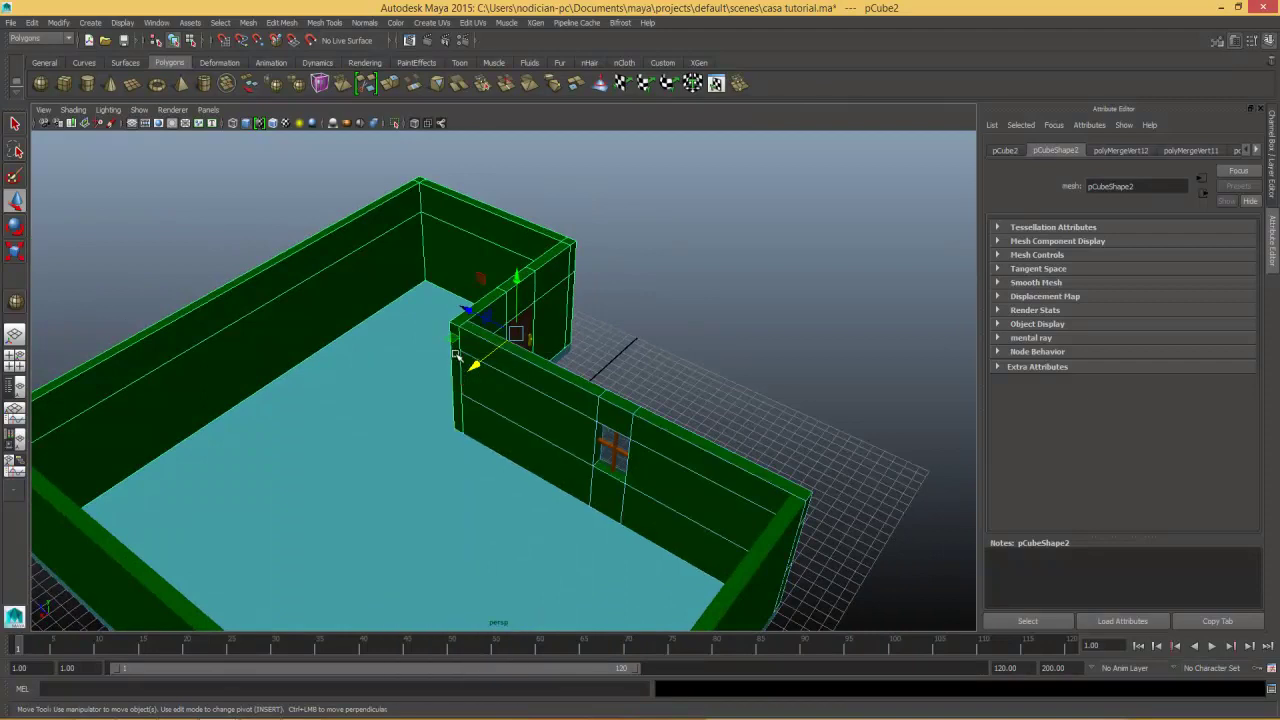
right_click(455, 355)
click(500, 340)
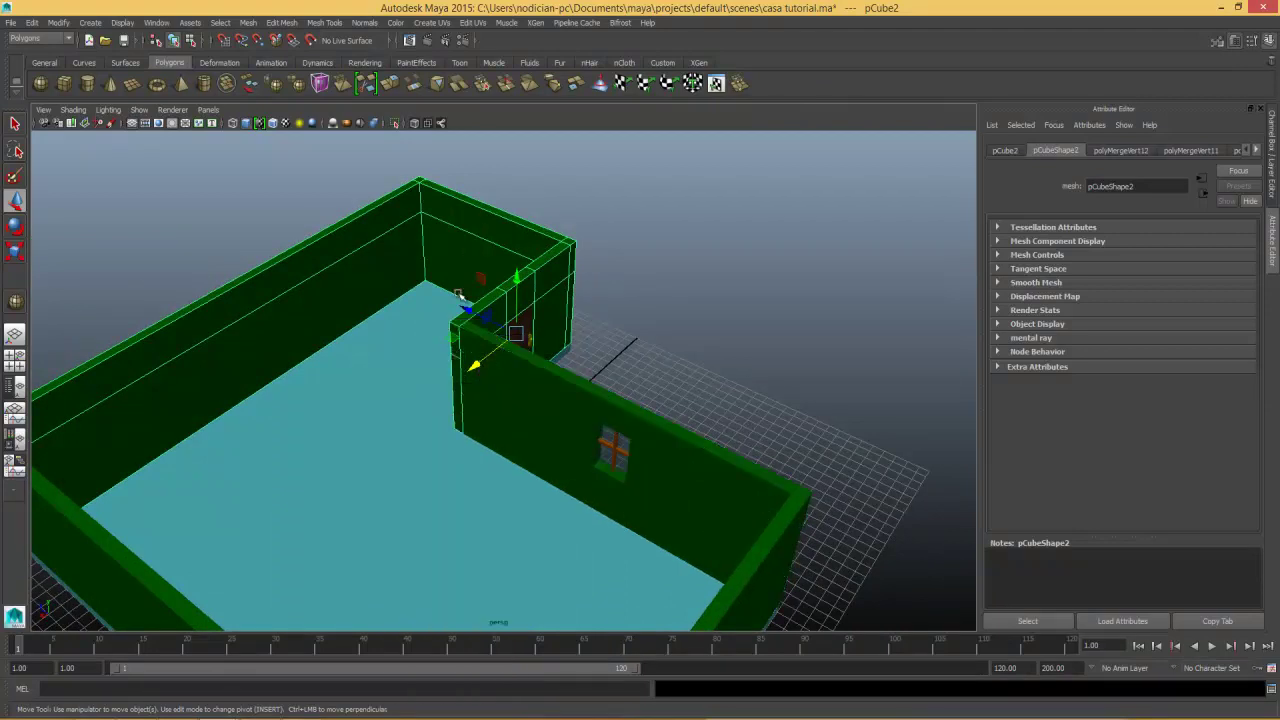
right_click(455, 371)
Extrude the wall's thin end face out about 12.5 along Z, then return to Object Mode.
click(457, 395)
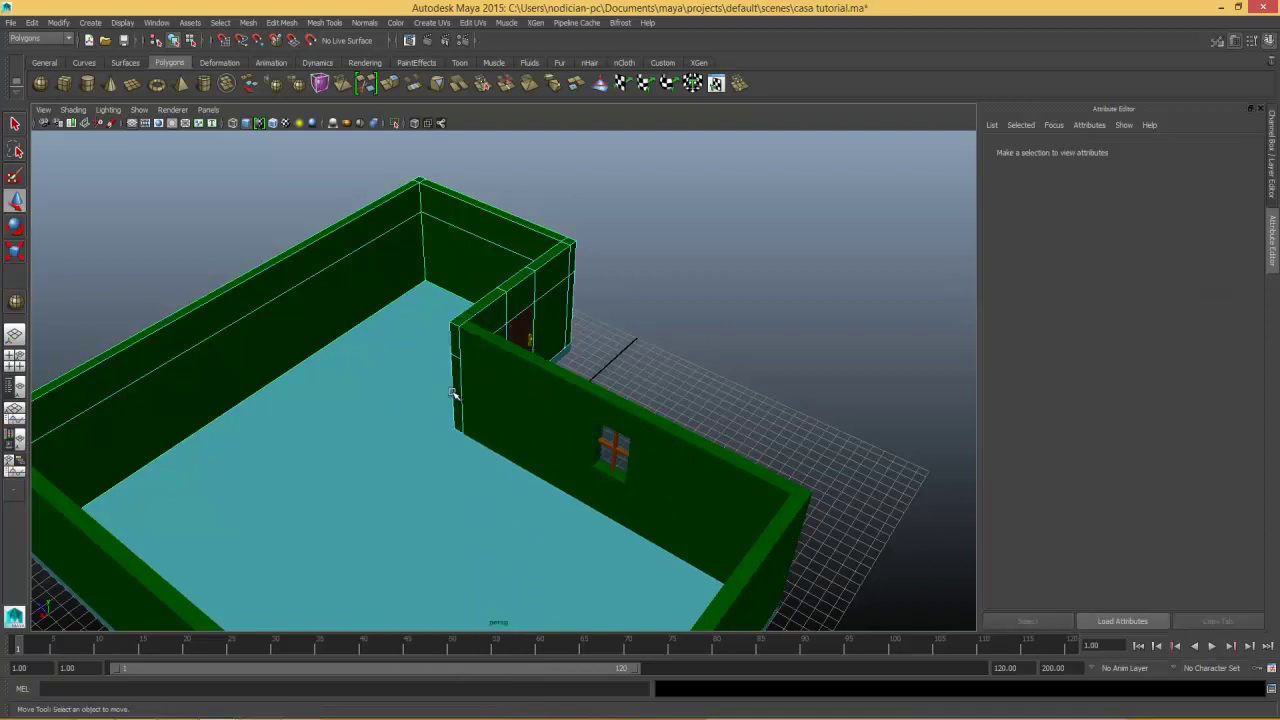
click(455, 388)
key(ctrl+e)
click(393, 85)
drag(424, 368, 115, 585)
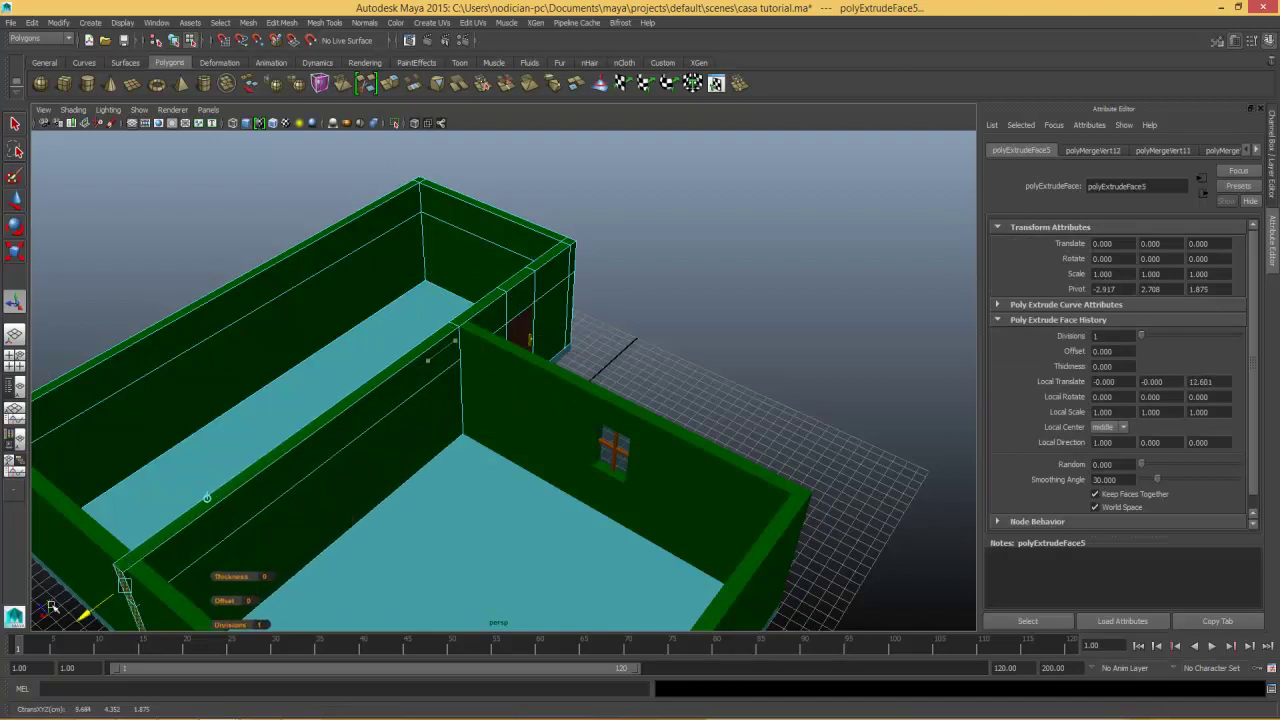
right_click(362, 461)
mouse_move(362, 461)
right_down()
mouse_move(418, 388)
mouse_move(315, 425)
right_up()
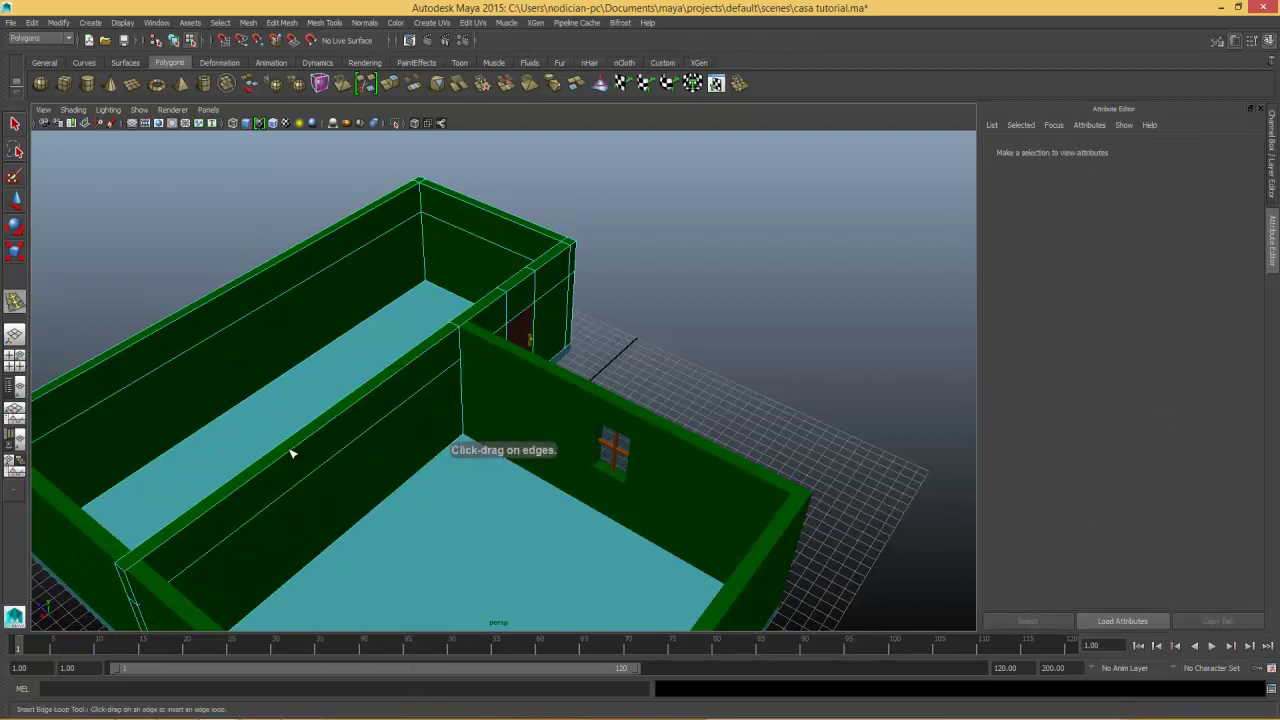
Insert two edge loops across the extended wall, then undo them.
click(291, 456)
drag(326, 434, 331, 451)
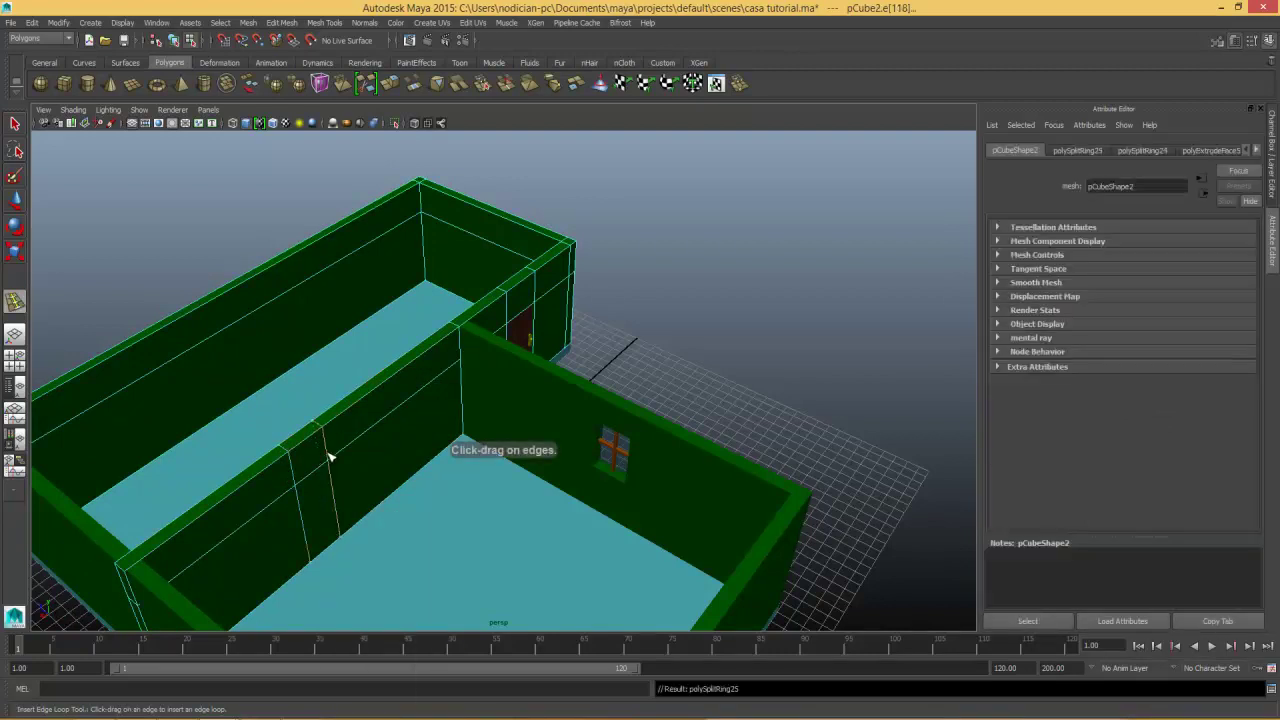
mouse_move(434, 410)
alt+mouse_down()
mouse_move(506, 371)
mouse_move(423, 357)
mouse_move(399, 416)
alt+mouse_up()
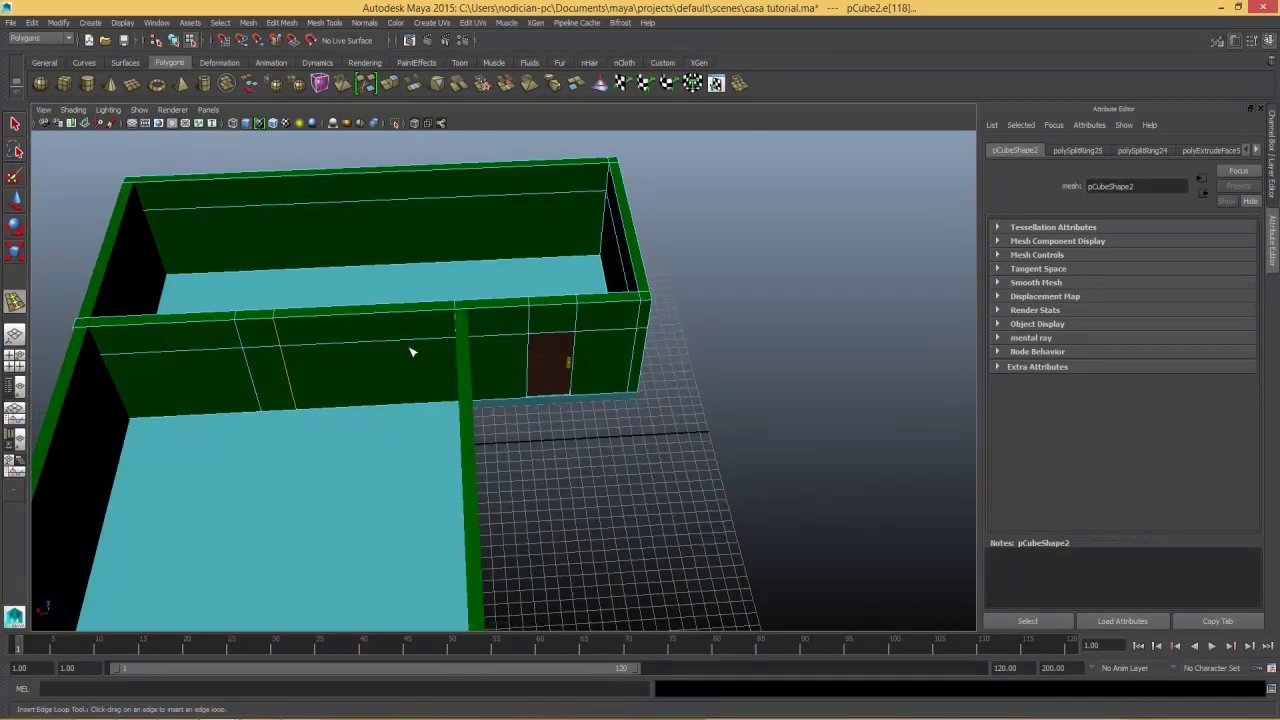
key(ctrl+z)
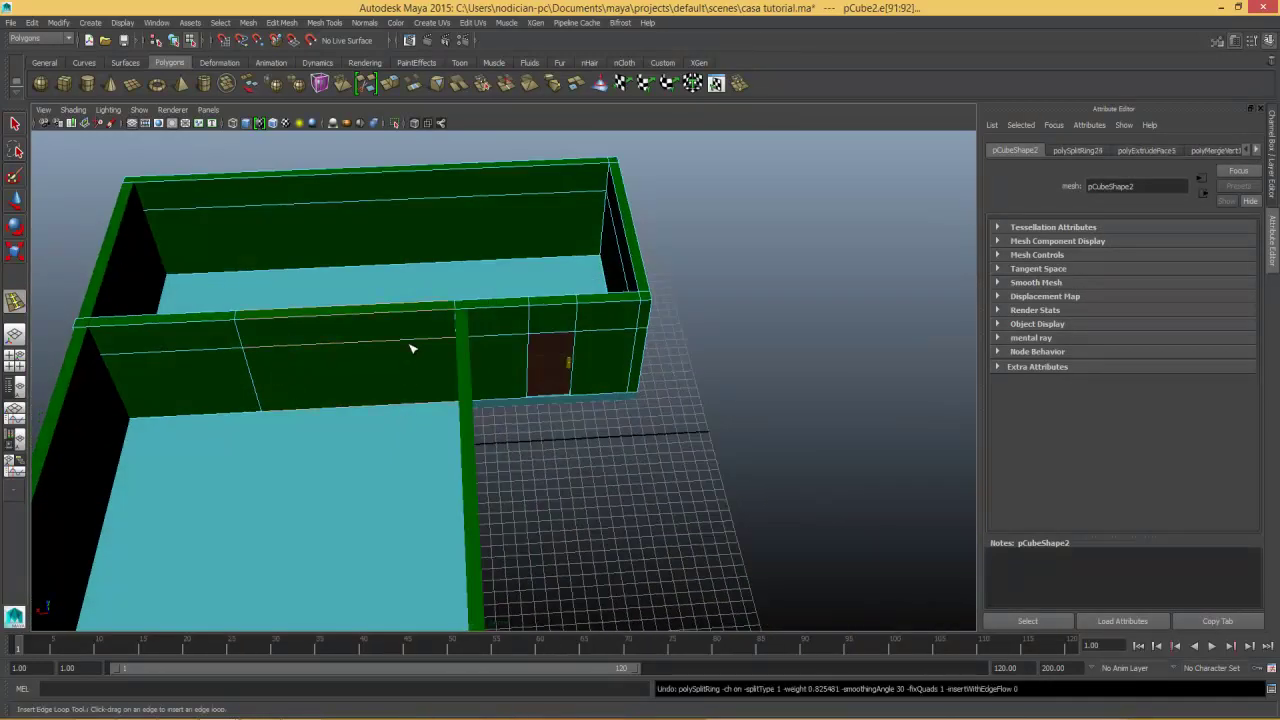
key(ctrl+z)
key(ctrl+z)
key(ctrl+z)
key(ctrl+z)
key(ctrl+z)
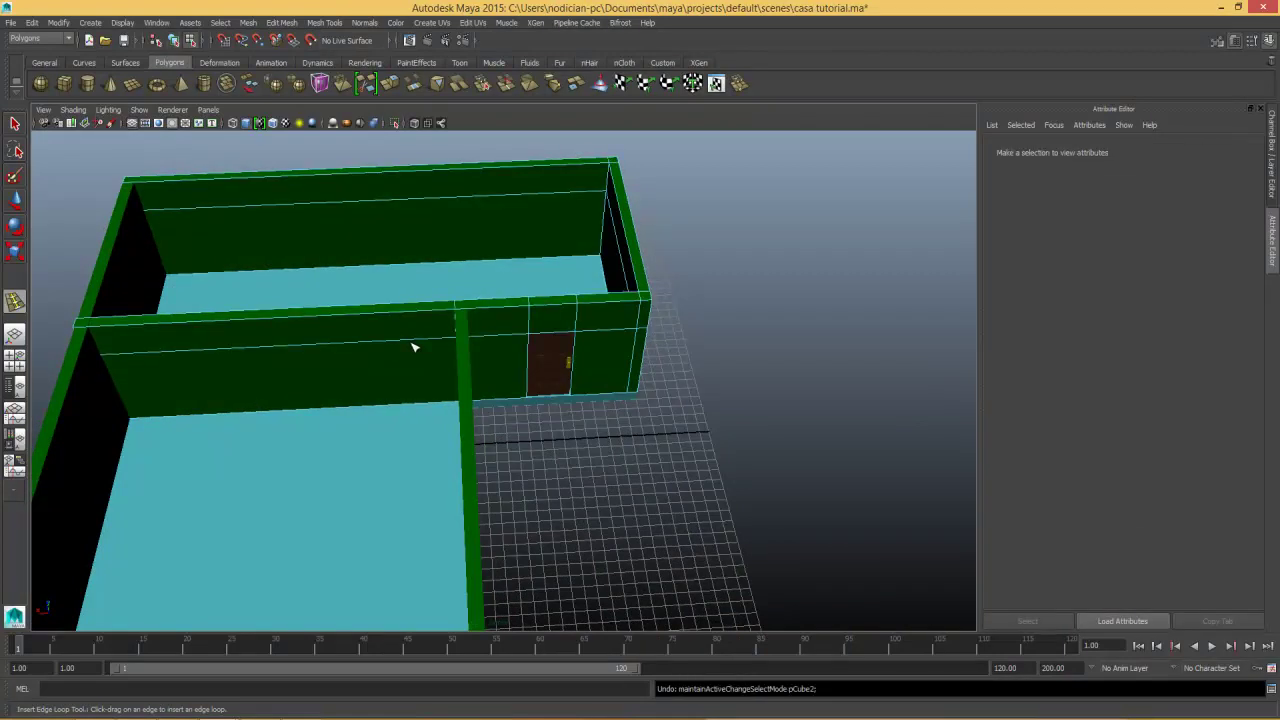
key(ctrl+z)
alt+drag(577, 333, 590, 318)
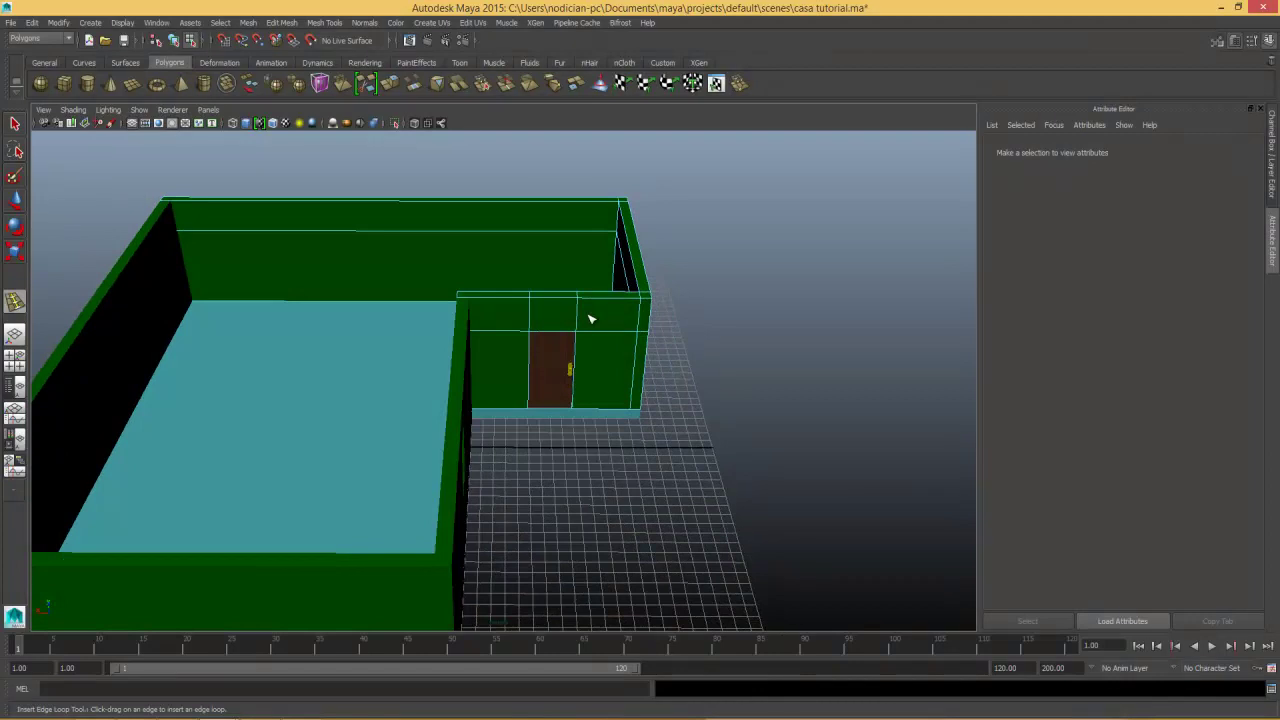
With the Move Tool, select pCube2 and show the Outliner beside the viewport.
key(w)
right_drag(610, 326, 662, 306)
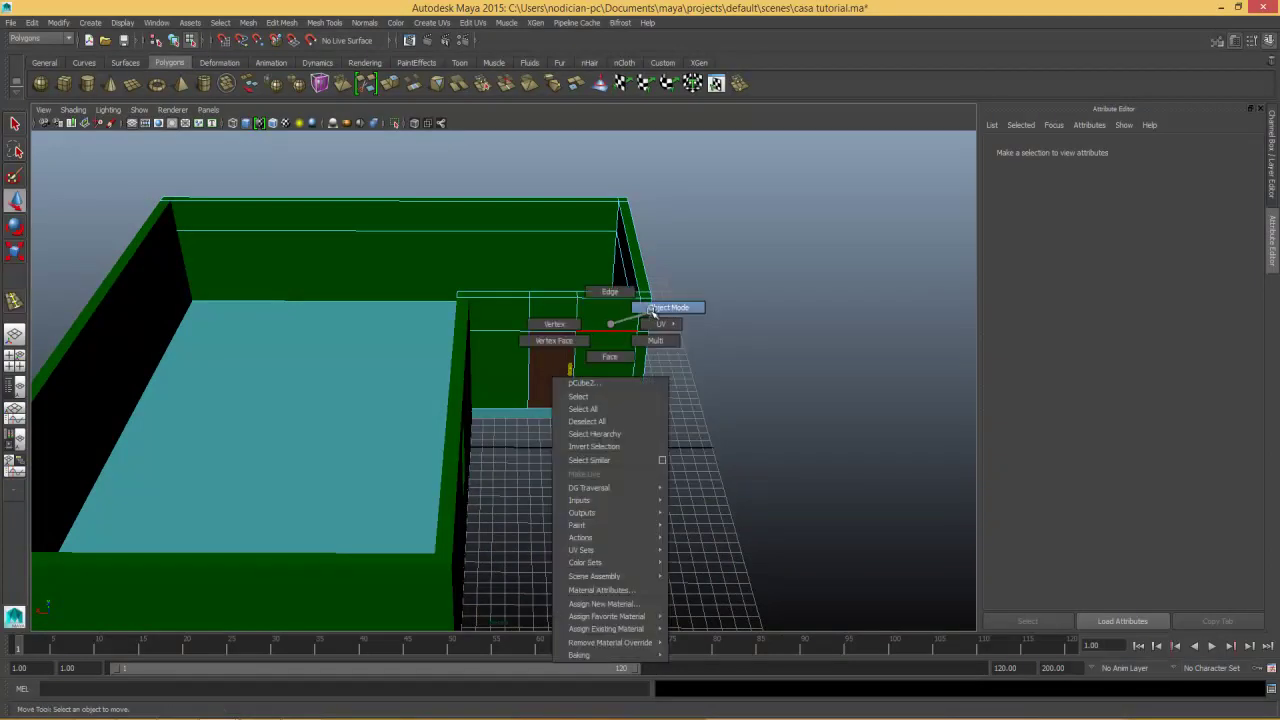
click(616, 331)
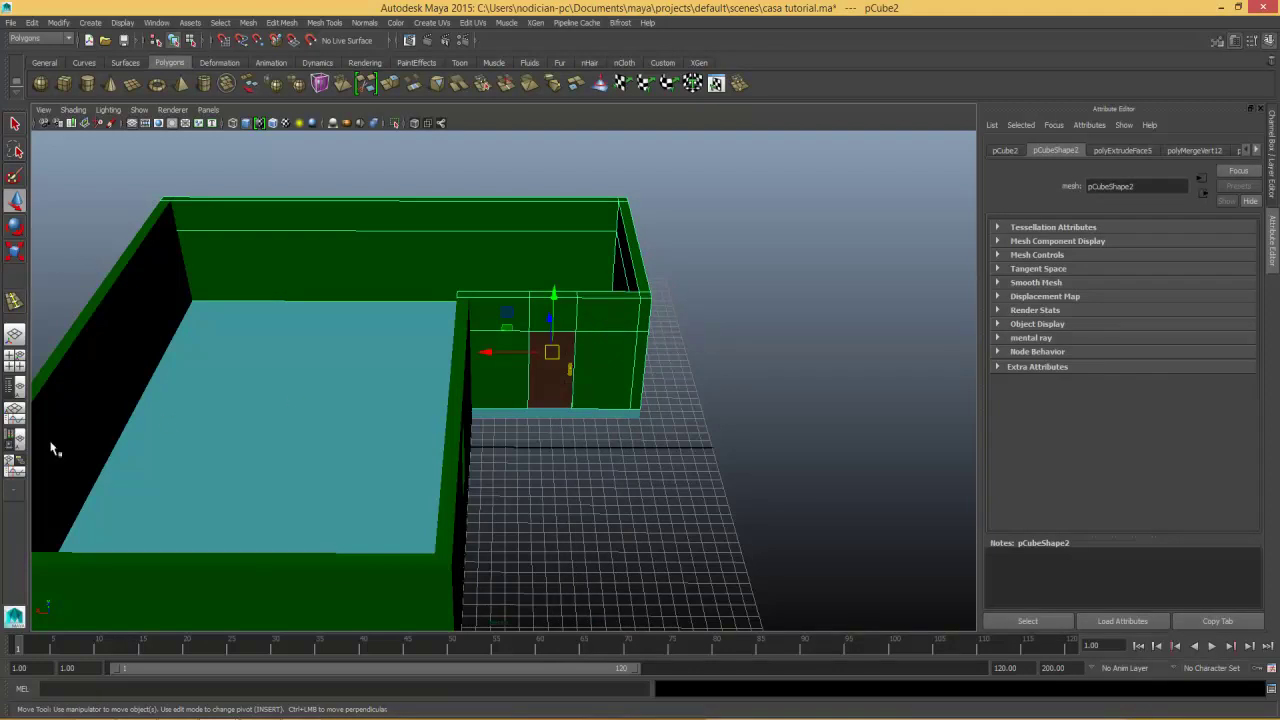
click(15, 388)
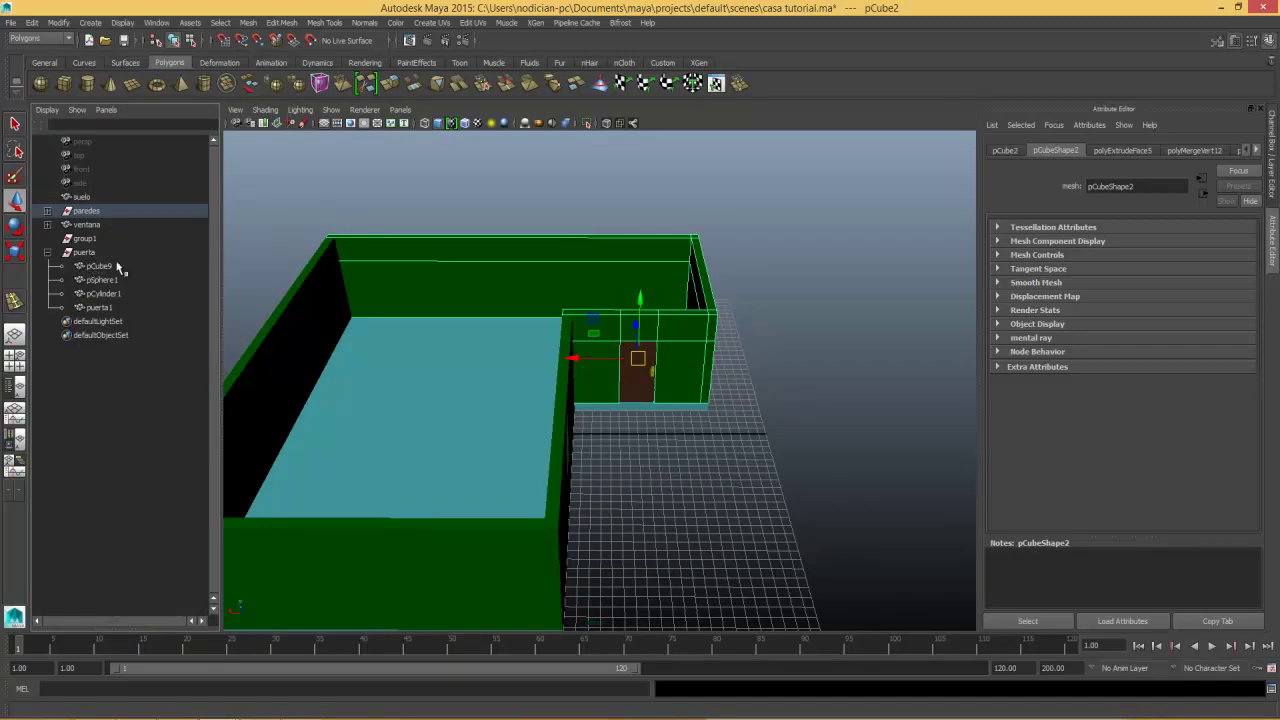
Delete group1 from the Outliner.
click(47, 254)
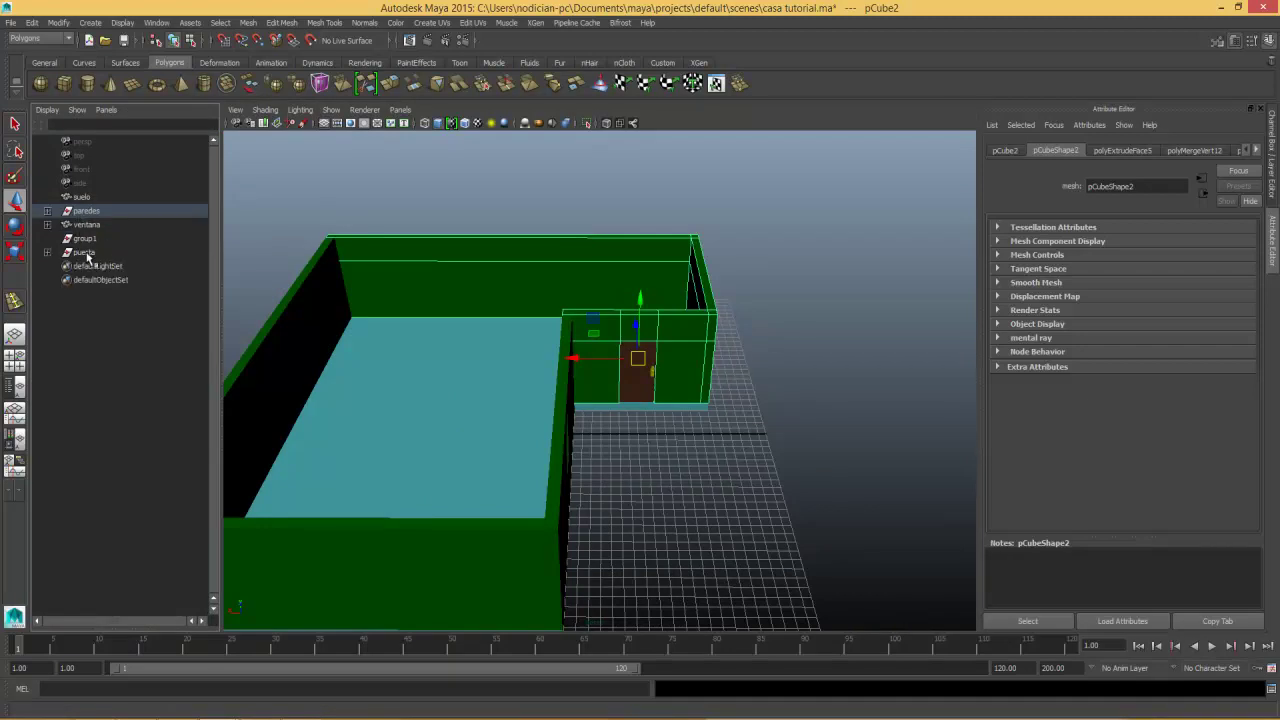
click(90, 253)
click(88, 241)
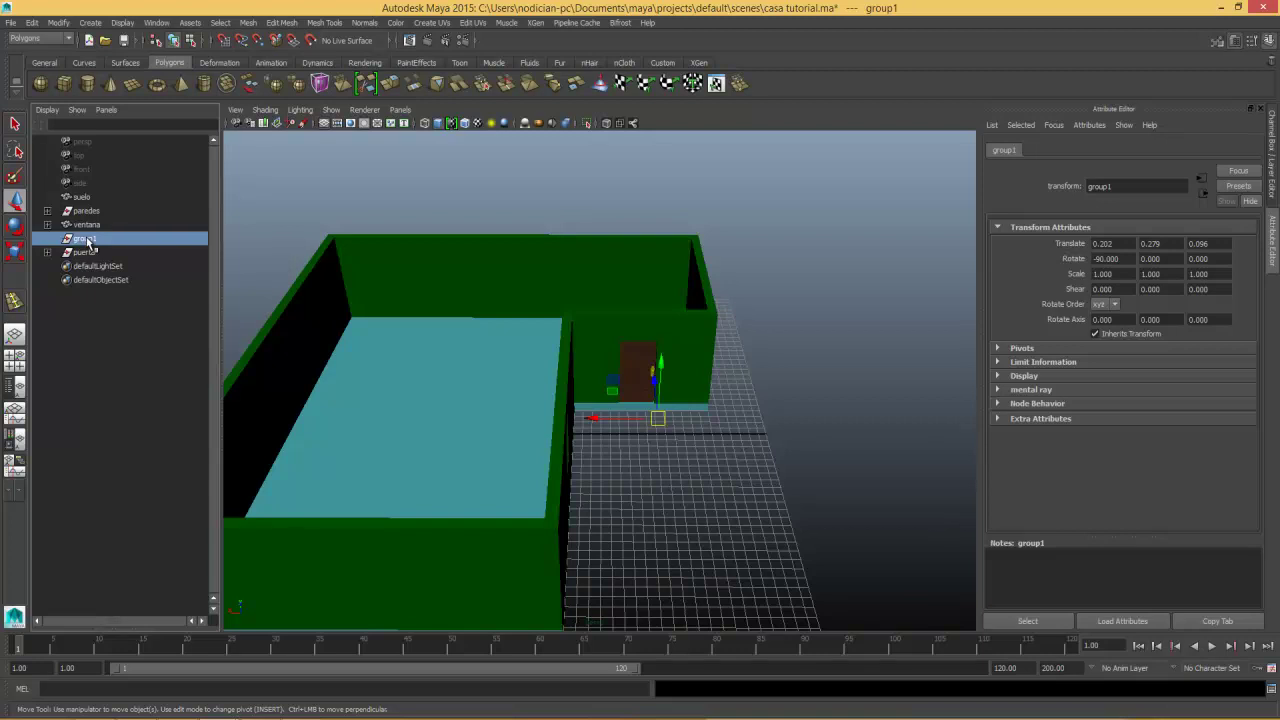
key(Delete)
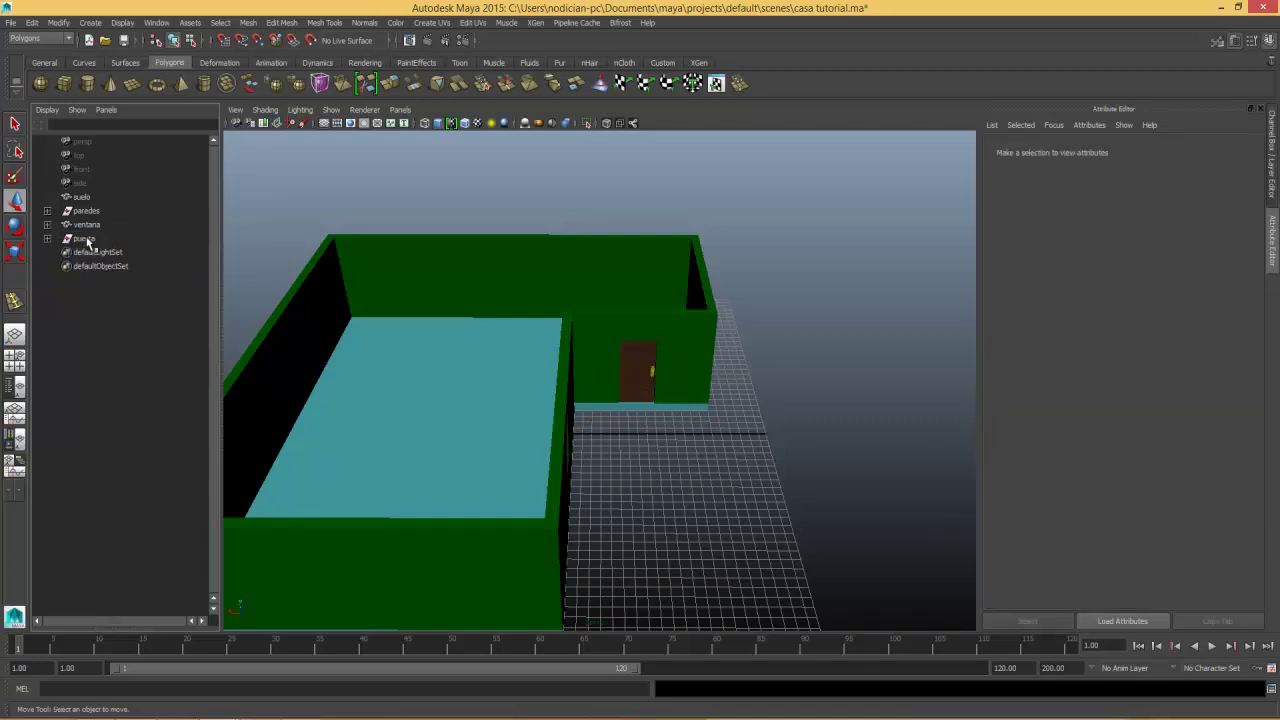
Group the ventana object and name the new group ventana.
click(88, 240)
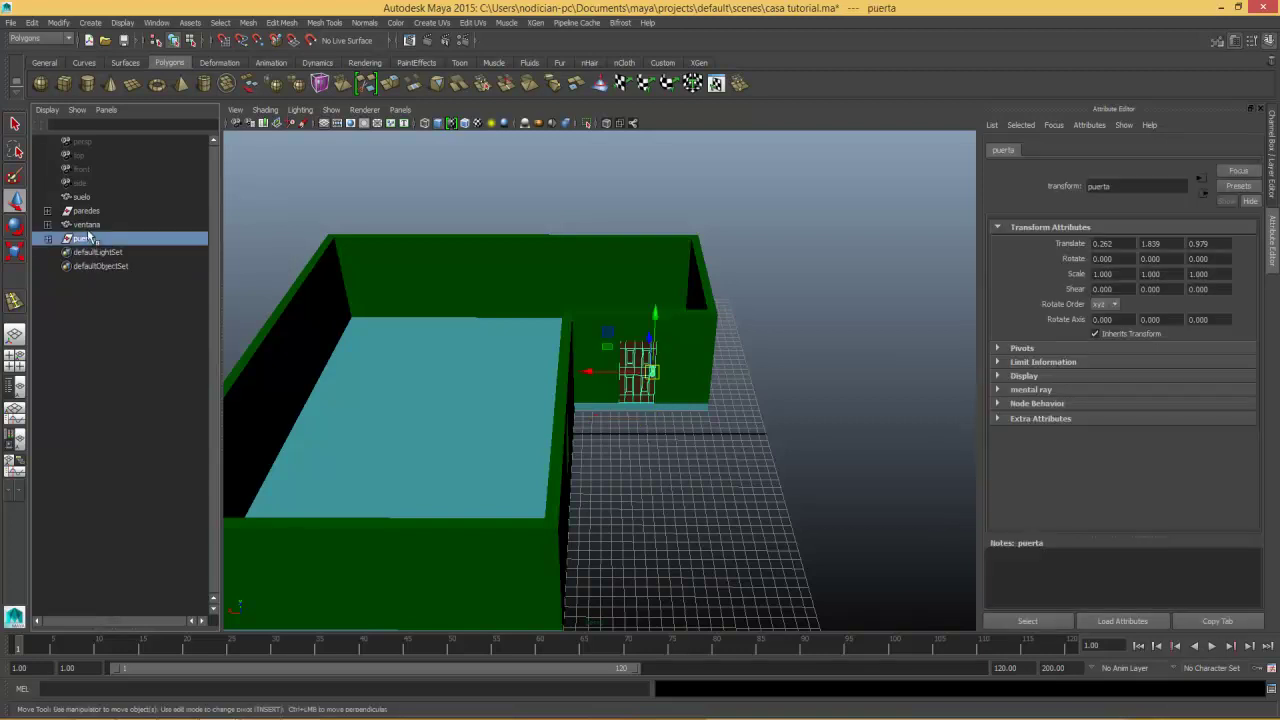
click(95, 224)
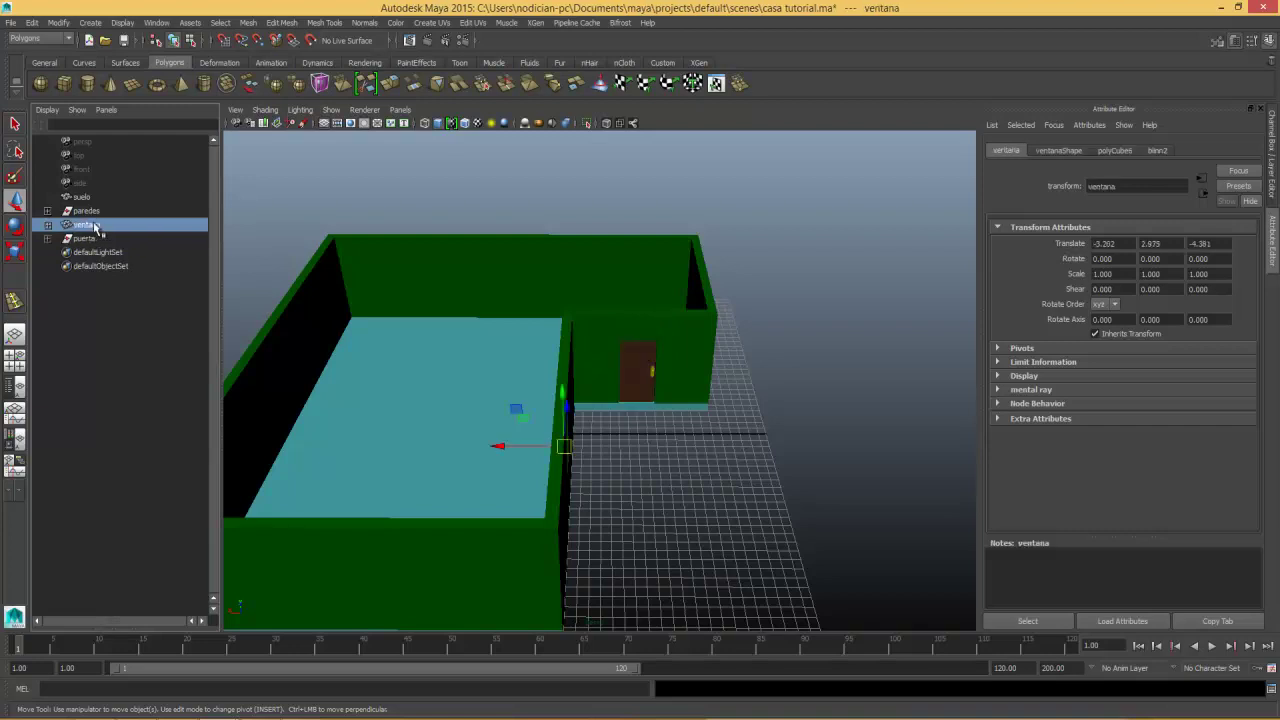
key(ctrl+g)
double_click(88, 240)
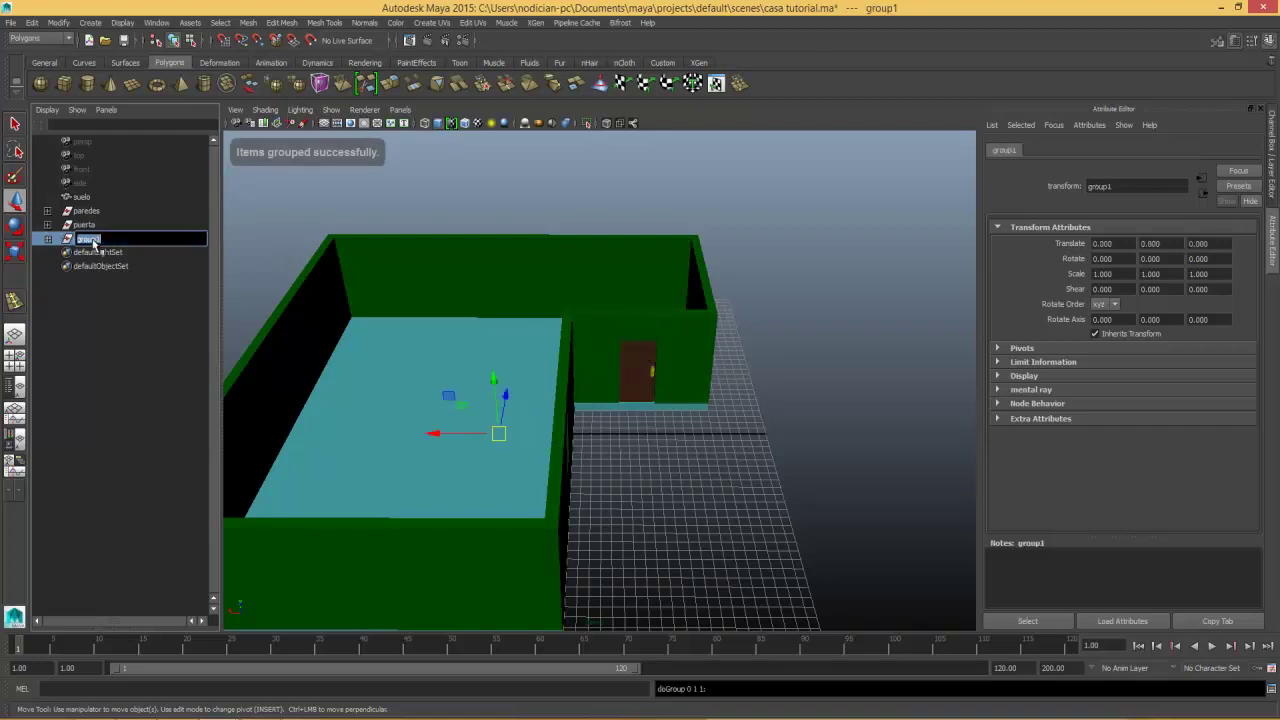
text(ve)
key(Return)
click(88, 211)
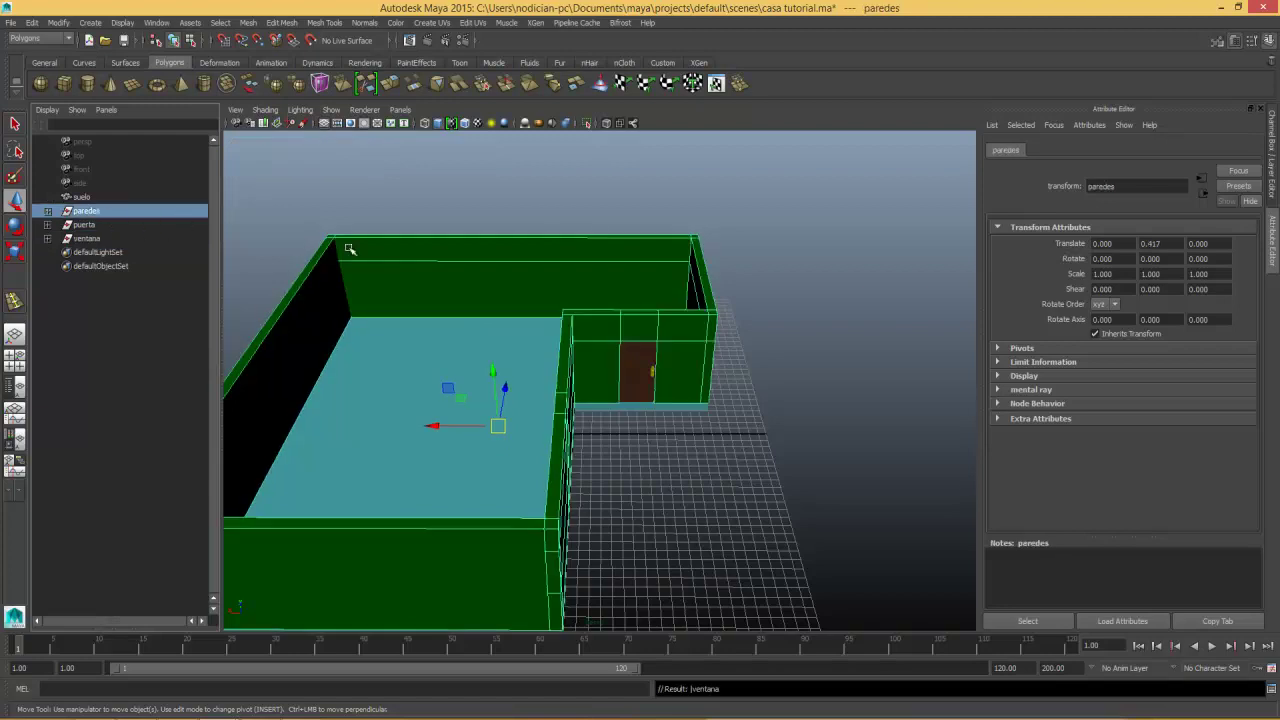
click(687, 360)
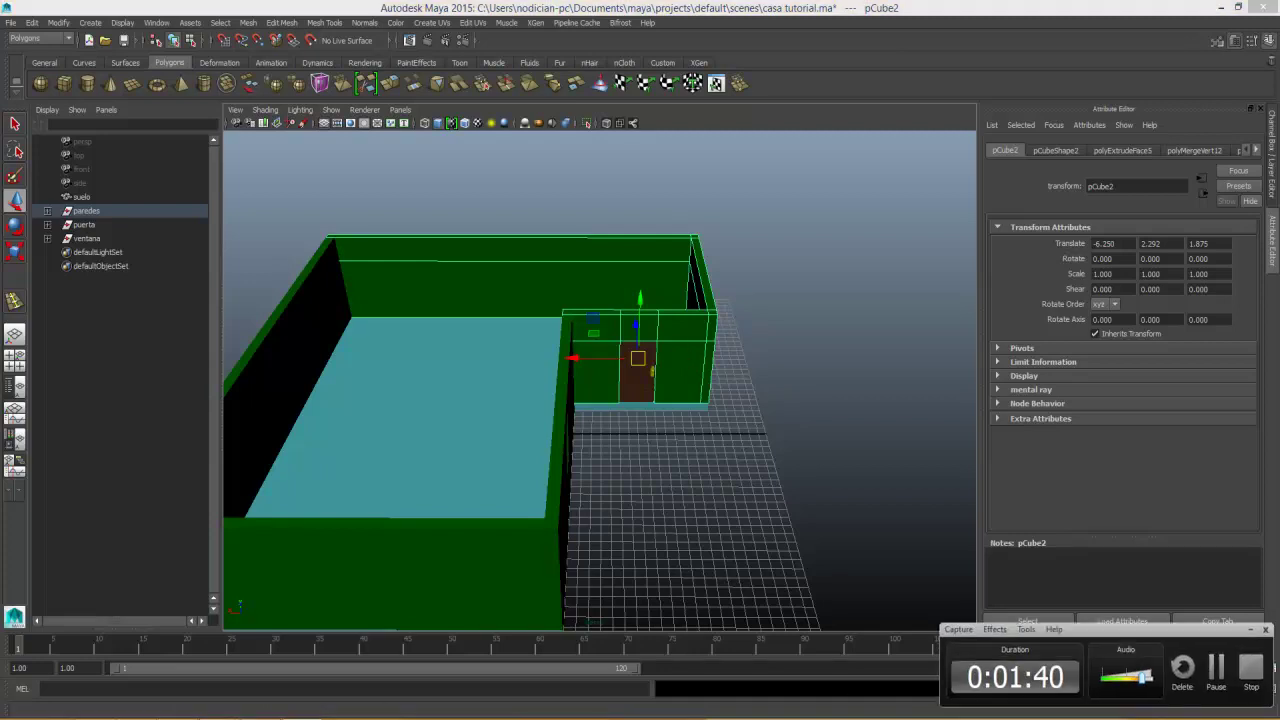
Duplicate pCube2 and slide the copy along X.
key(ctrl+d)
drag(574, 358, 886, 366)
alt+middle_drag(886, 366, 646, 386)
drag(646, 386, 690, 388)
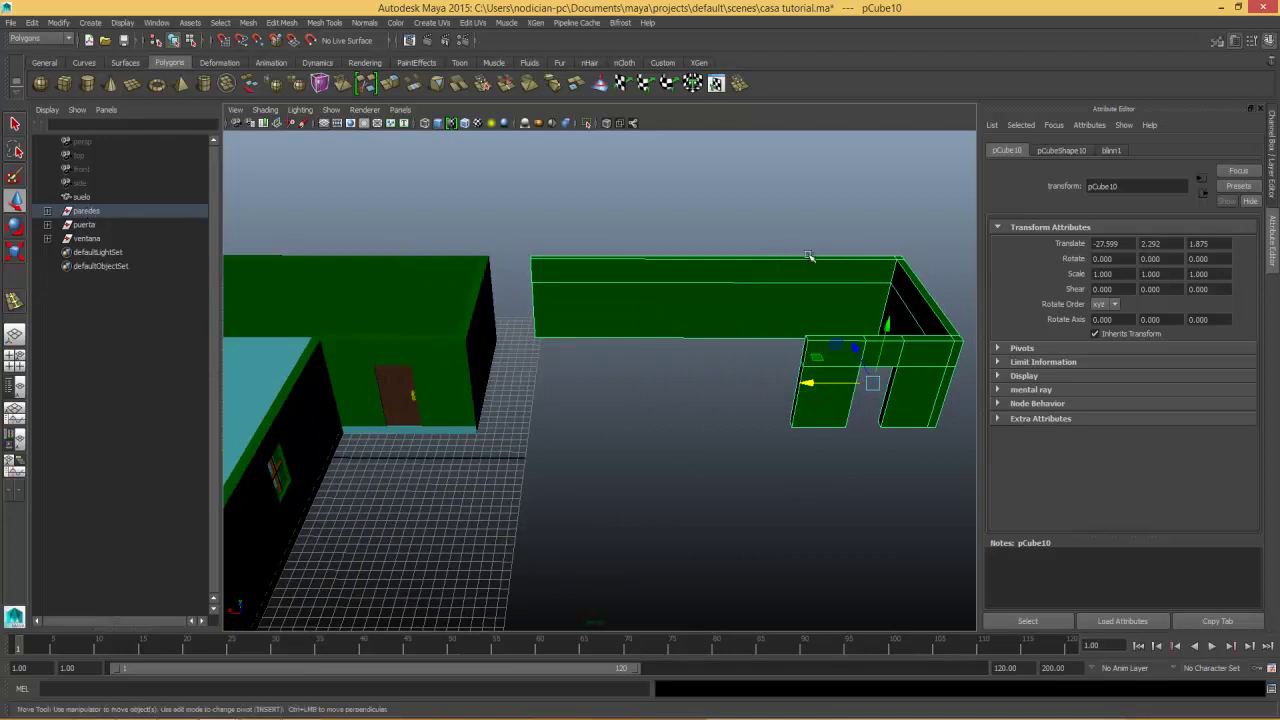
alt+middle_drag(827, 281, 586, 260)
Delete the back wall, right end and bottom faces, leaving only the door piece.
right_click(618, 303)
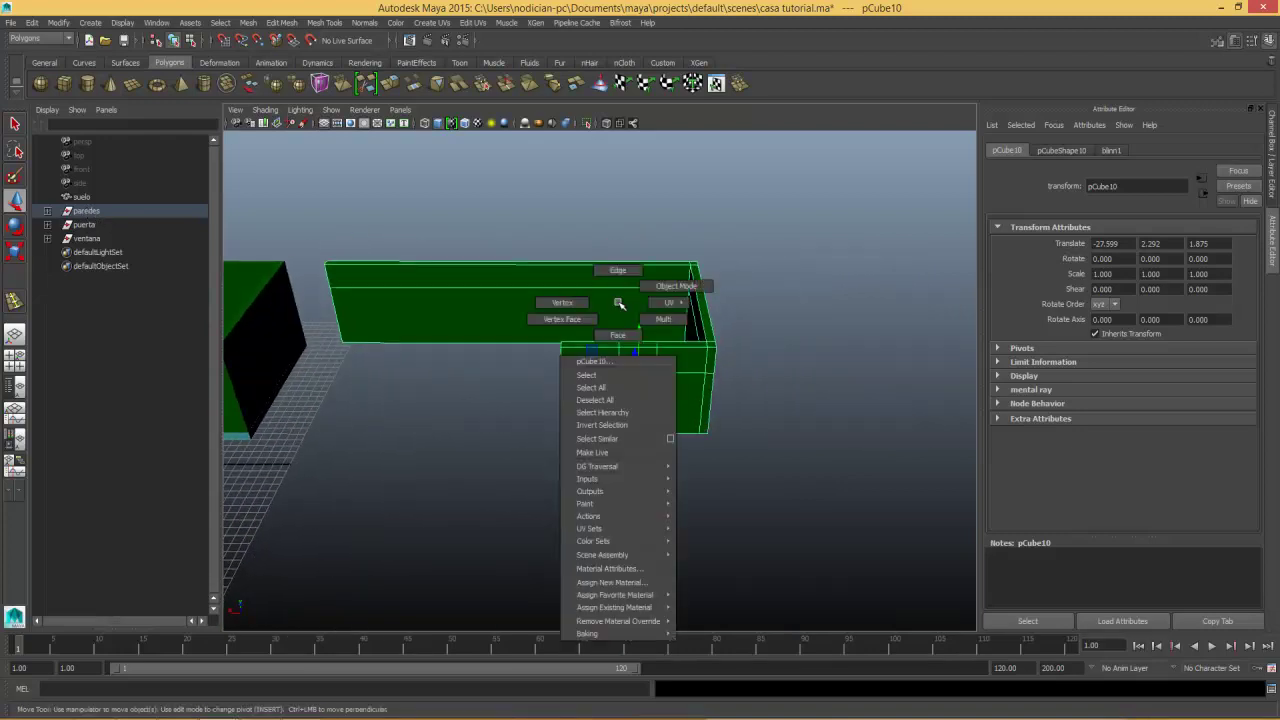
click(620, 328)
drag(320, 229, 500, 423)
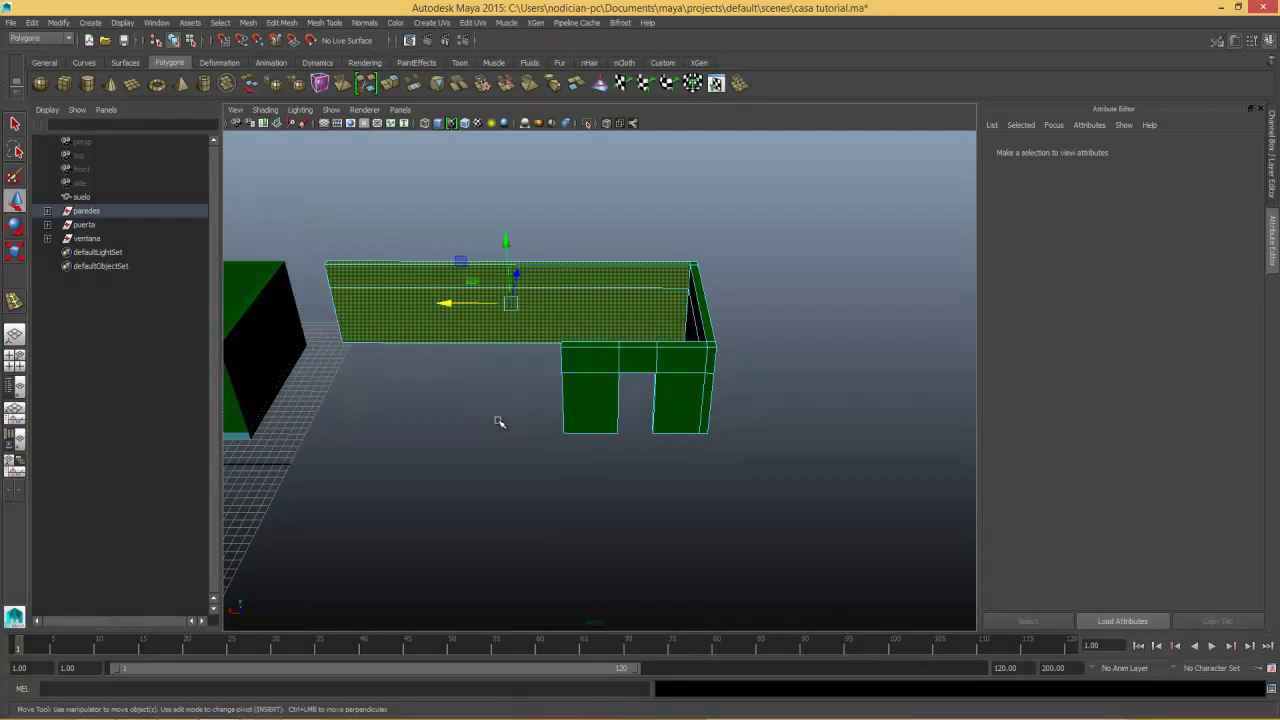
key(Delete)
mouse_move(628, 264)
mouse_down()
mouse_move(730, 312)
mouse_move(584, 330)
mouse_up()
key(Delete)
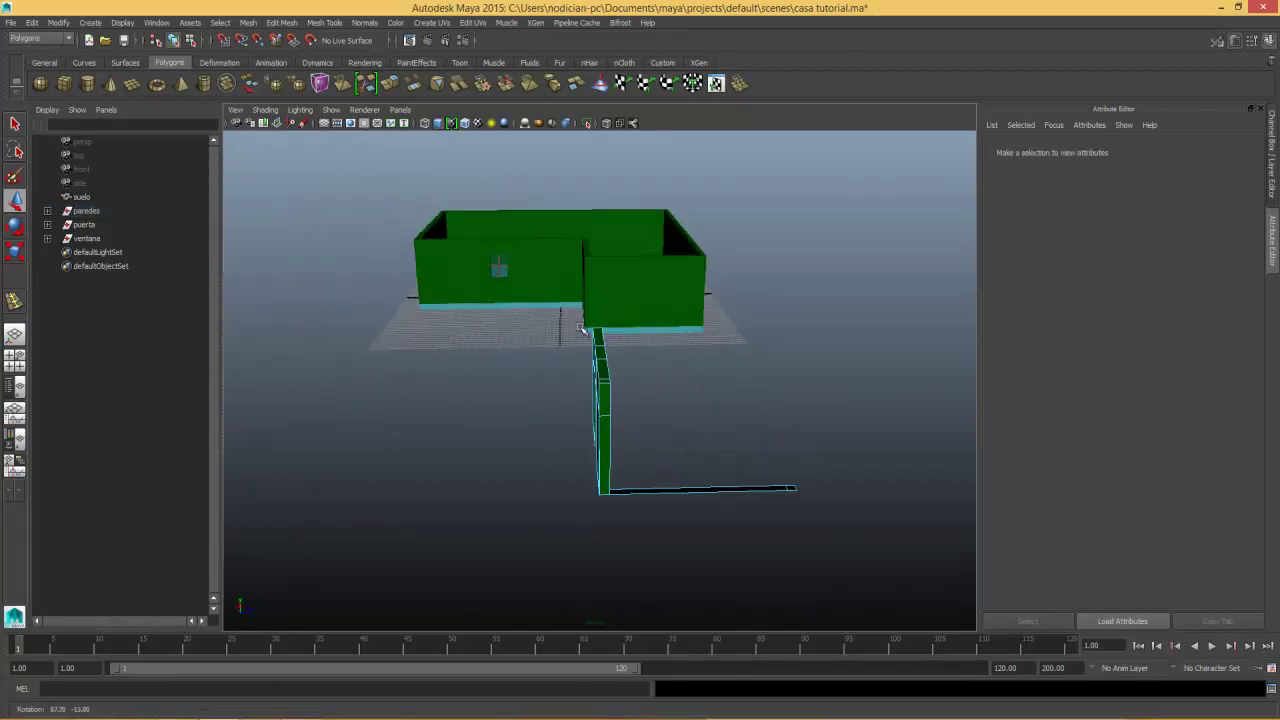
drag(745, 560, 743, 543)
key(Delete)
mouse_move(757, 448)
mouse_down()
mouse_move(822, 503)
mouse_move(651, 477)
mouse_move(849, 489)
mouse_move(909, 509)
mouse_move(894, 507)
mouse_up()
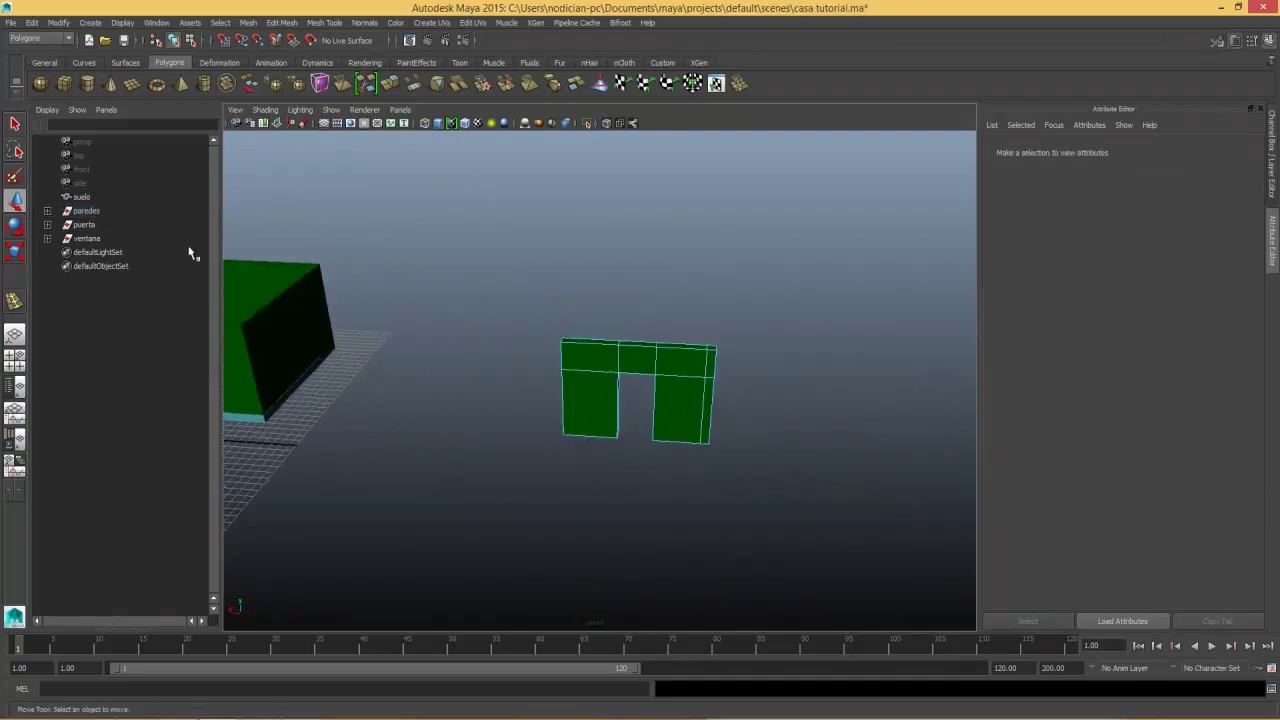
Drag pCube10 out of the paredes group in the Outliner.
click(47, 211)
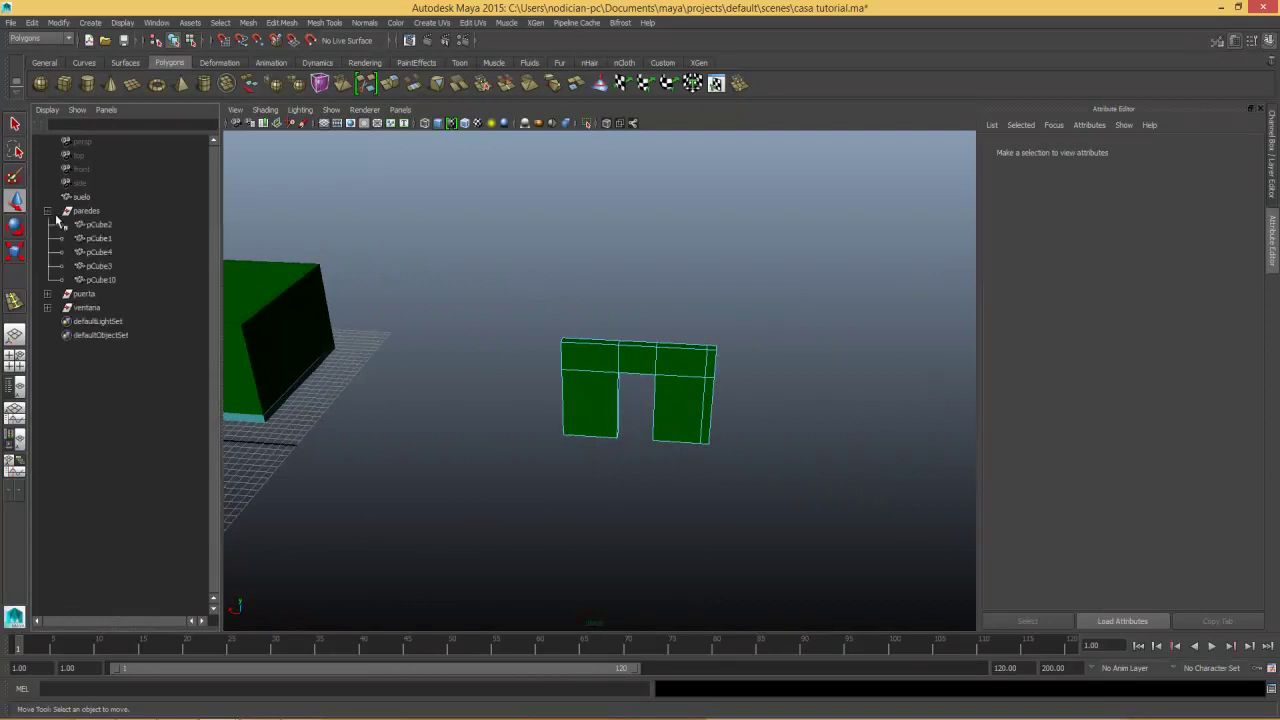
right_drag(660, 362, 697, 346)
click(686, 371)
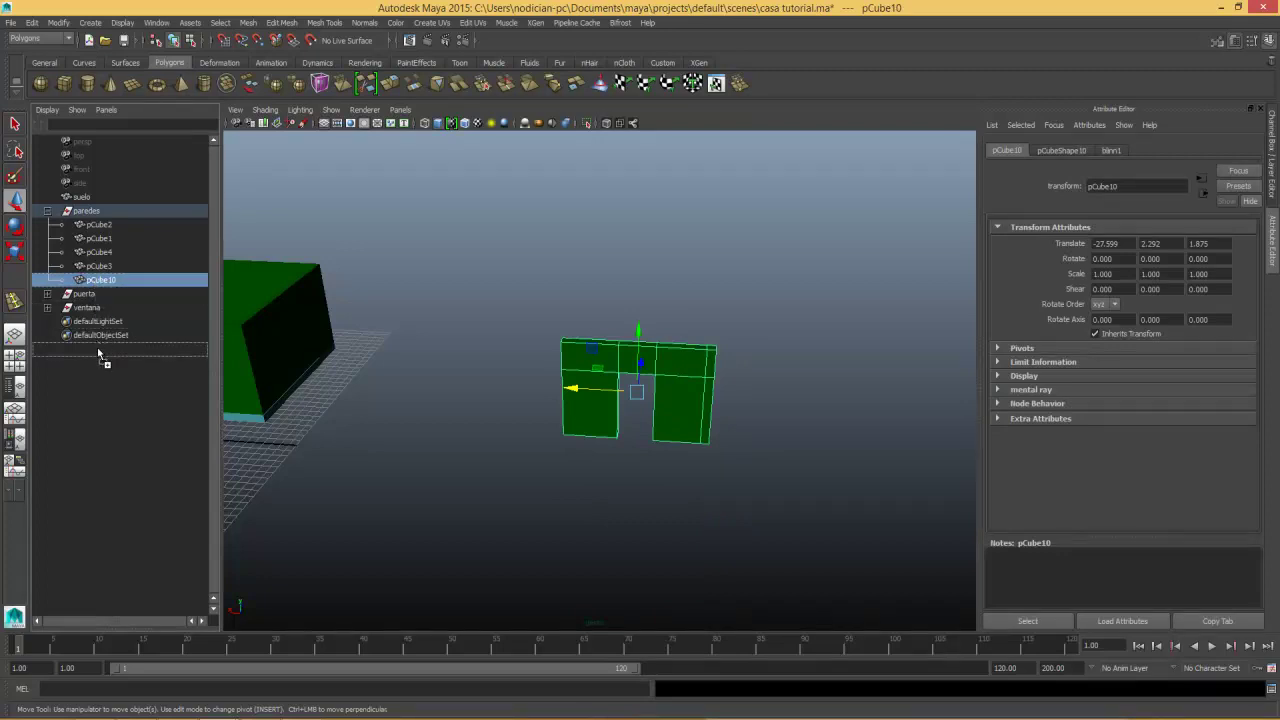
drag(95, 287, 97, 347)
click(47, 211)
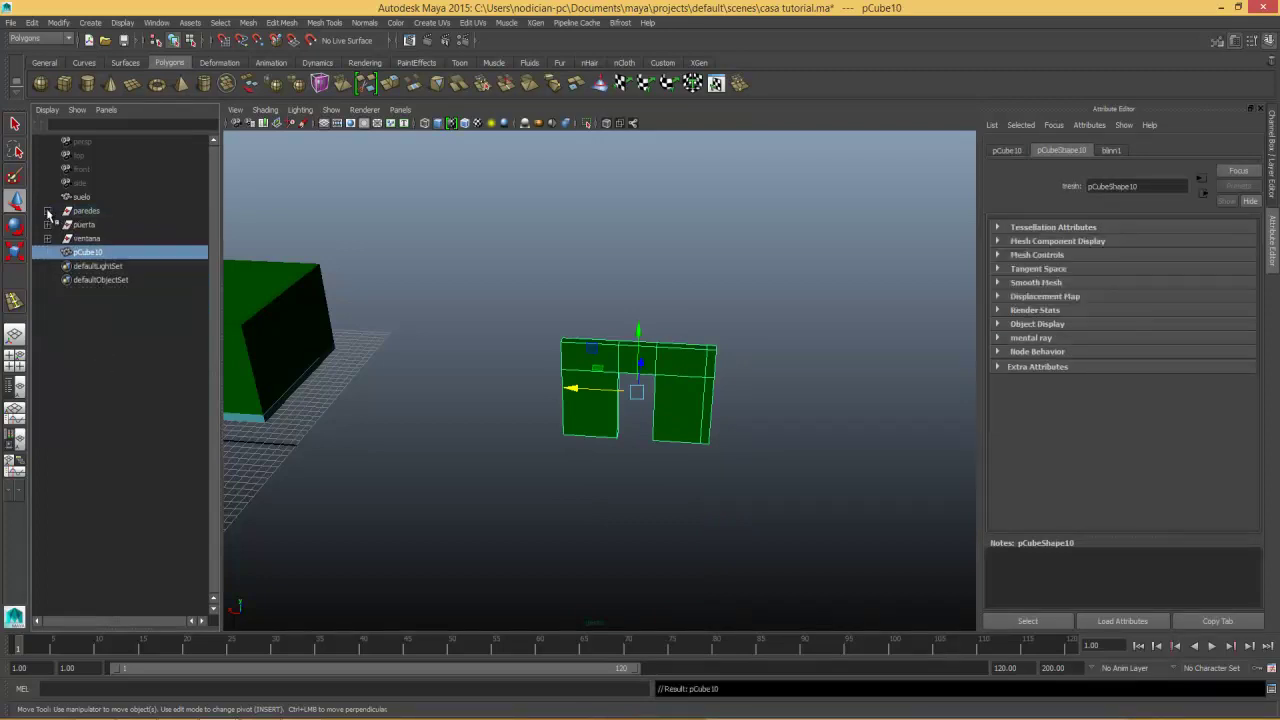
Snap pCube10's left vertical edge sideways to close its open end.
mouse_move(505, 280)
alt+mouse_down()
mouse_move(720, 317)
mouse_move(465, 287)
alt+mouse_up()
scroll(523, 460, up, 2)
scroll(466, 283, up, 1)
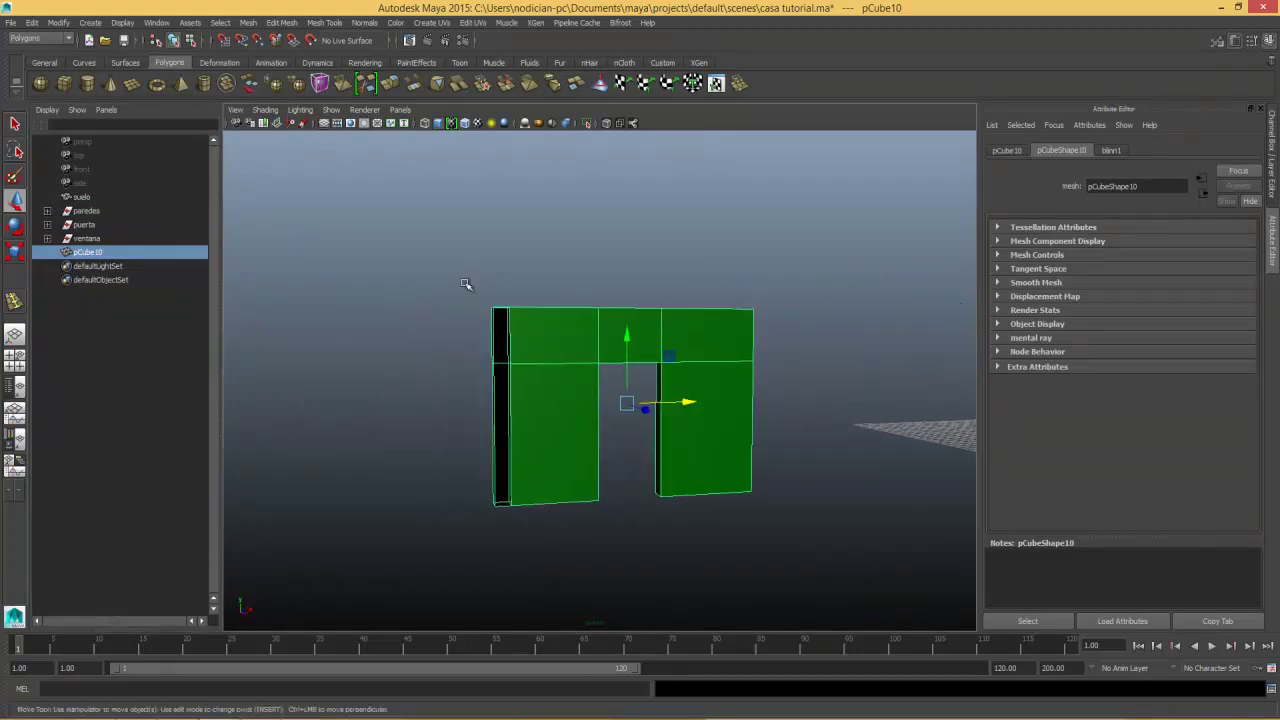
scroll(474, 334, up, 3)
scroll(520, 321, up, 1)
right_click(509, 322)
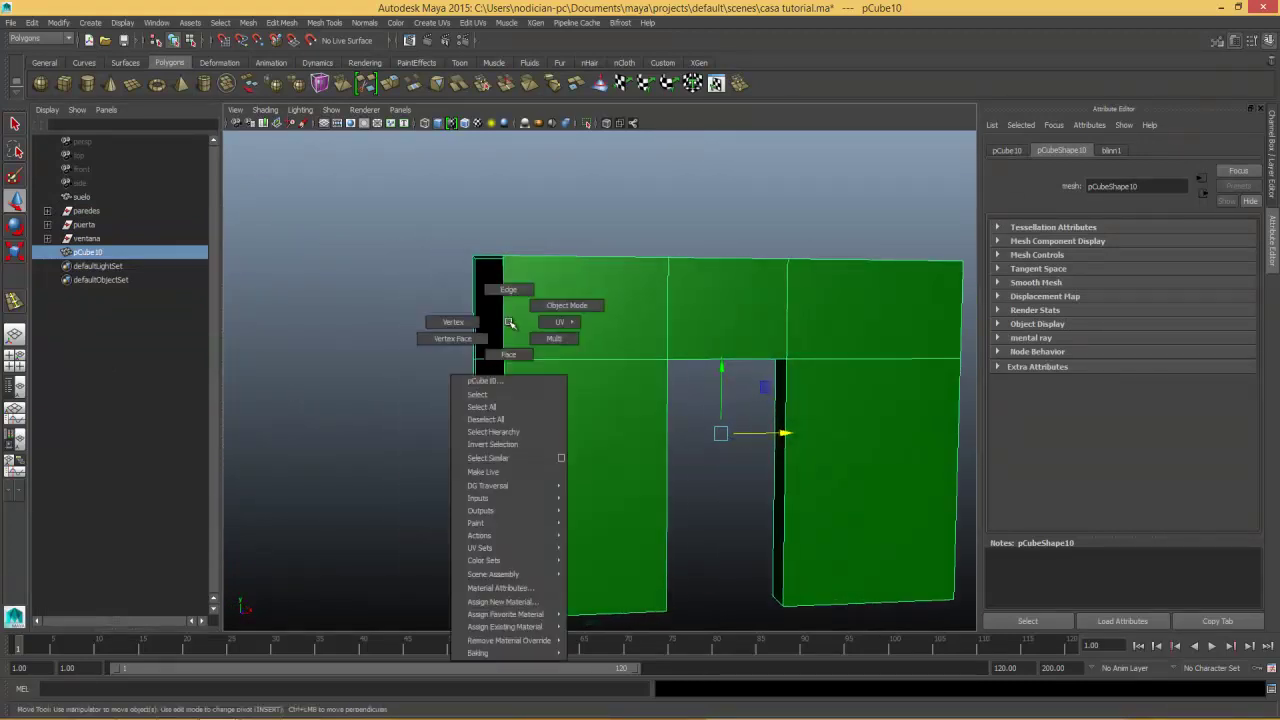
click(508, 289)
click(503, 302)
click(505, 399)
click(259, 42)
drag(563, 437, 474, 434)
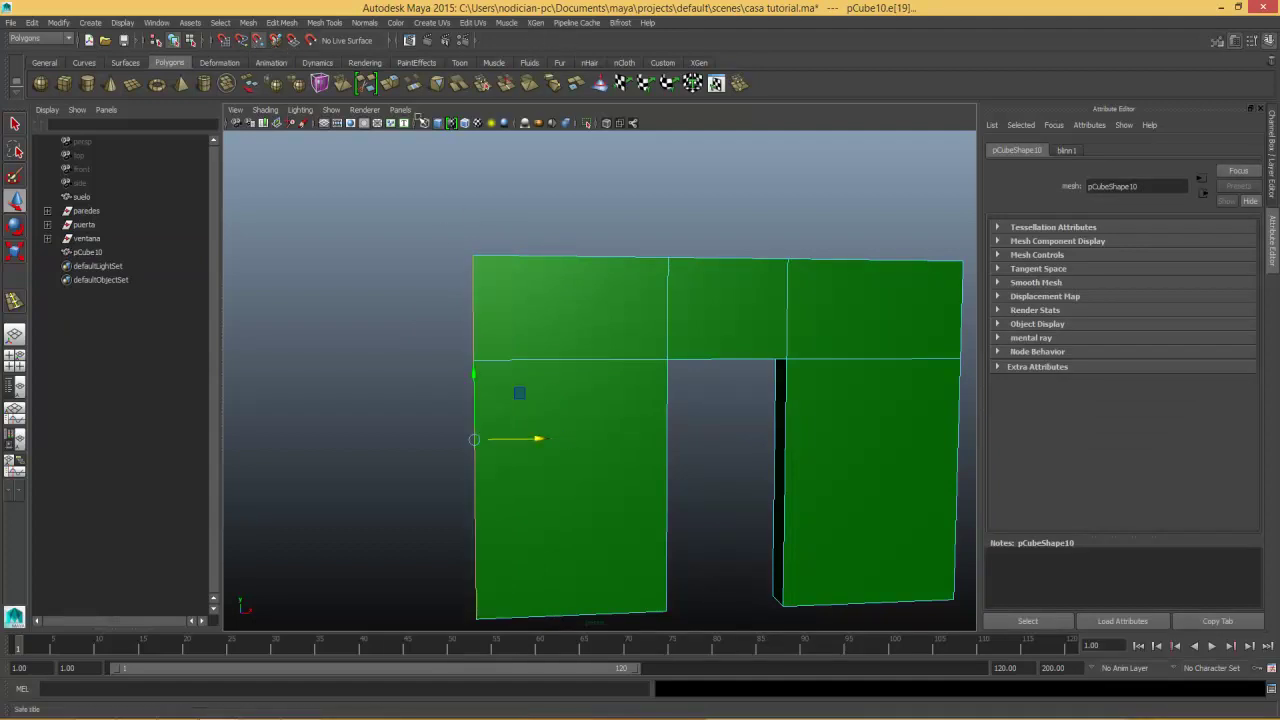
Merge the top, middle and bottom left corner vertices of pCube10.
right_click(505, 296)
click(448, 296)
drag(443, 222, 485, 270)
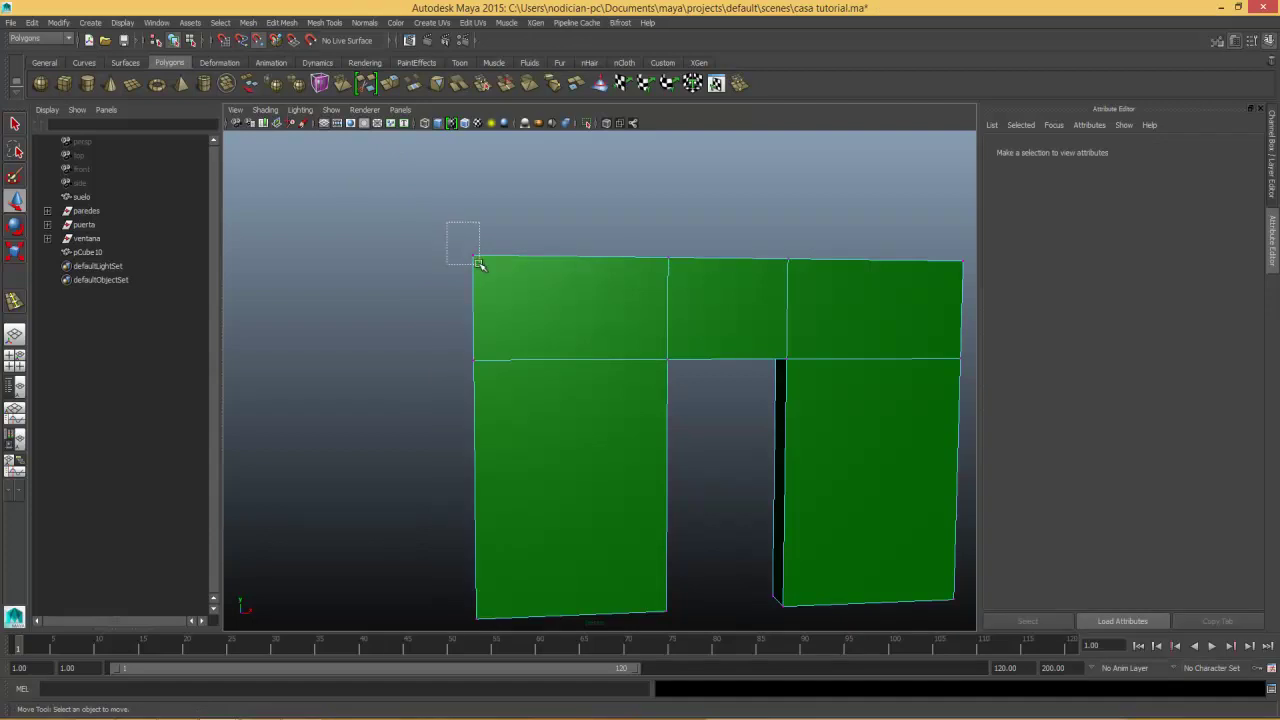
alt+drag(530, 215, 591, 223)
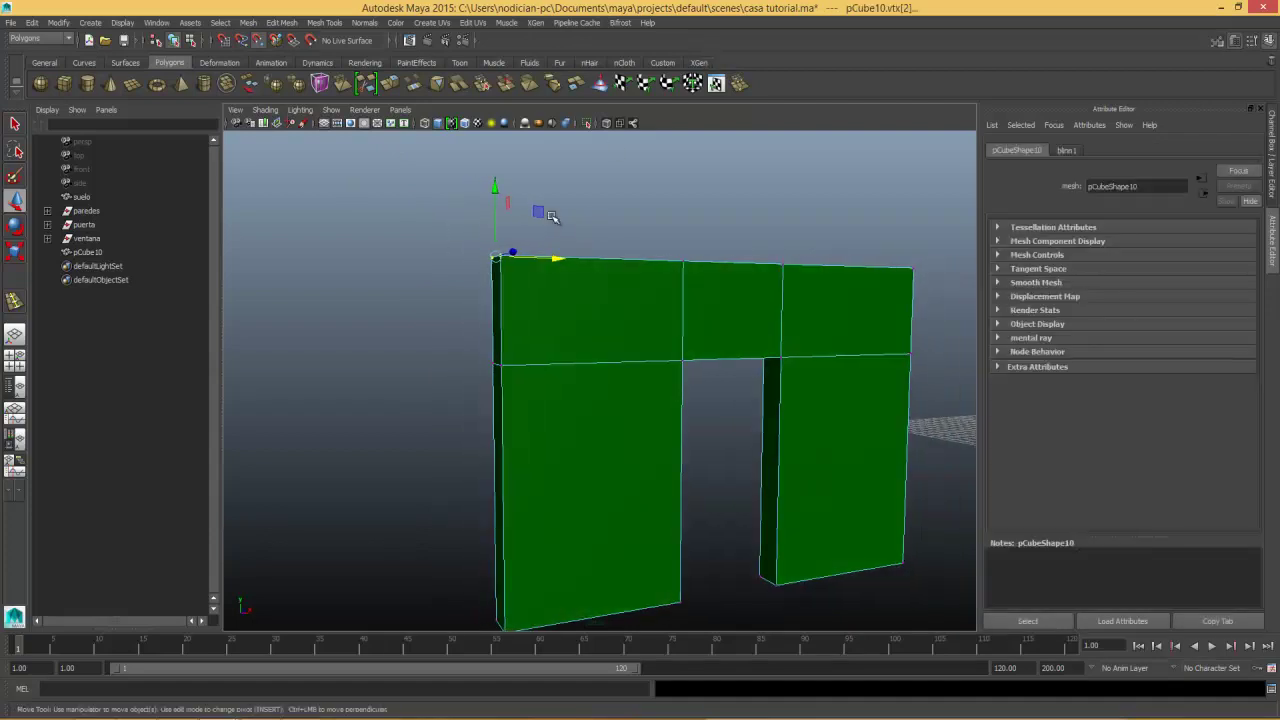
click(520, 232)
click(499, 257)
click(739, 83)
click(501, 359)
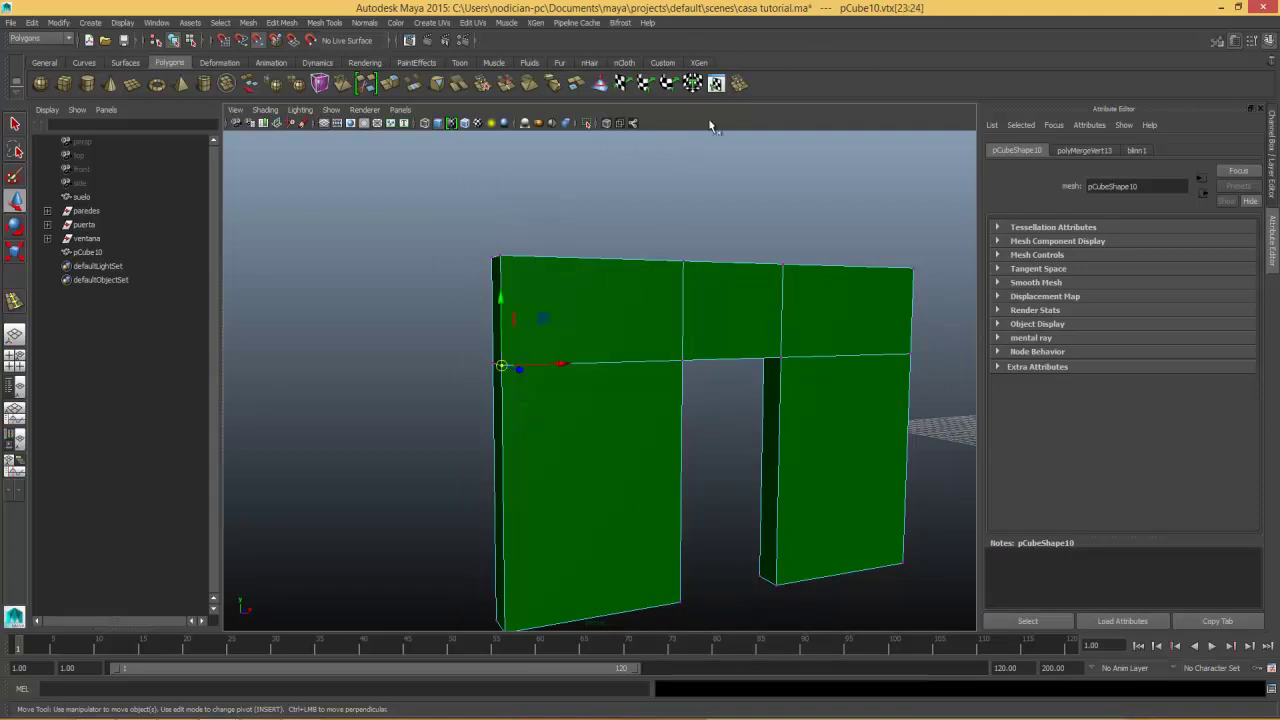
alt+drag(498, 518, 508, 543)
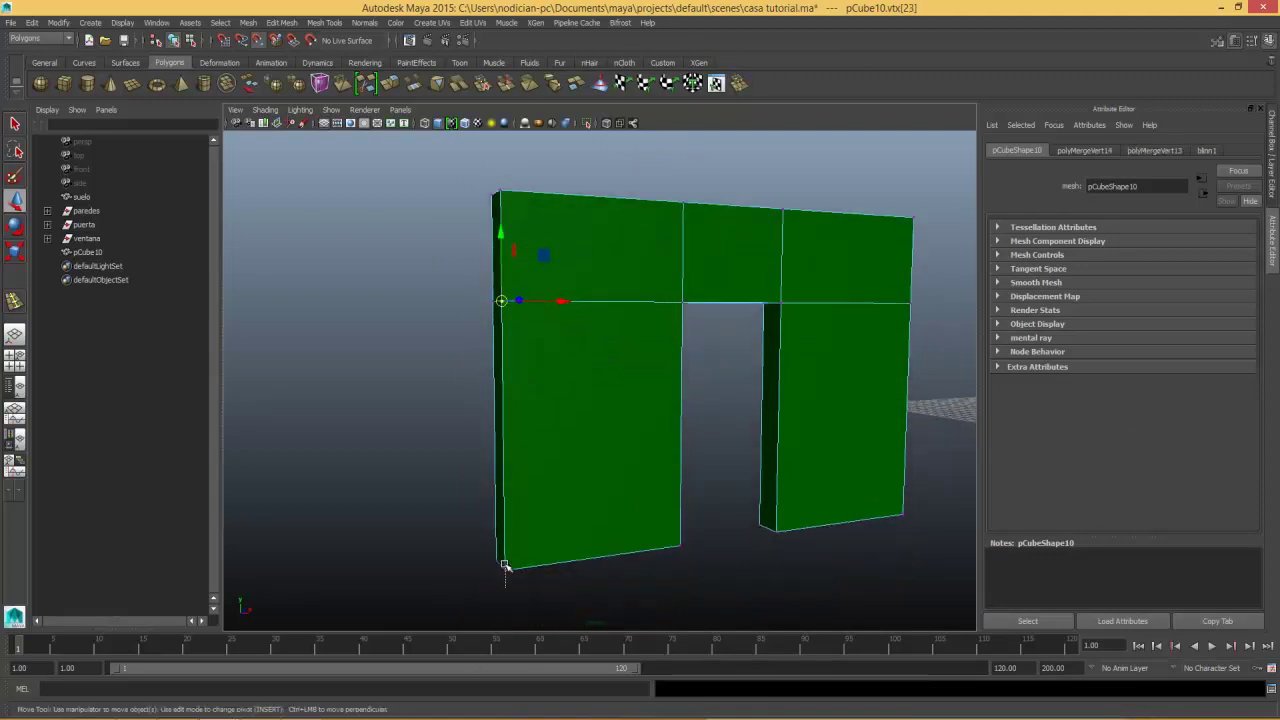
click(502, 566)
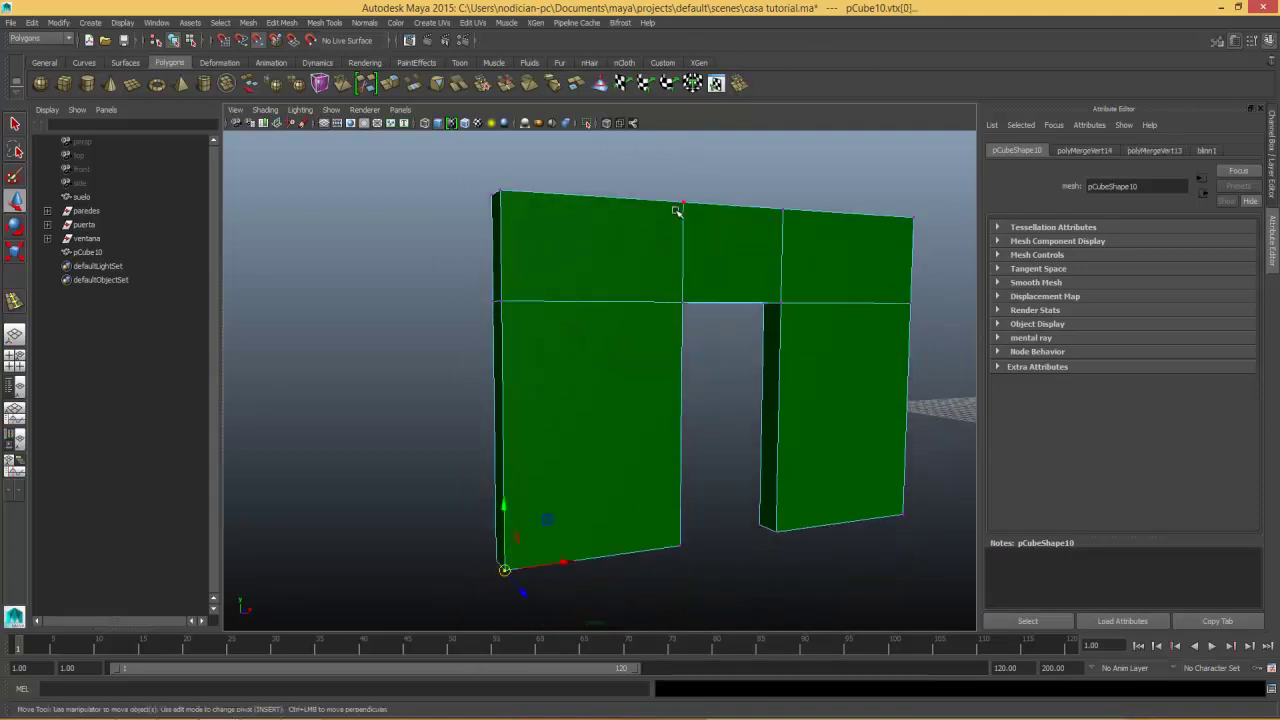
click(739, 83)
scroll(605, 424, down, 2)
mouse_move(605, 424)
alt+mouse_down()
mouse_move(700, 448)
mouse_move(651, 386)
alt+mouse_up()
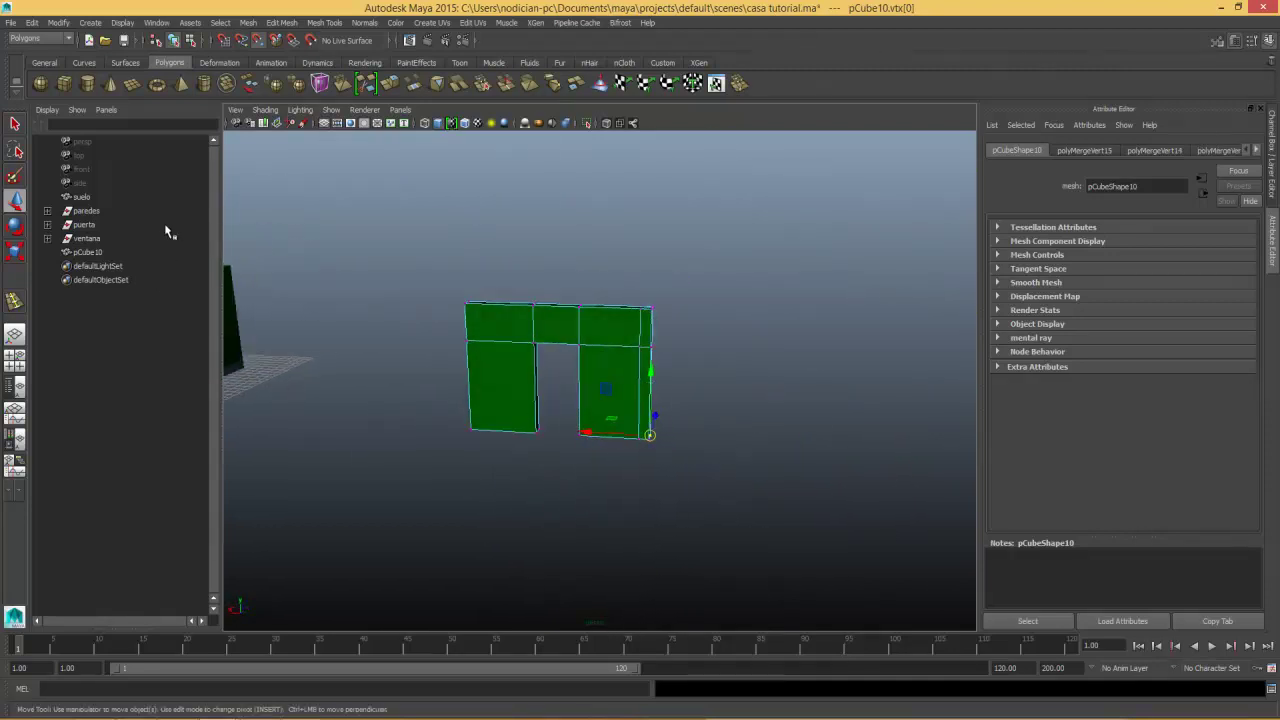
Rename pCube10 to pared_puerta_maestra and duplicate it as pared_puerta_maestra1.
click(86, 256)
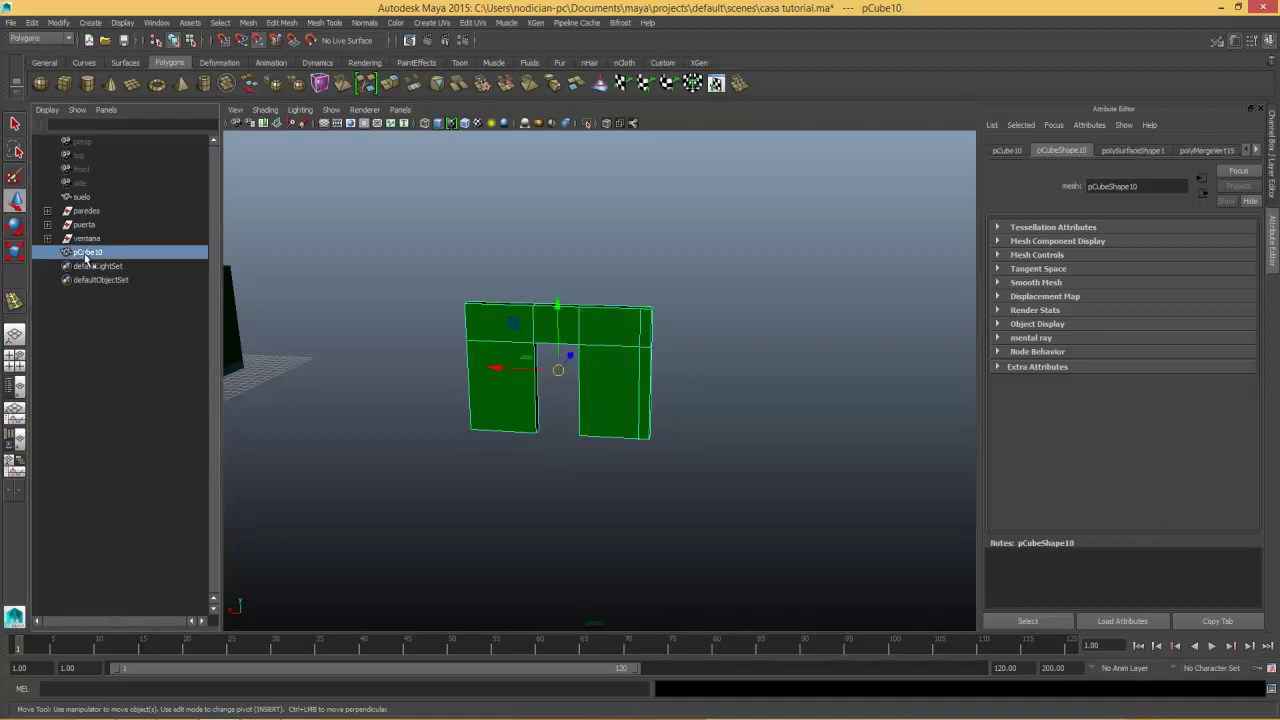
double_click(86, 256)
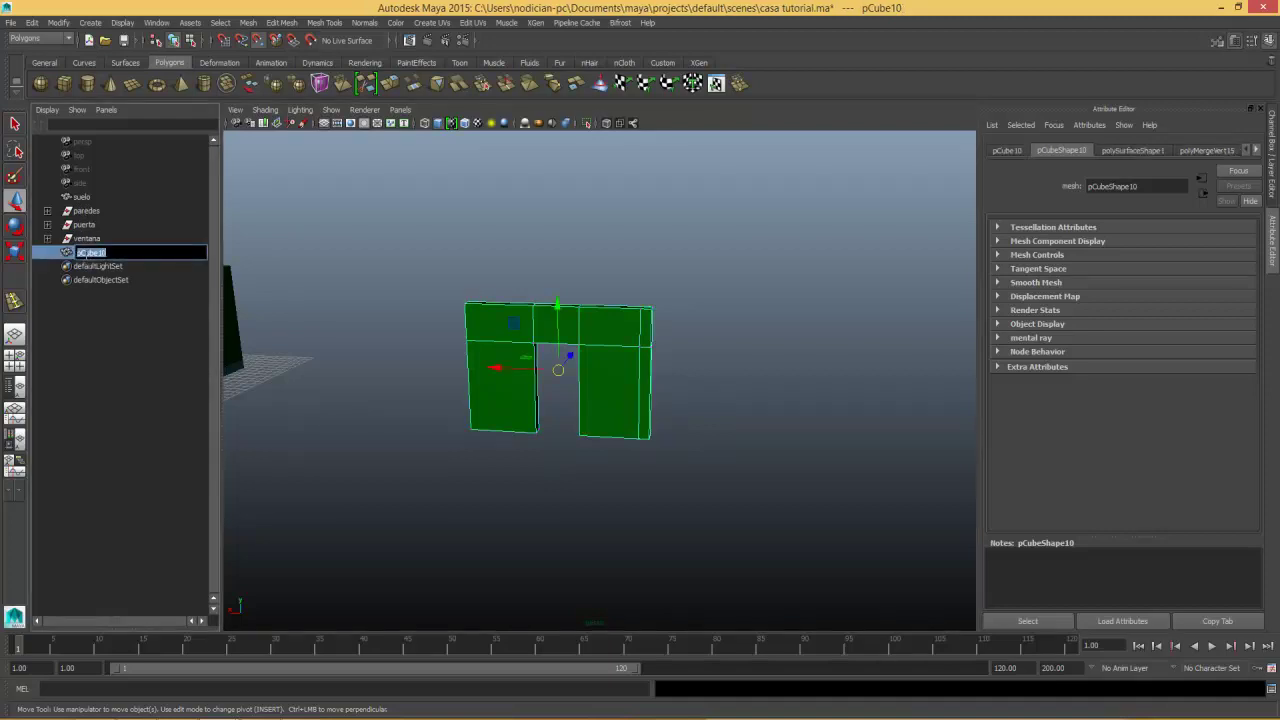
text(pared_puerta_maestra)
key(Return)
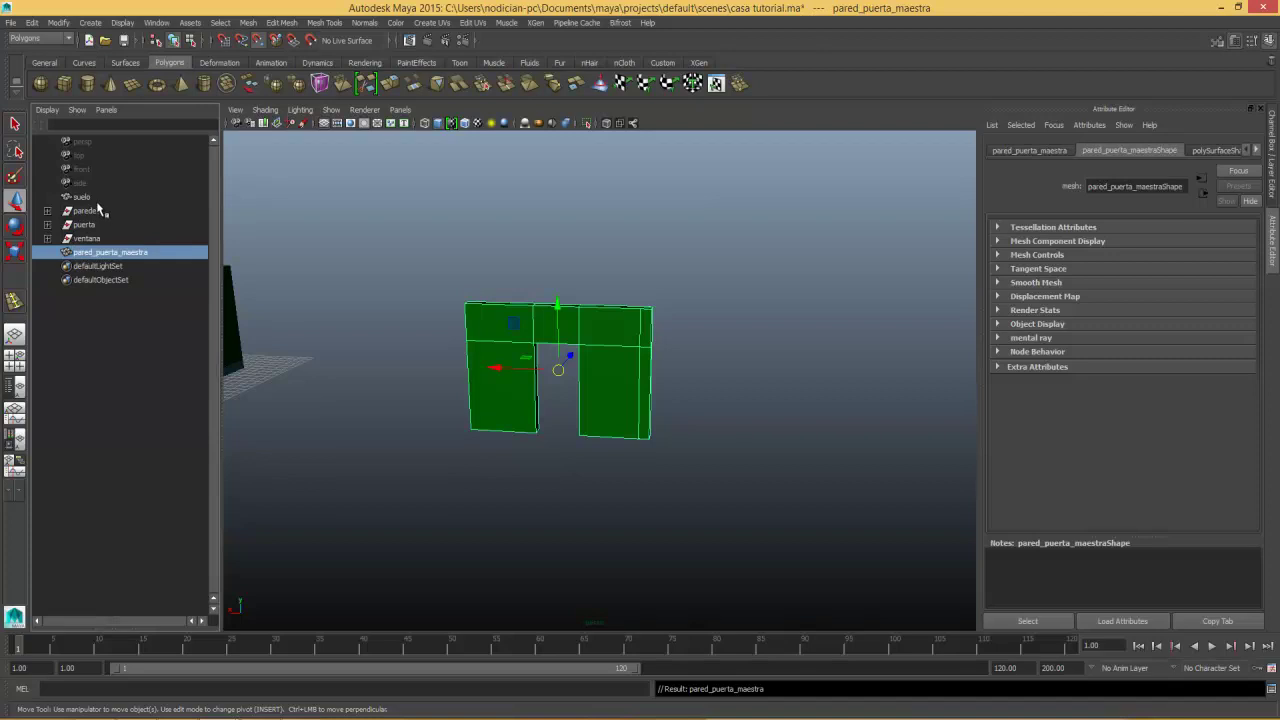
scroll(519, 465, down, 3)
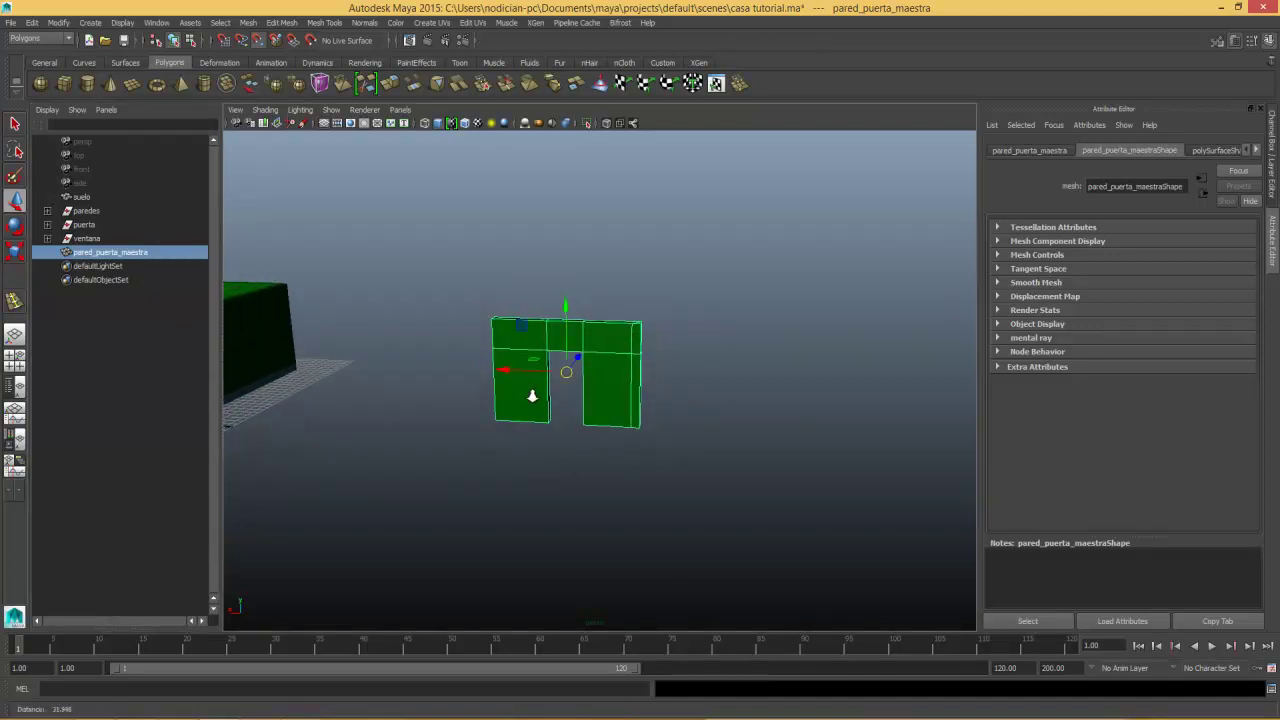
mouse_move(540, 420)
alt+mouse_down()
mouse_move(489, 307)
mouse_move(514, 347)
mouse_move(602, 372)
alt+mouse_up()
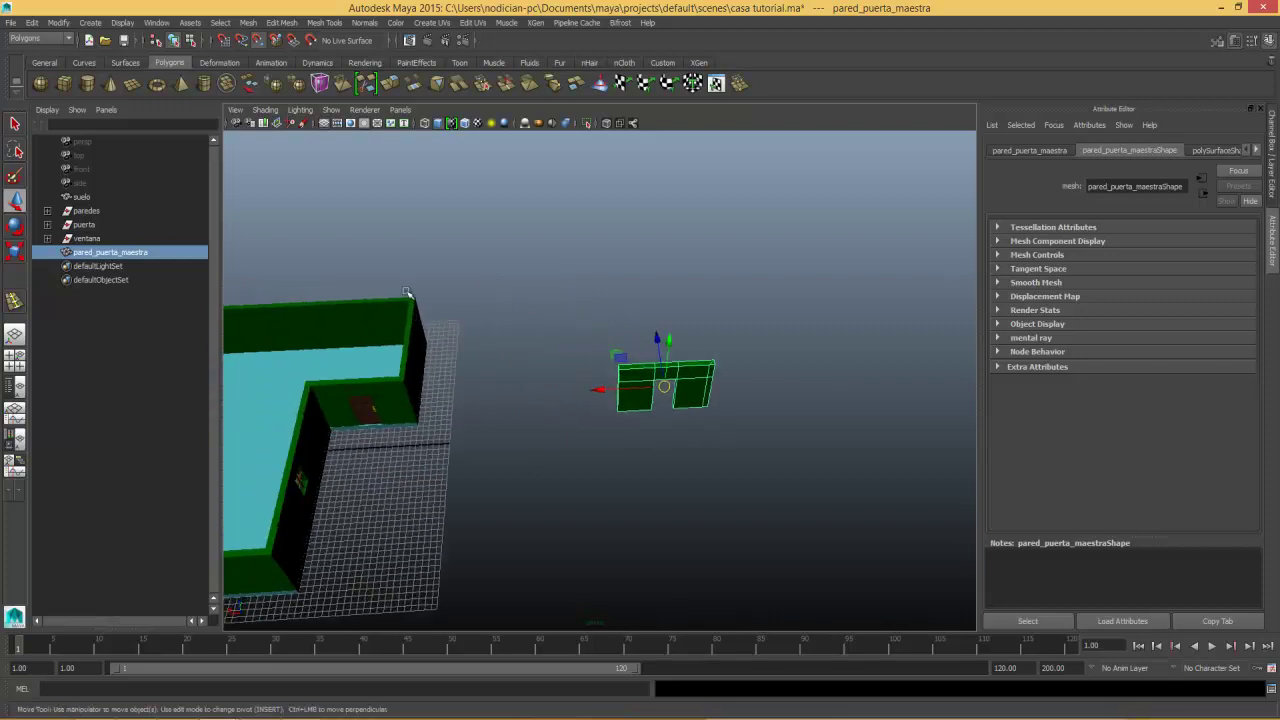
key(ctrl+d)
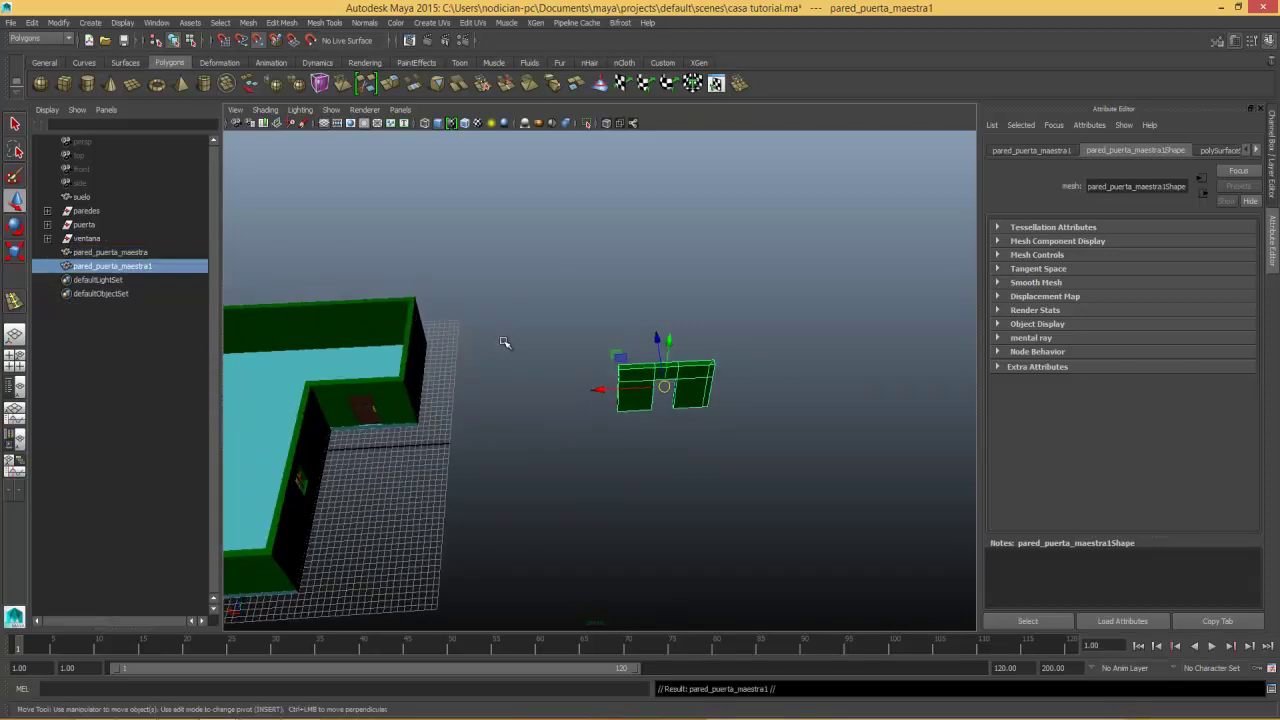
Turn on X-Ray shading and move the duplicate door wall along X onto the house.
mouse_move(598, 390)
mouse_down()
mouse_move(291, 392)
mouse_move(608, 371)
mouse_up()
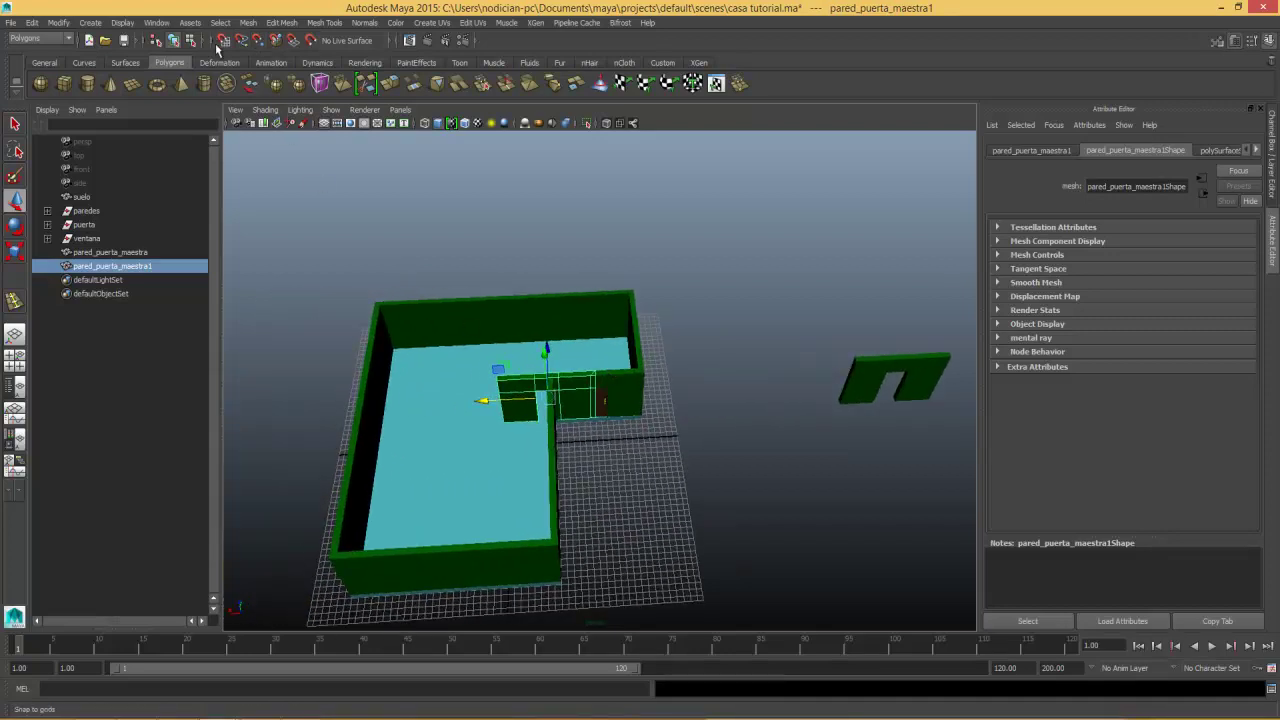
click(605, 123)
alt+drag(476, 414, 560, 400)
scroll(606, 443, up, 3)
mouse_move(606, 443)
alt+mouse_down()
mouse_move(617, 349)
mouse_move(532, 362)
alt+mouse_up()
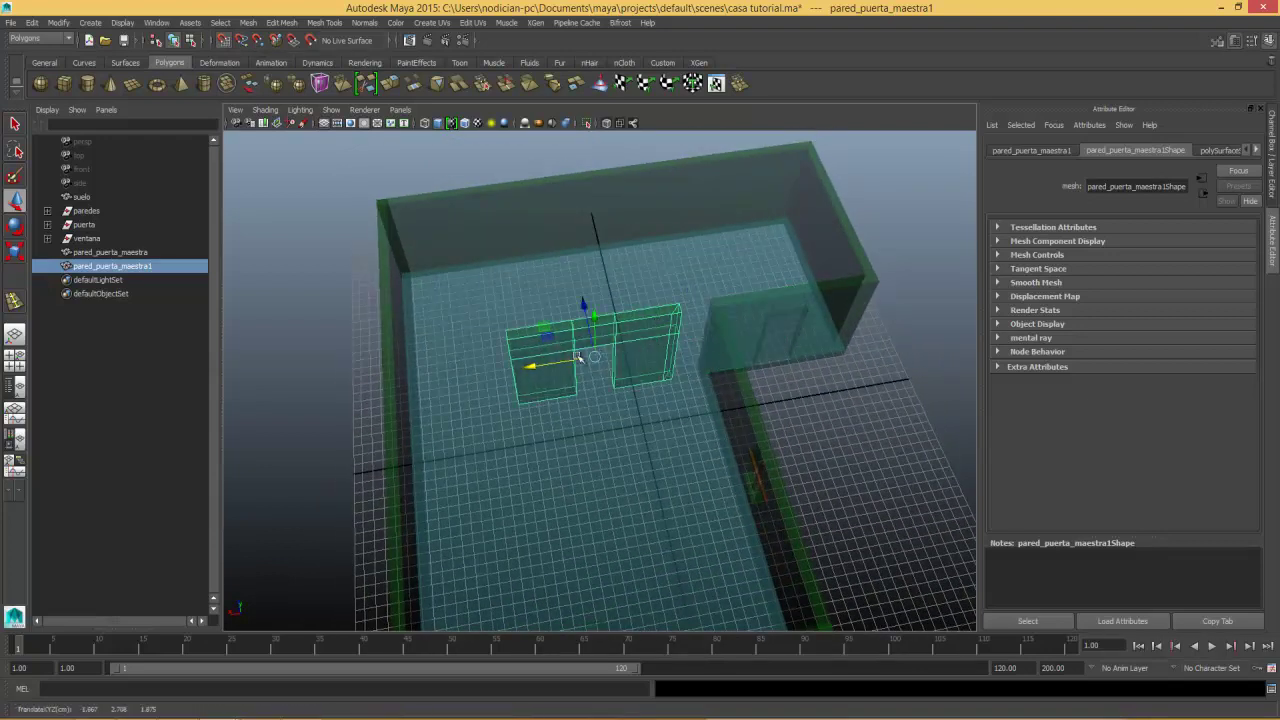
Slide pared_puerta_maestra1 further left along X into position inside the room.
drag(532, 369, 483, 372)
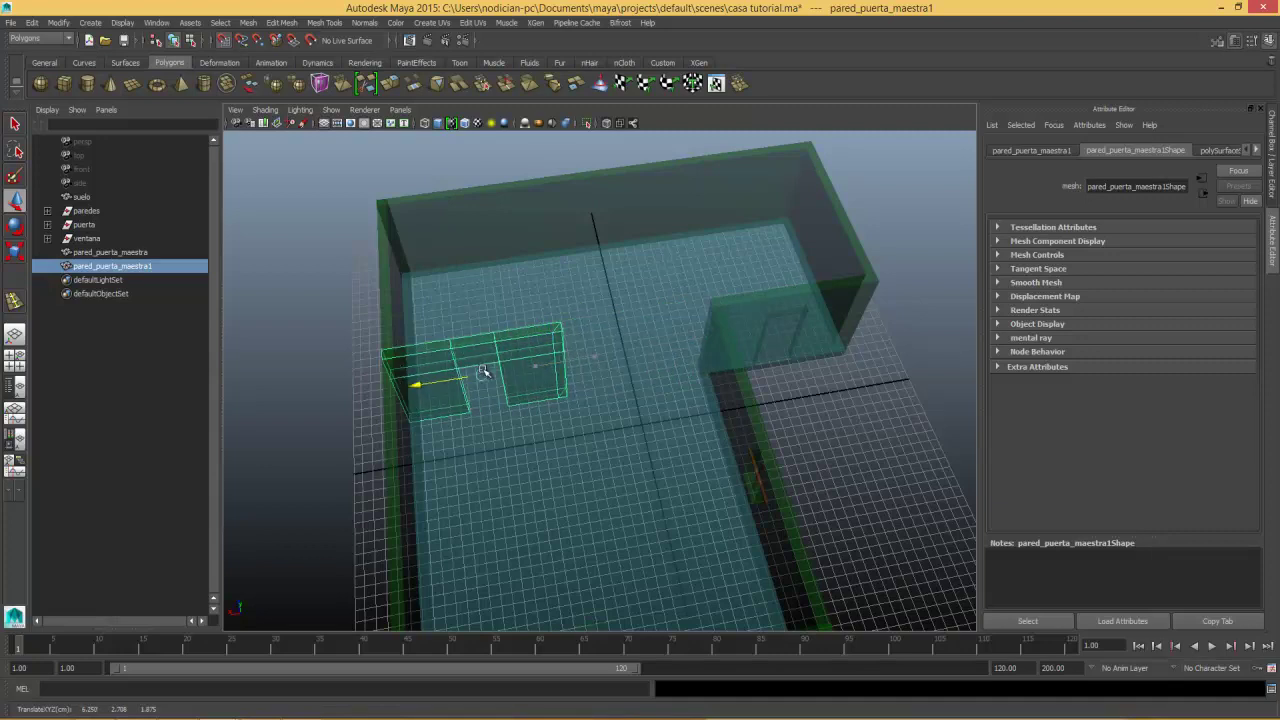
mouse_move(482, 372)
alt+mouse_down()
mouse_move(601, 360)
mouse_move(574, 451)
alt+mouse_up()
scroll(574, 451, up, 5)
mouse_move(561, 316)
mouse_down()
mouse_move(640, 311)
mouse_move(494, 351)
mouse_move(473, 326)
mouse_move(480, 310)
mouse_up()
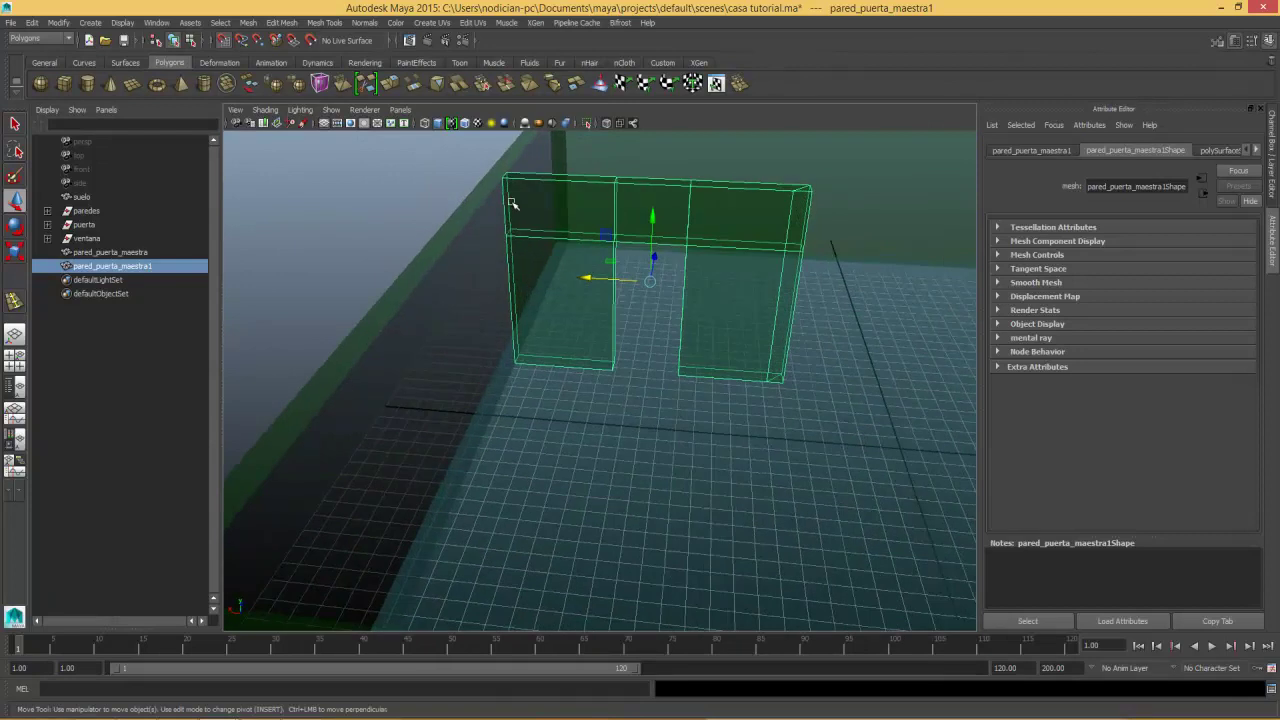
mouse_move(601, 273)
alt+mouse_down()
mouse_move(629, 257)
mouse_move(634, 274)
mouse_move(620, 262)
alt+mouse_up()
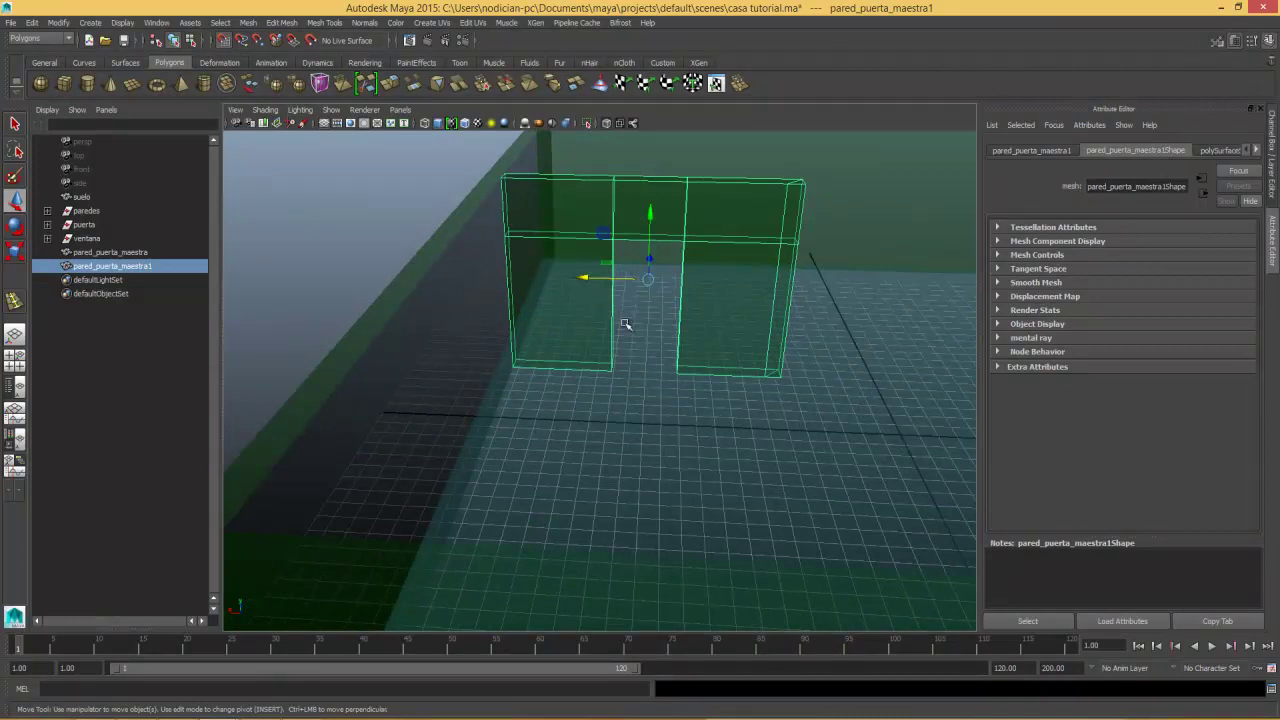
scroll(628, 320, down, 2)
scroll(688, 330, down, 3)
mouse_move(566, 425)
alt+mouse_down()
mouse_move(557, 414)
mouse_move(458, 421)
alt+mouse_up()
mouse_move(605, 405)
alt+mouse_down()
mouse_move(509, 466)
mouse_move(580, 457)
mouse_move(517, 434)
mouse_move(580, 400)
alt+mouse_up()
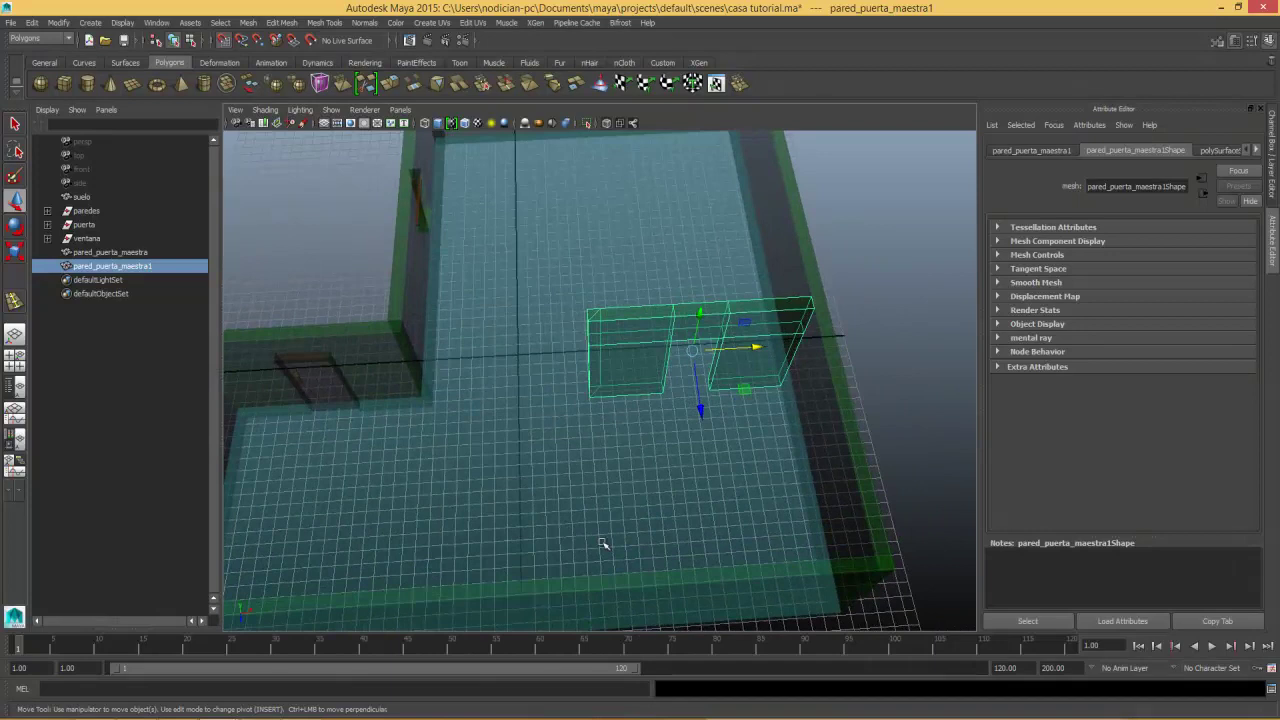
Create a new polygon cube, pCube10, as an inner wall of the house.
click(64, 83)
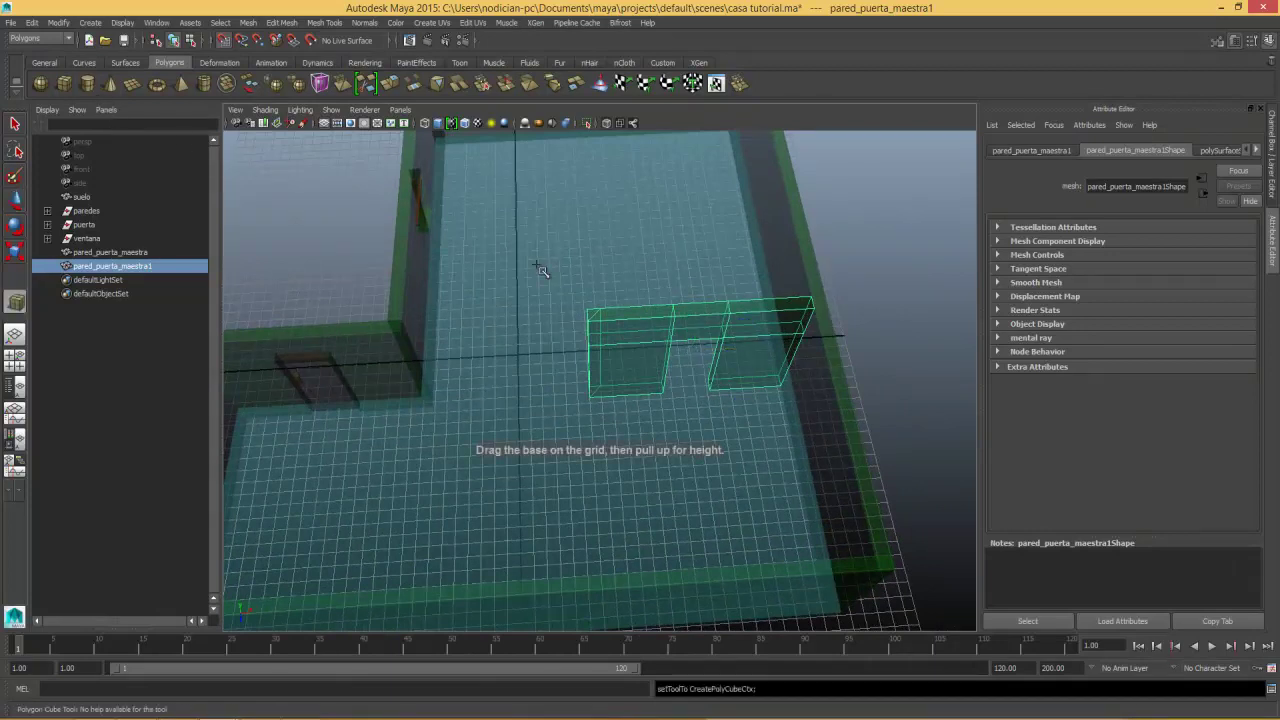
mouse_move(596, 406)
alt+mouse_down()
mouse_move(766, 524)
mouse_move(711, 486)
mouse_move(697, 491)
mouse_move(703, 371)
mouse_move(603, 334)
alt+mouse_up()
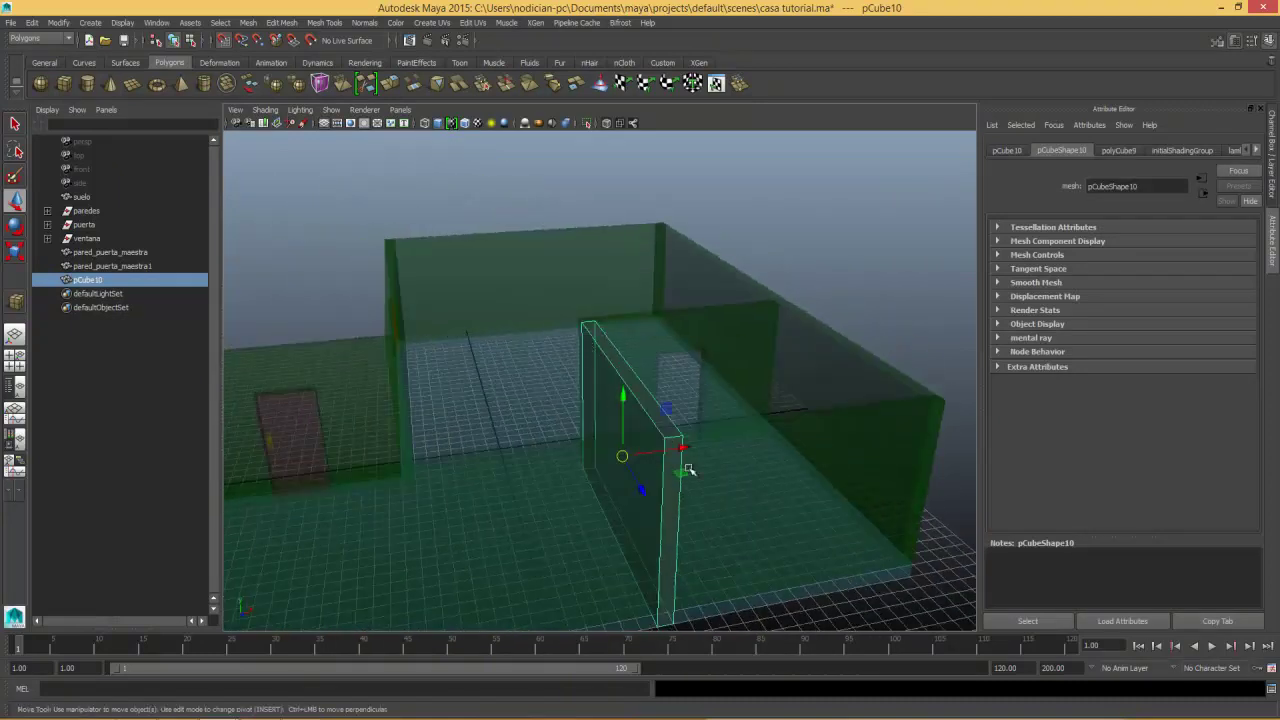
mouse_move(666, 534)
right_down()
mouse_move(638, 390)
mouse_move(665, 435)
right_up()
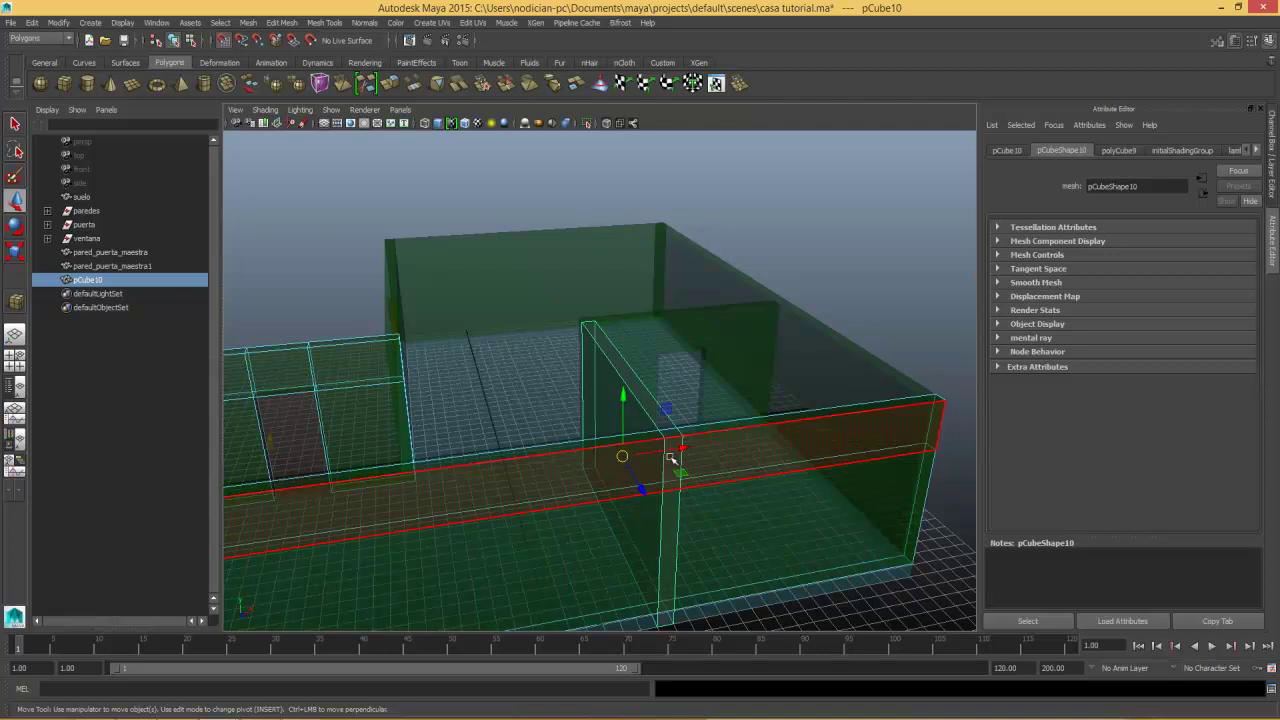
alt+drag(671, 457, 766, 434)
alt+drag(773, 517, 771, 503)
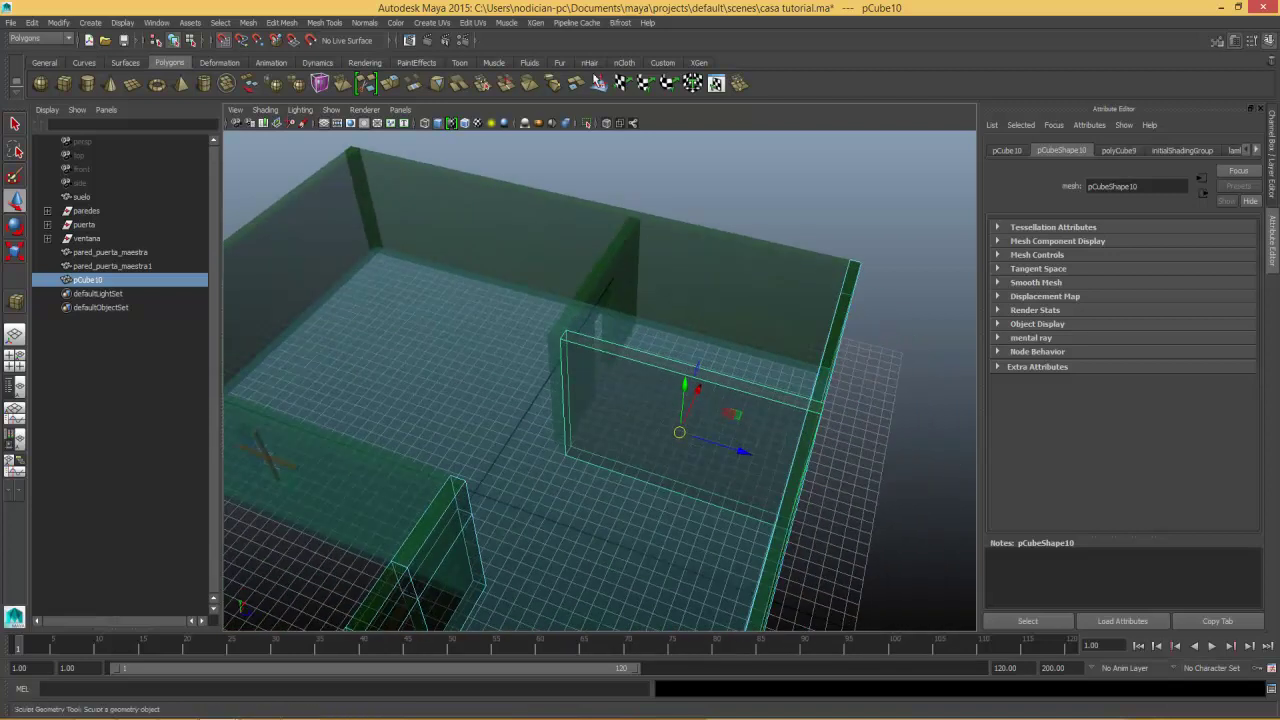
Isolate pCube10, select its thin end face to lengthen it, then show the whole house again.
key(ctrl+1)
alt+drag(831, 403, 757, 461)
mouse_move(737, 417)
alt+mouse_down()
mouse_move(749, 437)
mouse_move(685, 374)
mouse_move(706, 375)
alt+mouse_up()
mouse_move(706, 375)
right_down()
mouse_move(722, 368)
mouse_move(720, 414)
right_up()
click(741, 412)
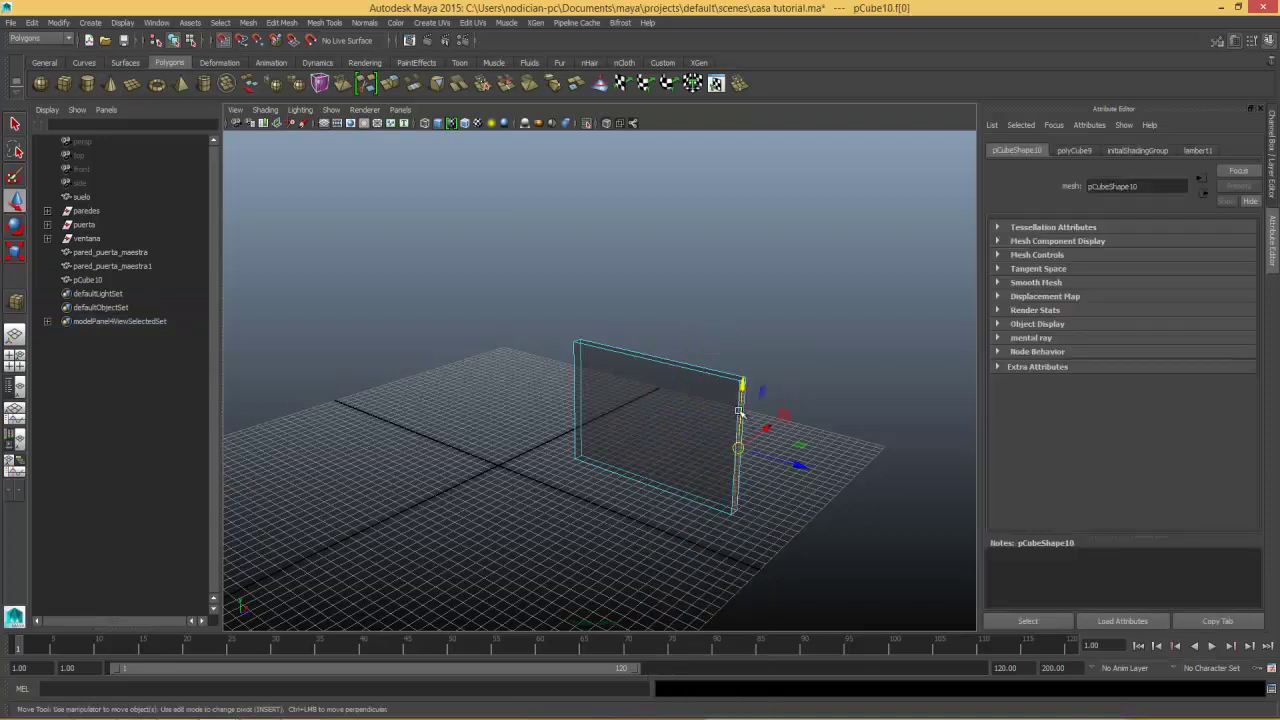
mouse_move(739, 412)
alt+mouse_down()
mouse_move(745, 515)
mouse_move(694, 486)
mouse_move(751, 500)
alt+mouse_up()
click(588, 123)
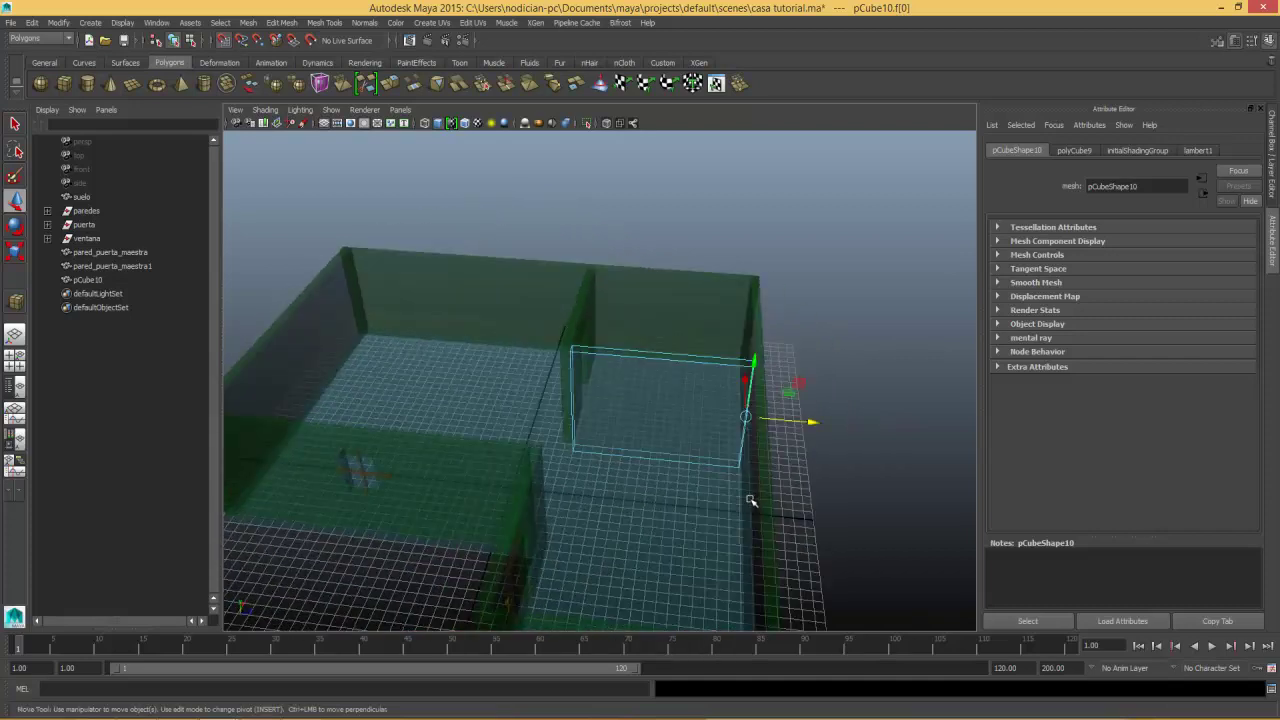
mouse_move(667, 416)
alt+mouse_down()
mouse_move(686, 437)
mouse_move(811, 417)
mouse_move(754, 421)
alt+mouse_up()
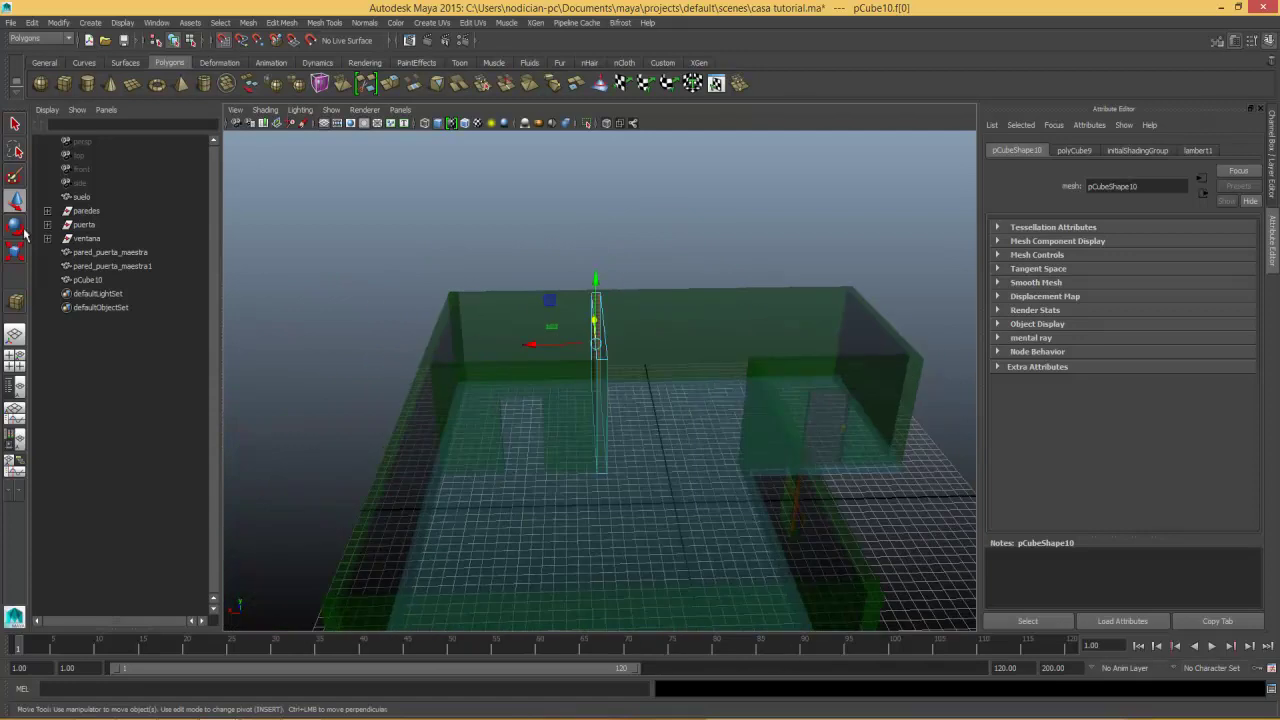
Duplicate the door puerta as puerta2 and slide it over to the other wall.
click(86, 225)
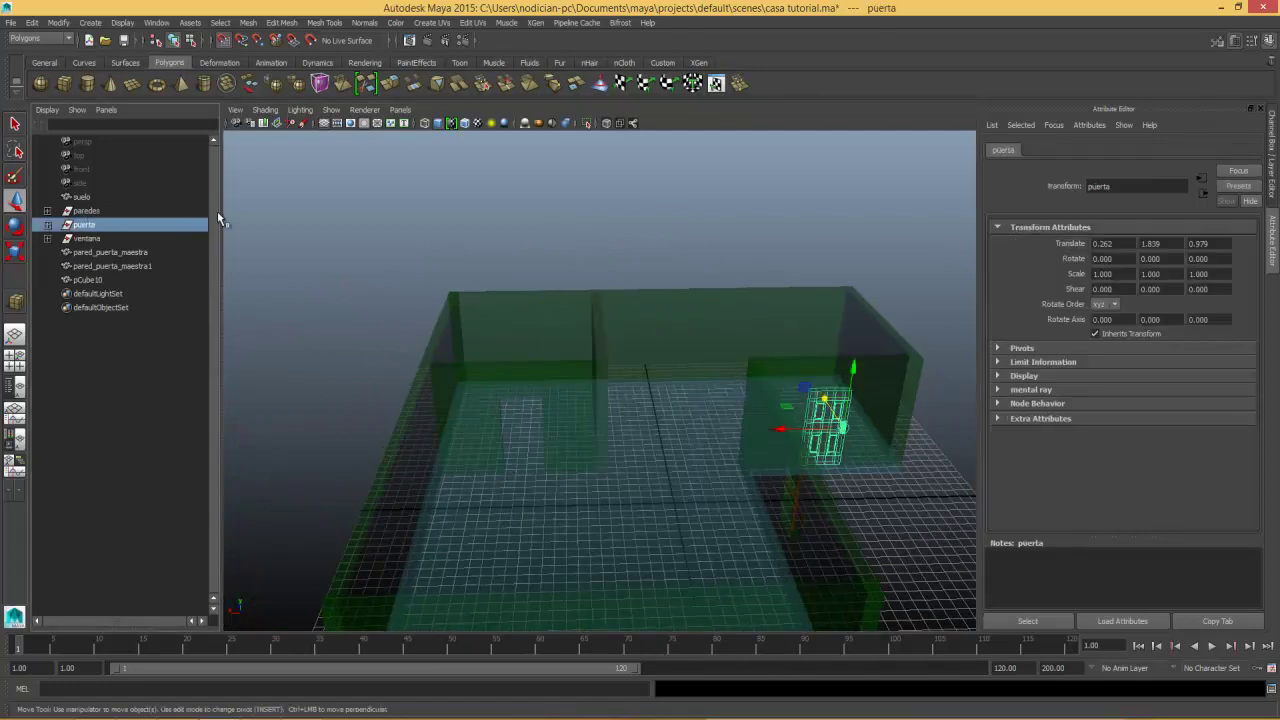
key(ctrl+d)
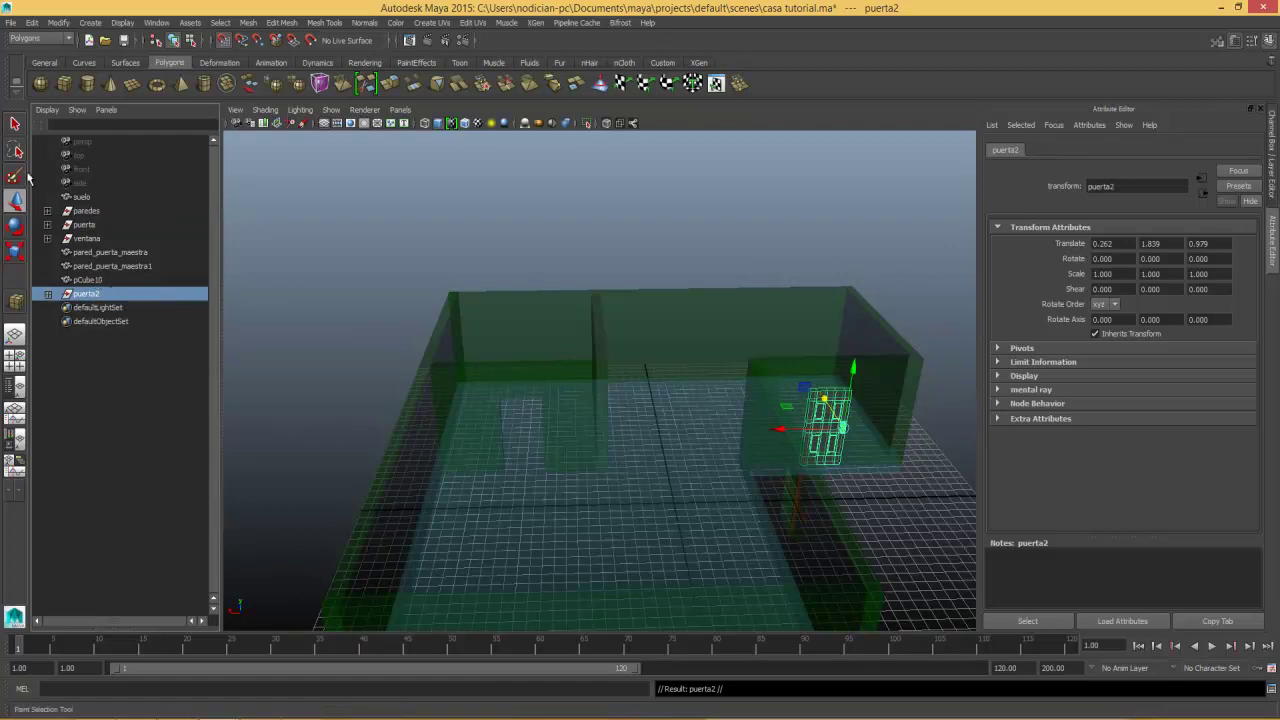
mouse_move(781, 431)
mouse_down()
mouse_move(536, 440)
mouse_move(617, 400)
mouse_up()
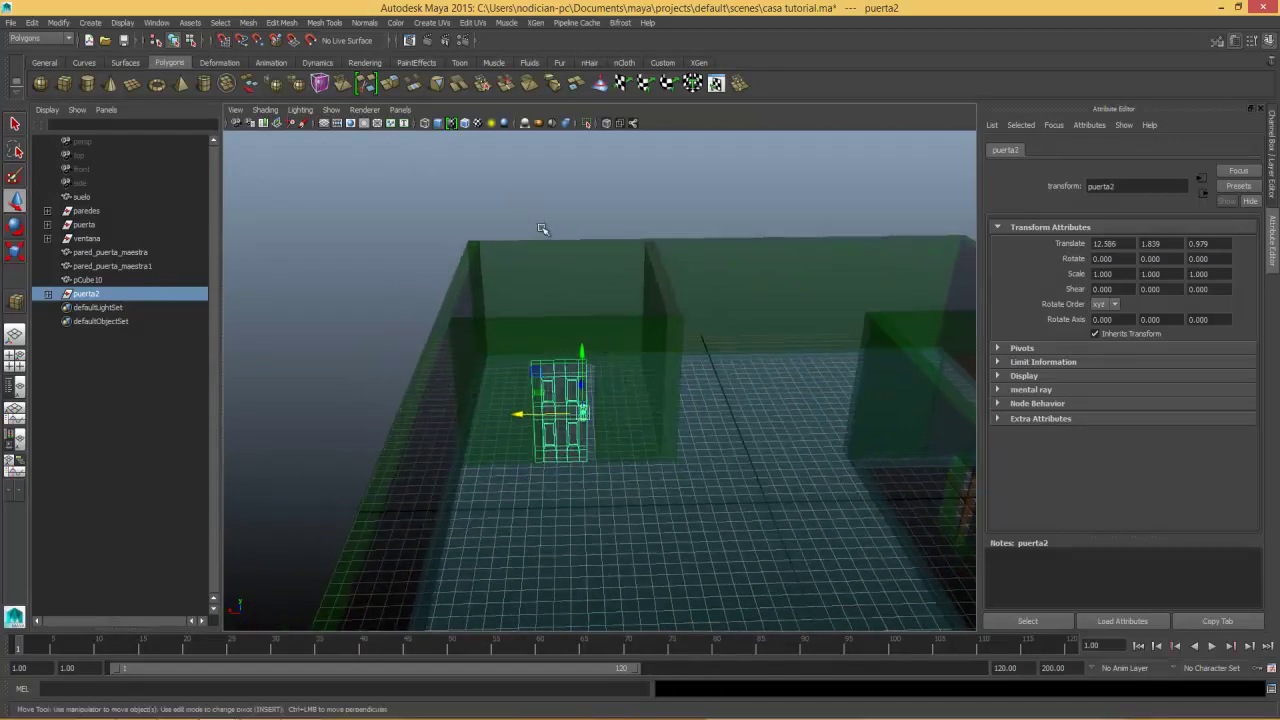
scroll(574, 428, up, 3)
scroll(574, 428, up, 2)
scroll(565, 412, up, 3)
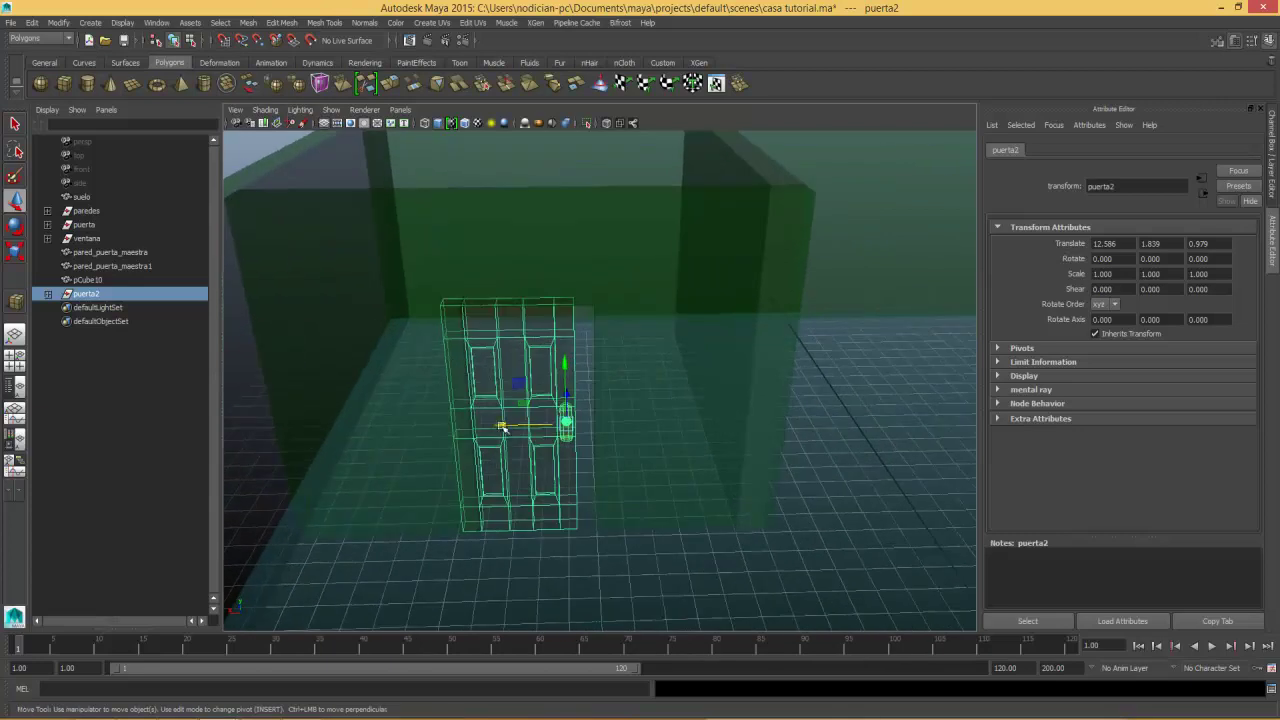
Turn off X-Ray and nudge puerta2 into the wall opening at X 12.299.
click(604, 126)
drag(512, 435, 525, 431)
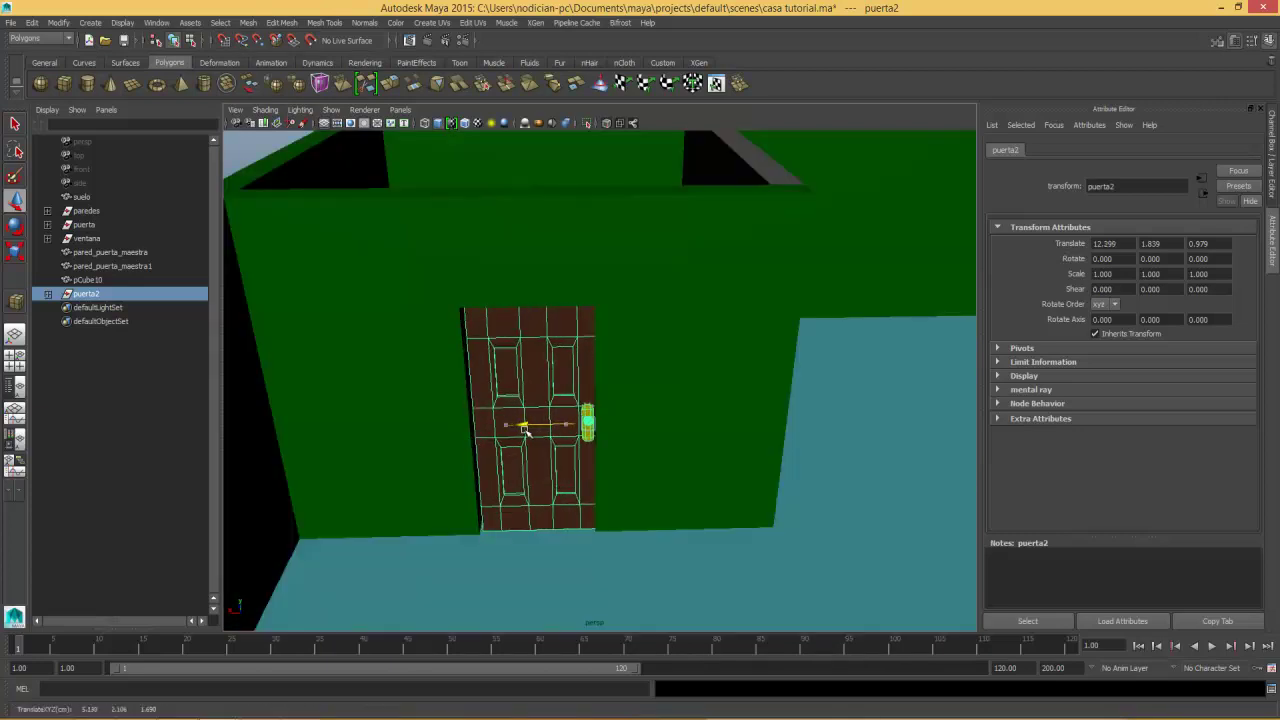
scroll(708, 448, down, 5)
mouse_move(743, 448)
alt+mouse_down()
mouse_move(686, 338)
mouse_move(717, 428)
mouse_move(651, 423)
alt+mouse_up()
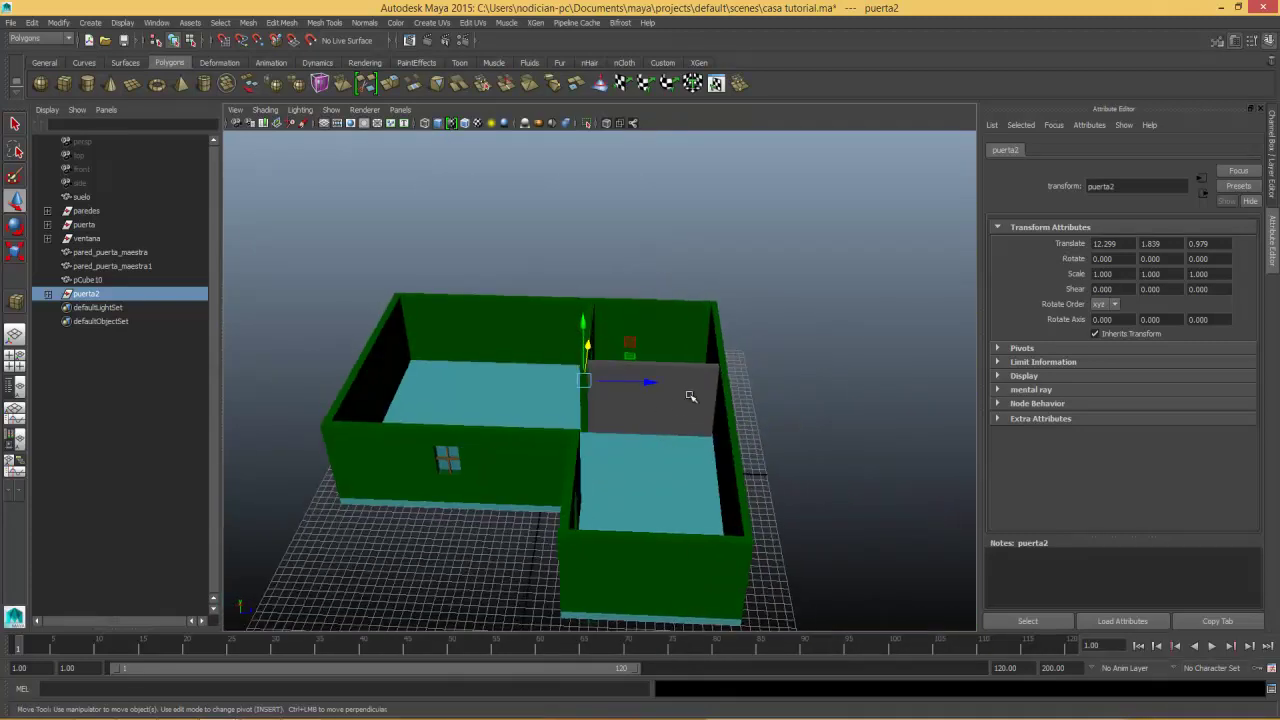
click(690, 395)
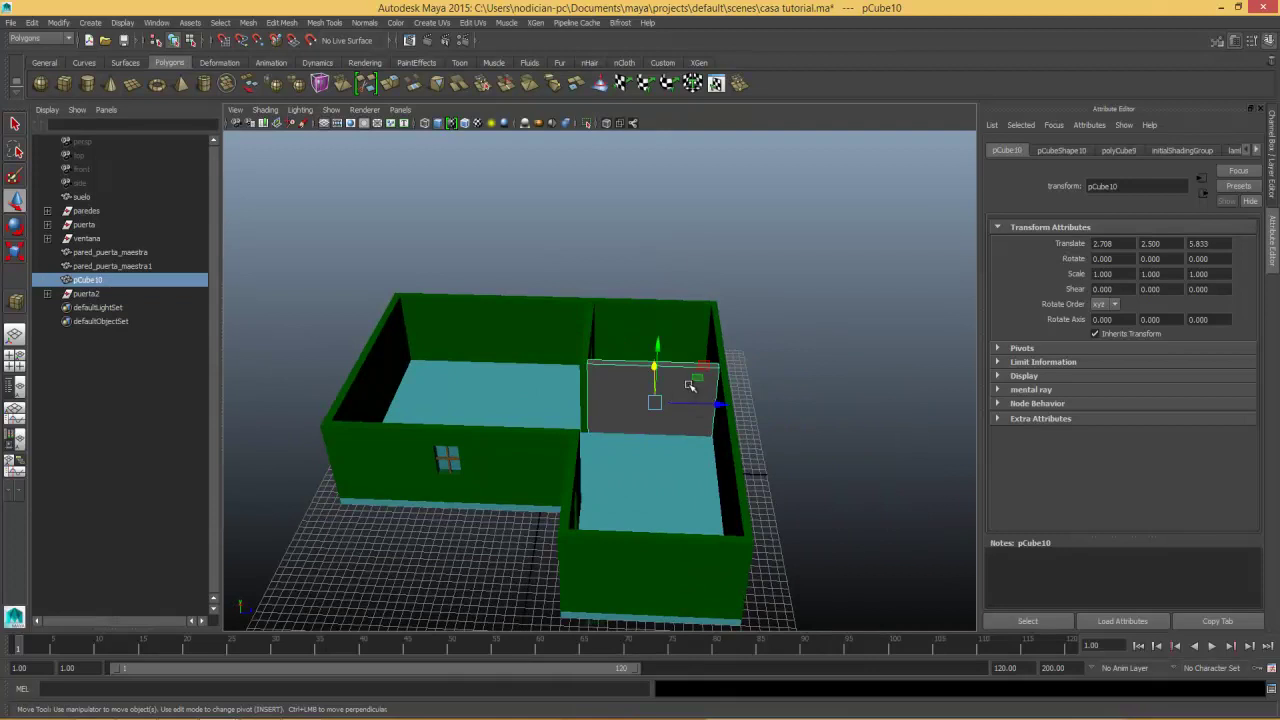
Try lambert materials on partition pCube10, then assign the green blinn1 material.
right_drag(674, 390, 683, 680)
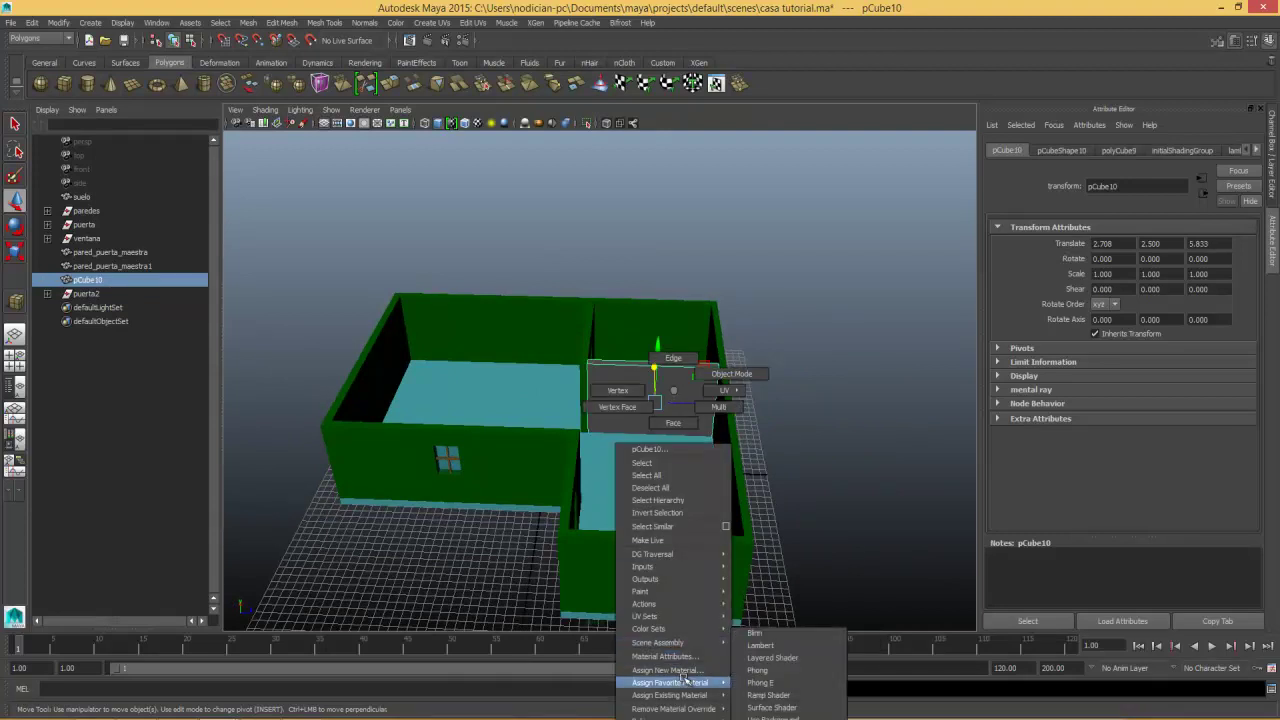
mouse_move(670, 695)
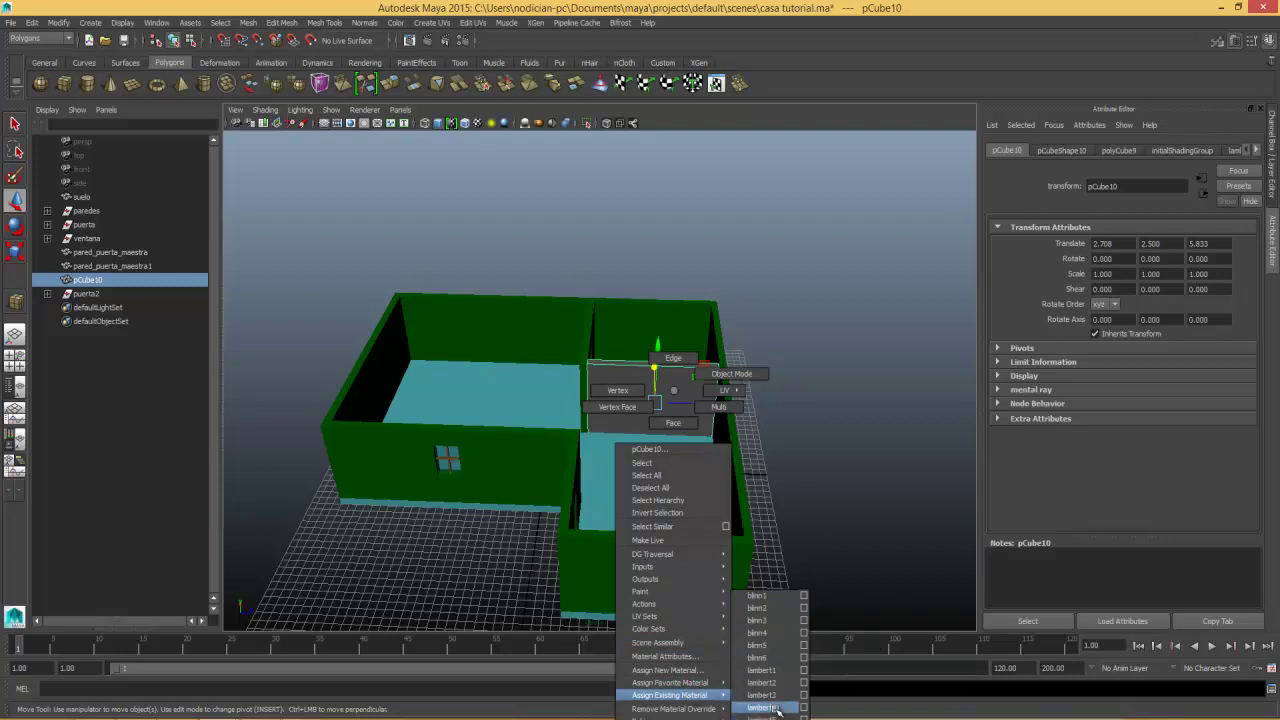
click(760, 683)
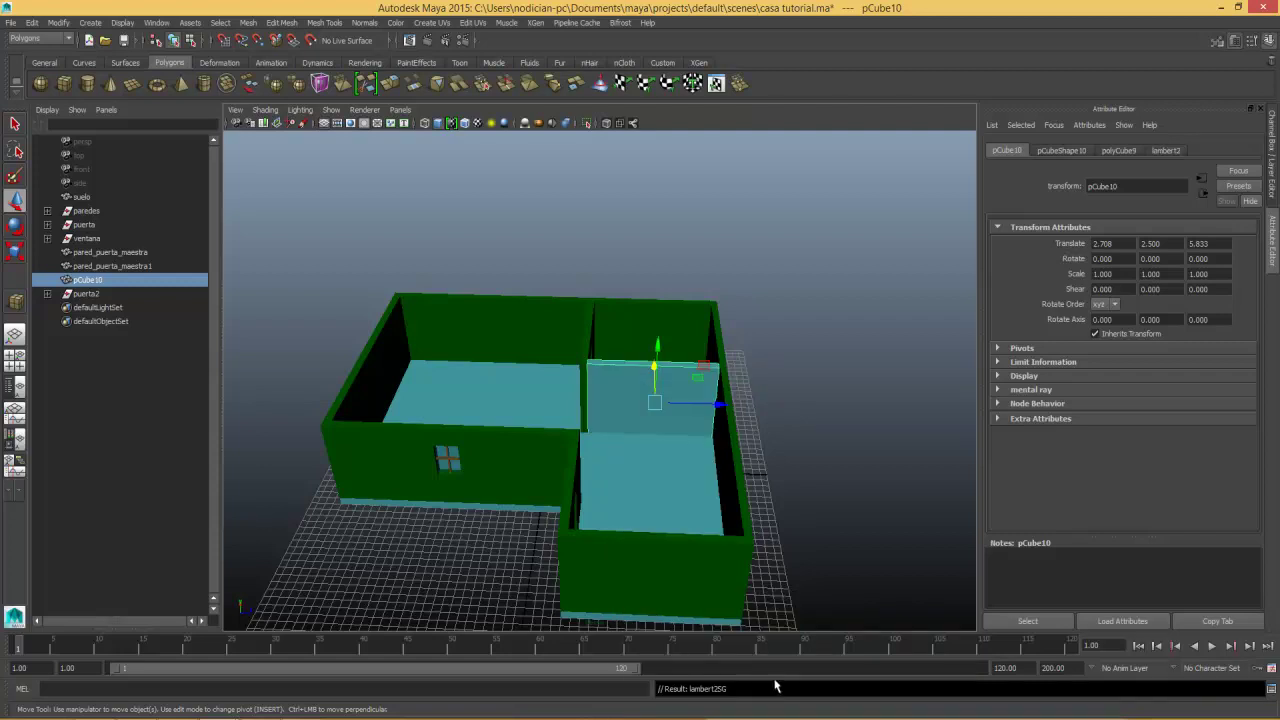
right_click(631, 403)
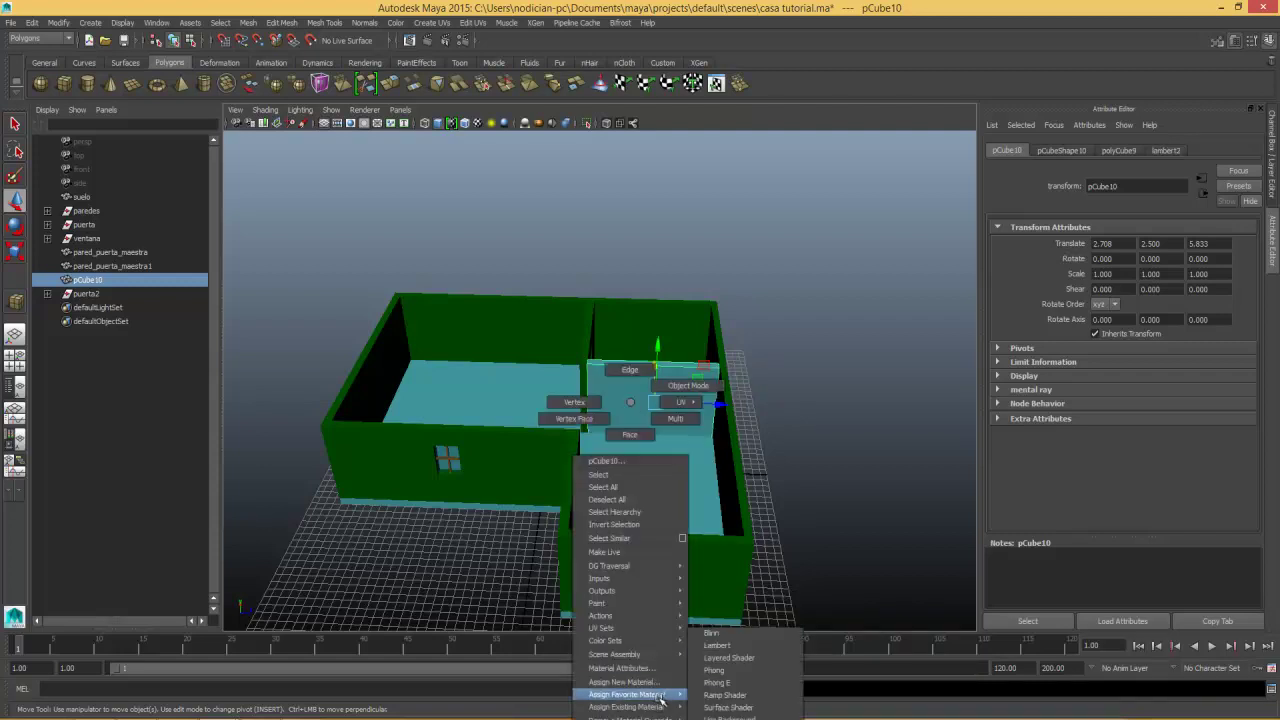
mouse_move(626, 706)
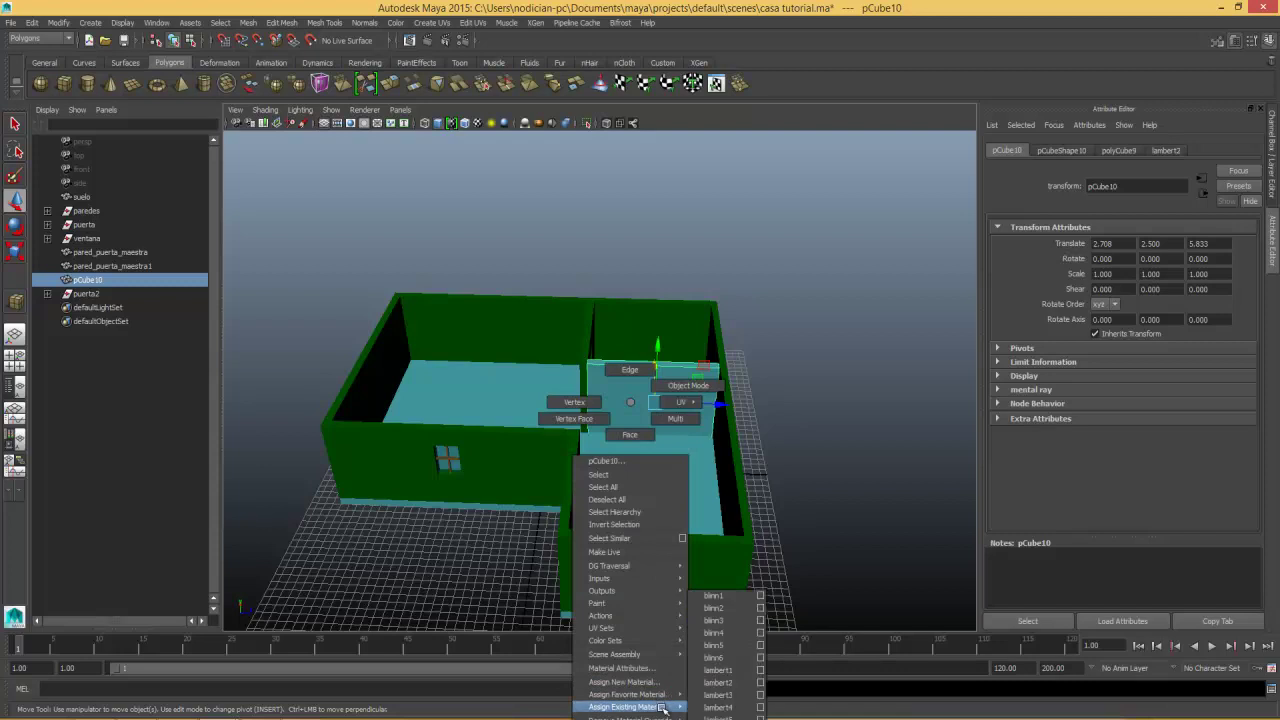
click(718, 695)
right_drag(626, 403, 645, 683)
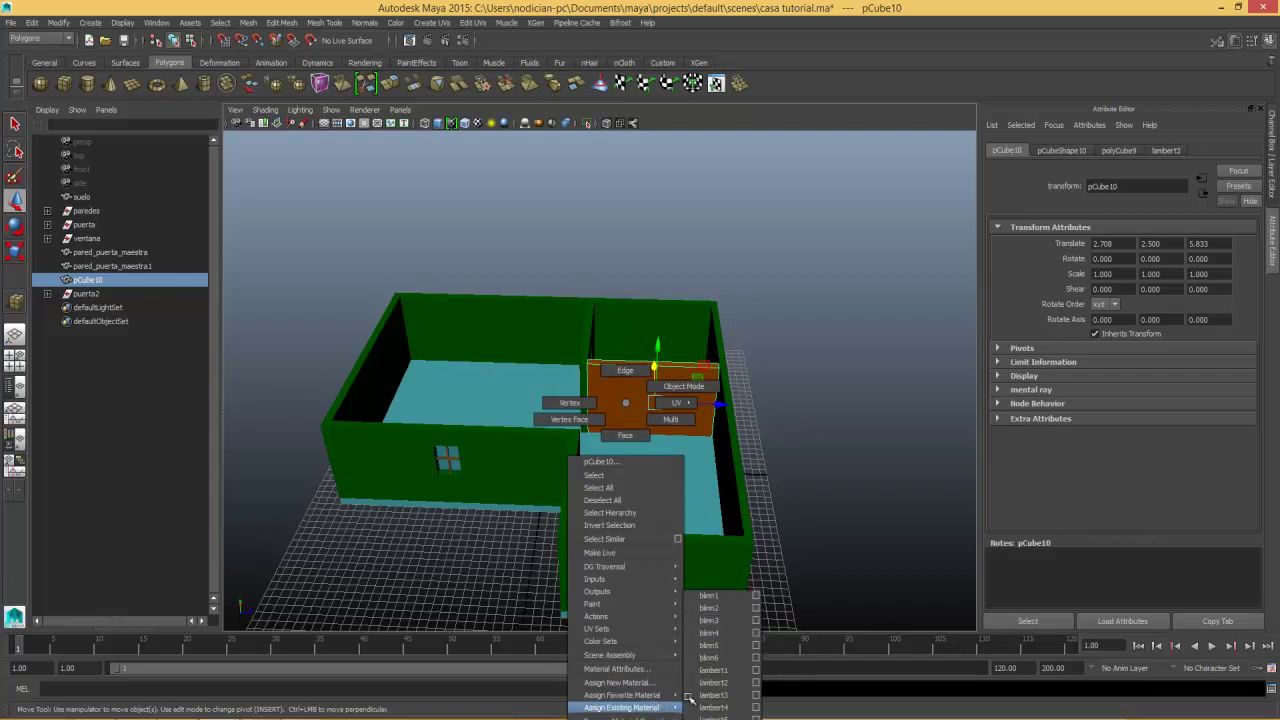
click(712, 668)
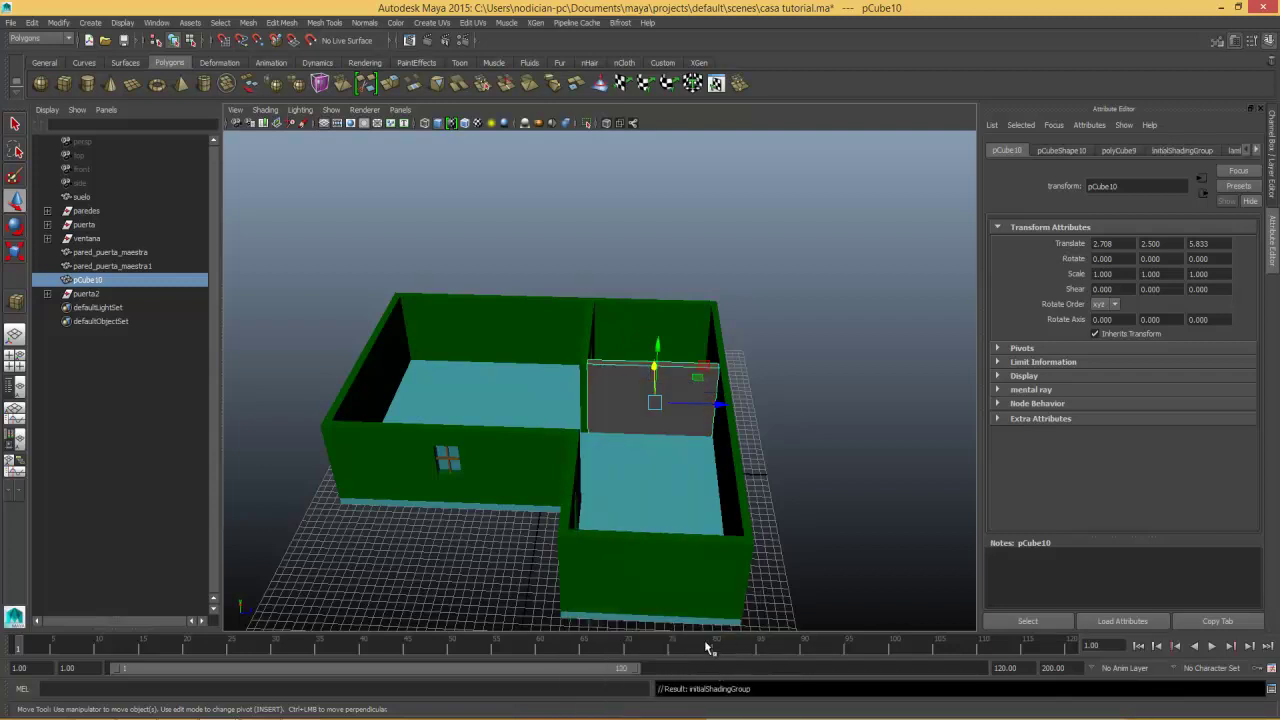
right_click(616, 390)
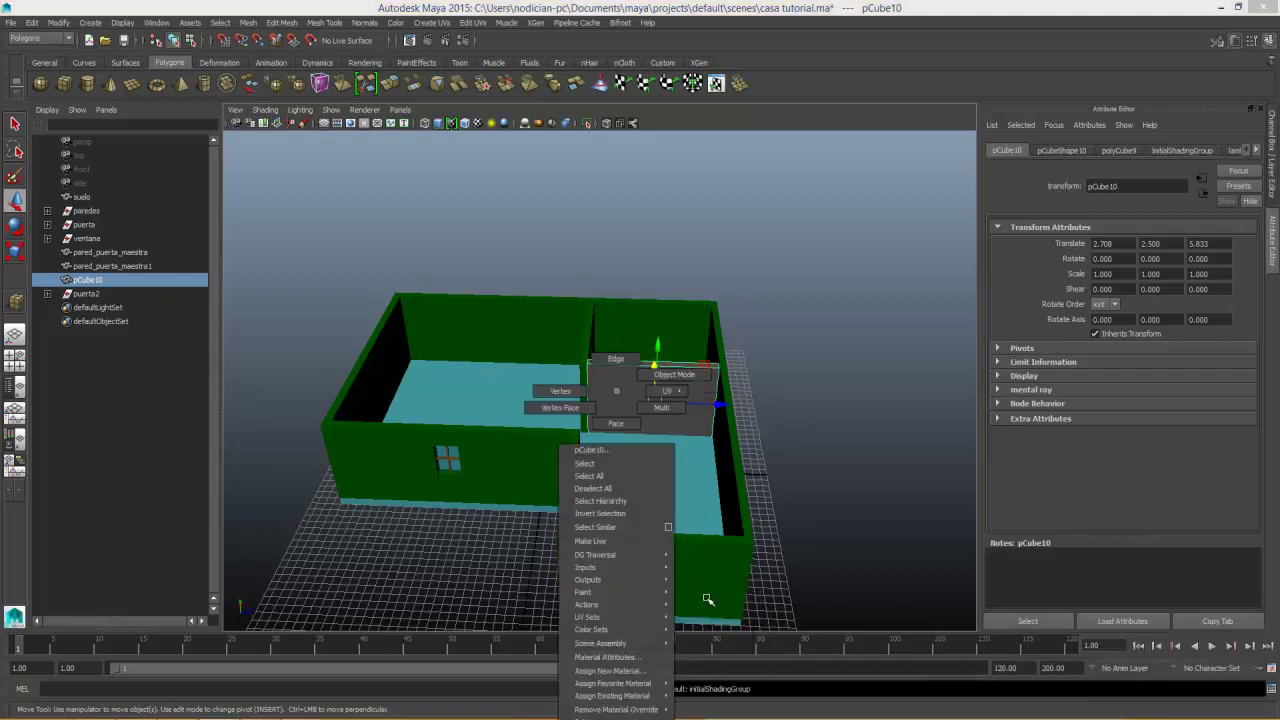
mouse_move(612, 695)
click(700, 595)
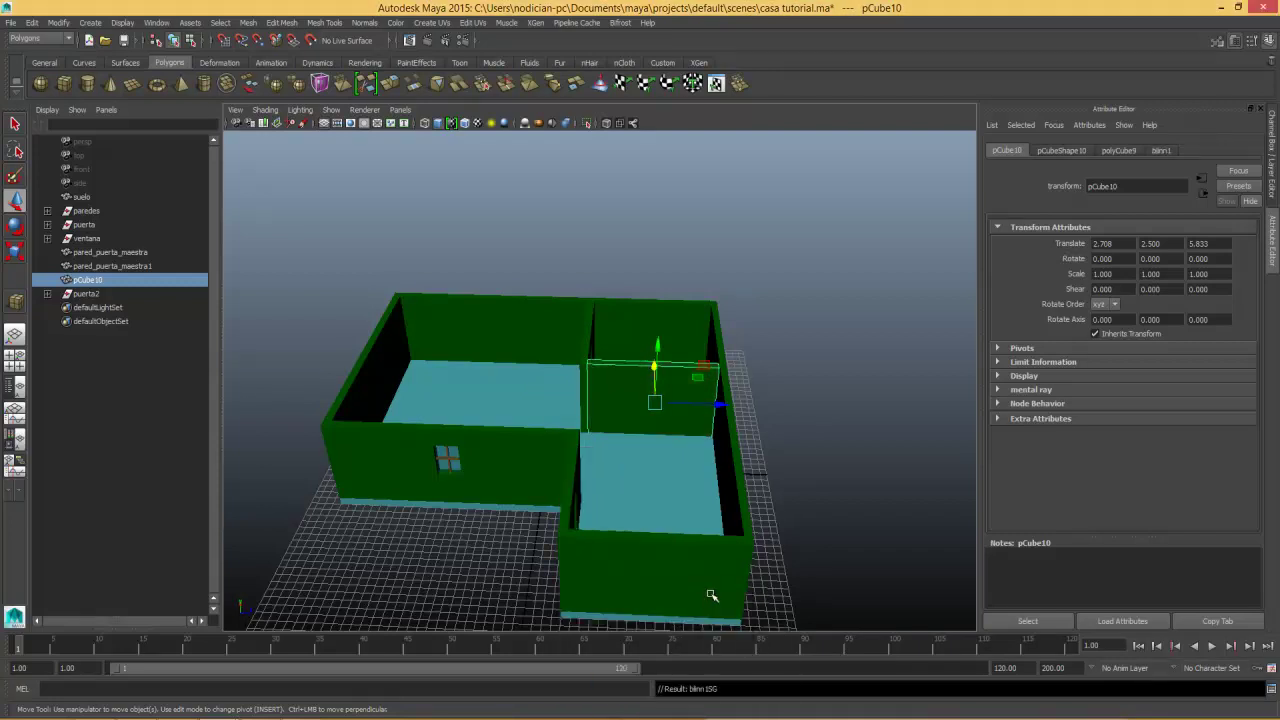
Orbit around the house and select the door wall pared_puerta_maestra1.
mouse_move(690, 600)
alt+mouse_down()
mouse_move(660, 554)
mouse_move(737, 574)
mouse_move(775, 537)
alt+mouse_up()
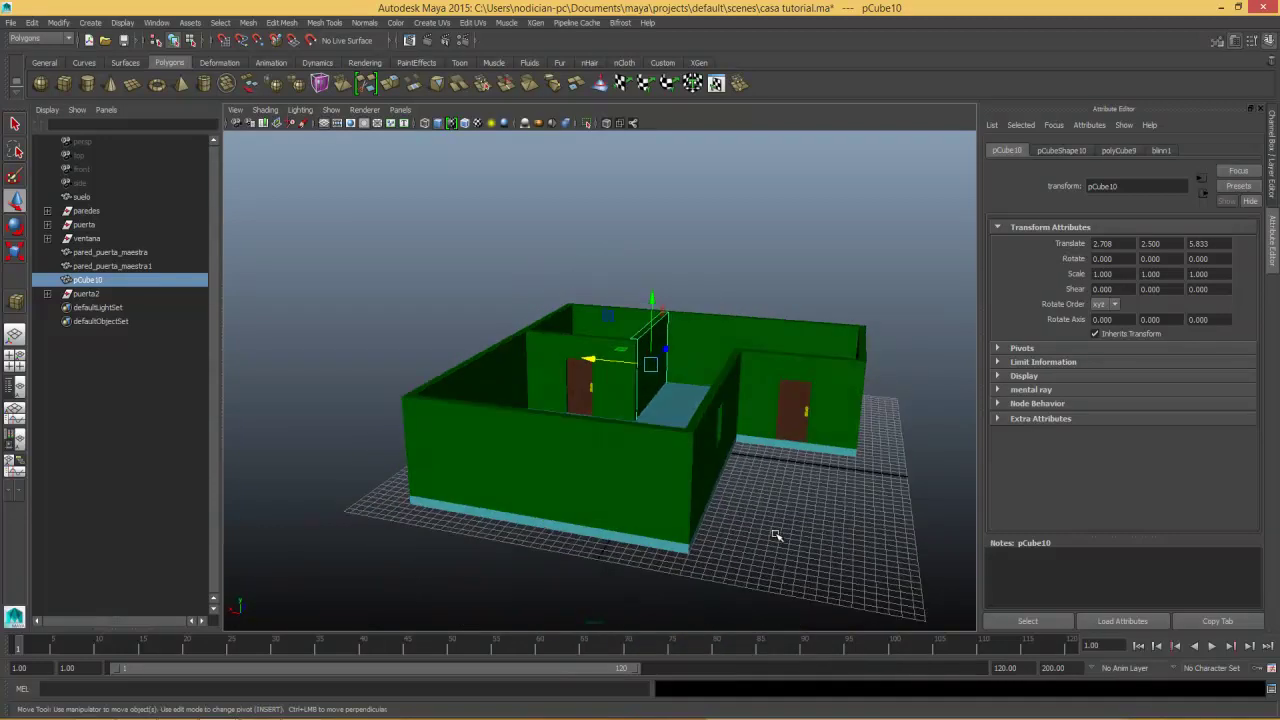
mouse_move(698, 552)
alt+mouse_down()
mouse_move(677, 571)
mouse_move(723, 486)
mouse_move(722, 409)
alt+mouse_up()
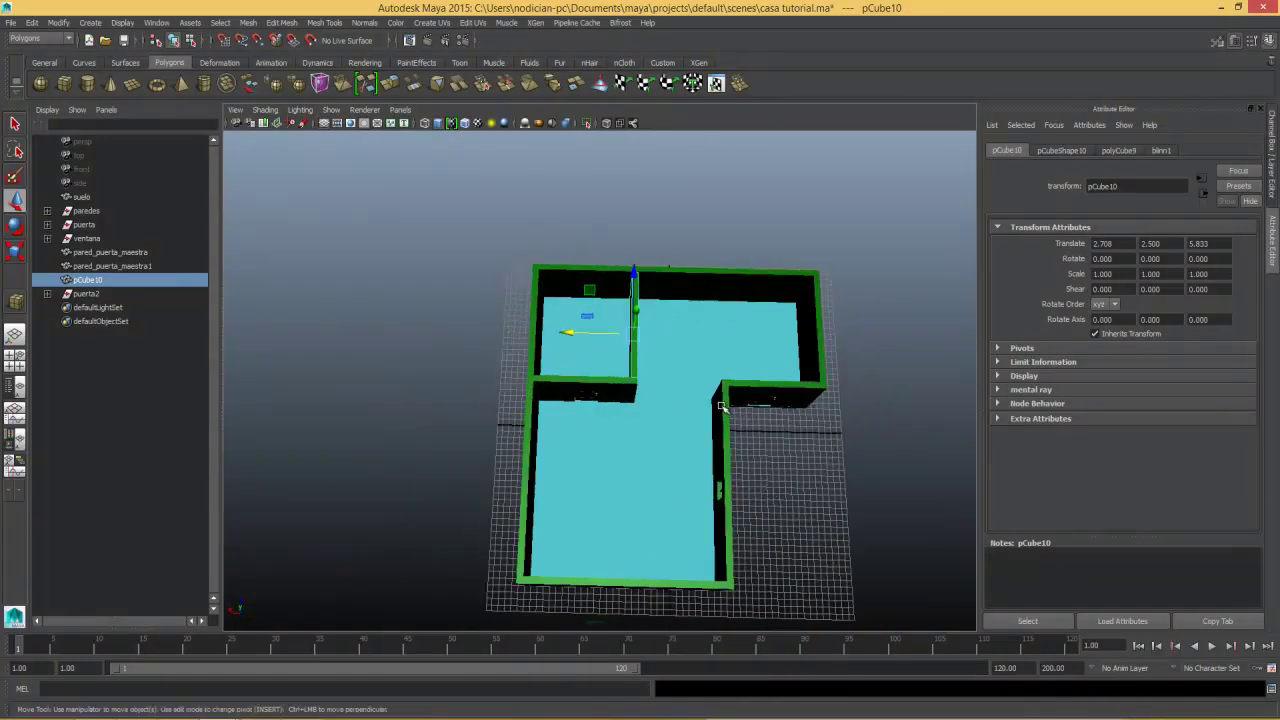
alt+middle_drag(722, 409, 650, 418)
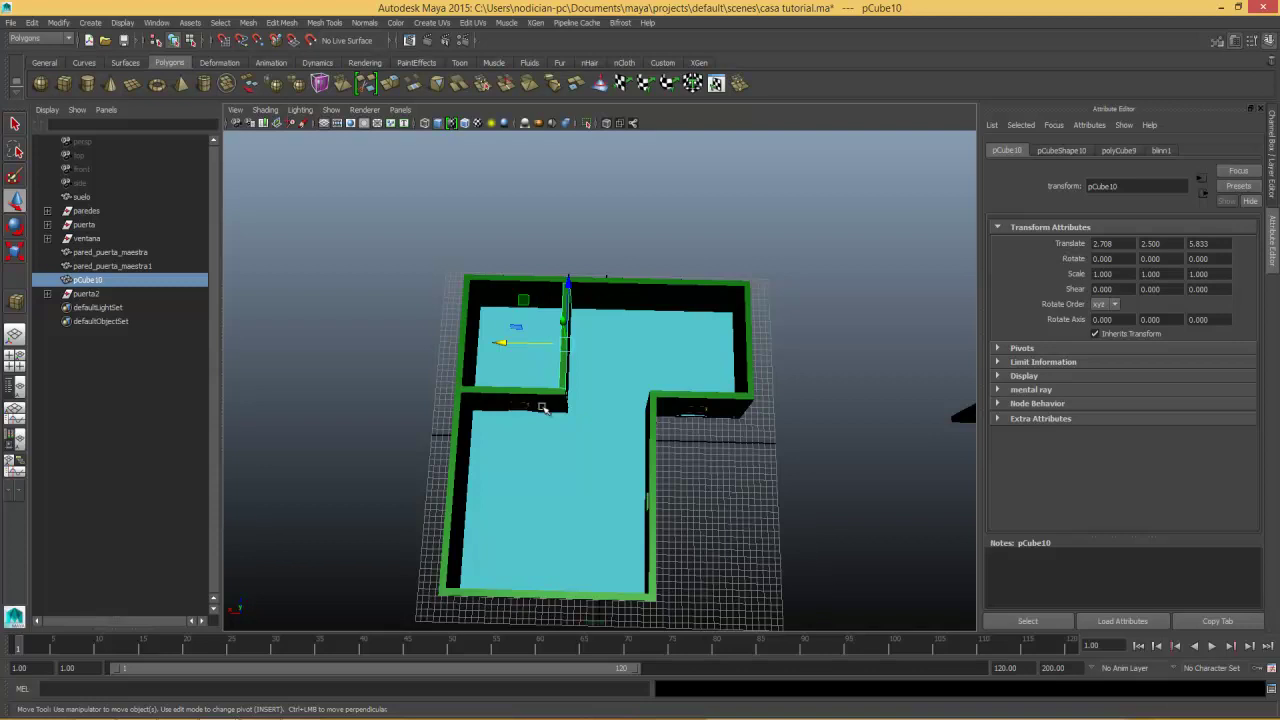
click(501, 394)
mouse_move(594, 420)
alt+mouse_down()
mouse_move(607, 393)
mouse_move(611, 471)
mouse_move(597, 363)
alt+mouse_up()
scroll(623, 423, up, 3)
Duplicate the door wall as pared_puerta_maestra2 and snap it into the interior partition.
scroll(585, 455, up, 3)
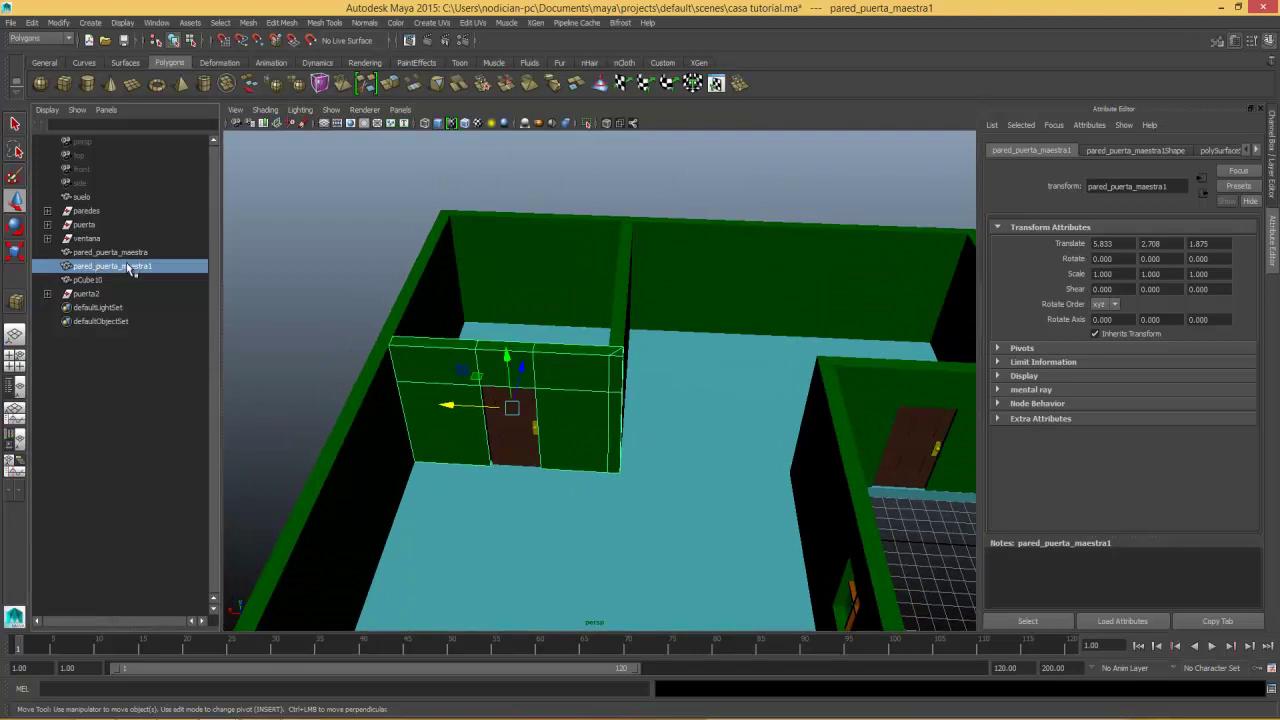
key(ctrl+d)
click(224, 40)
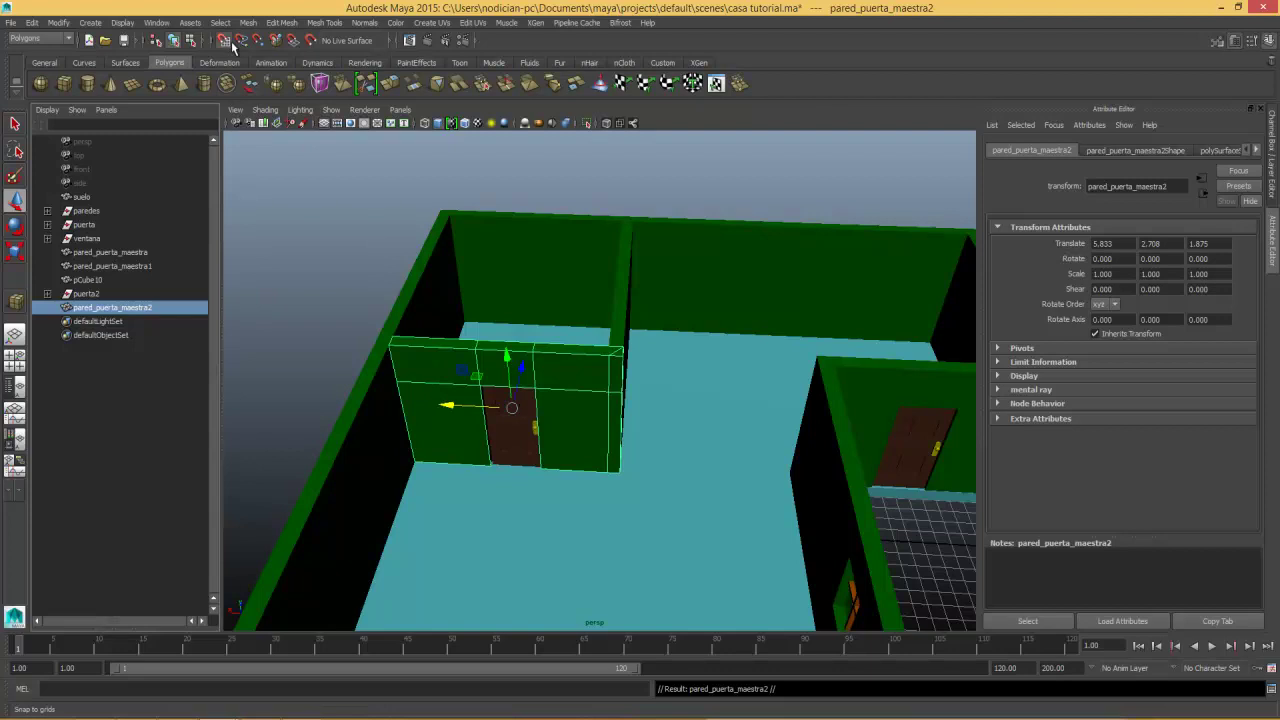
drag(448, 405, 686, 440)
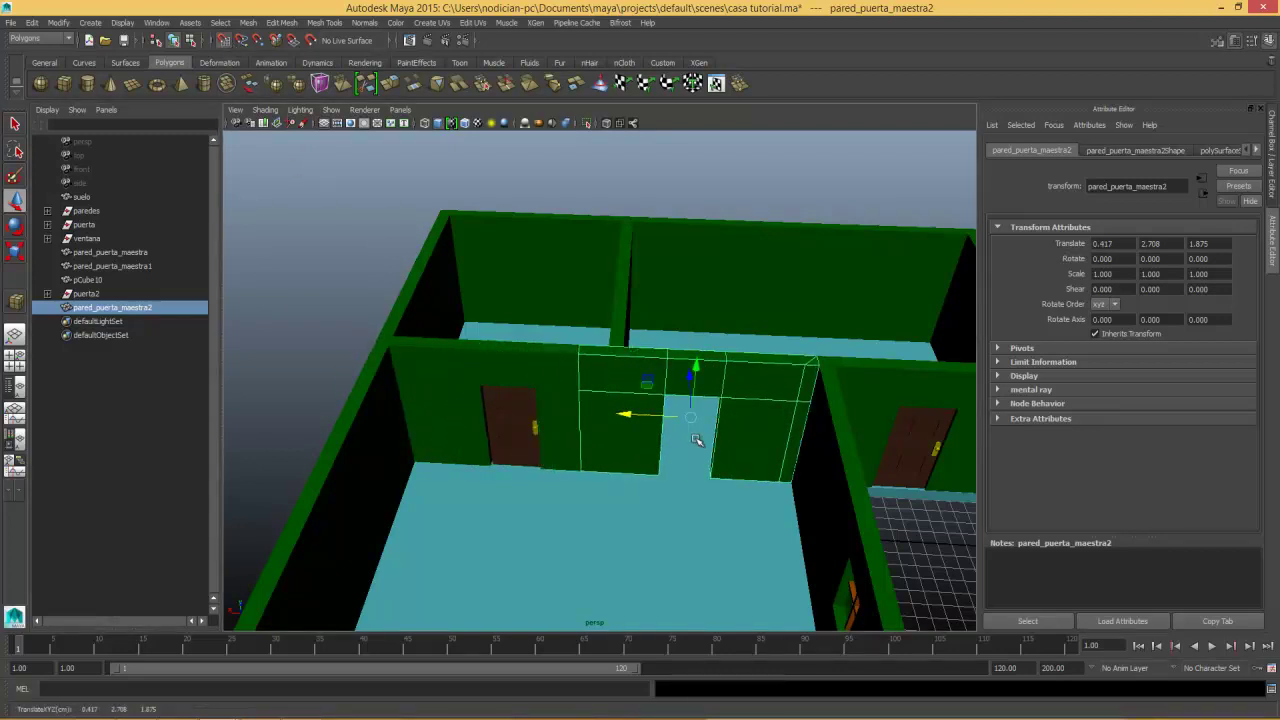
Isolate pared_puerta_maestra2 in the viewport and bring up its component marking menu.
alt+drag(581, 420, 591, 362)
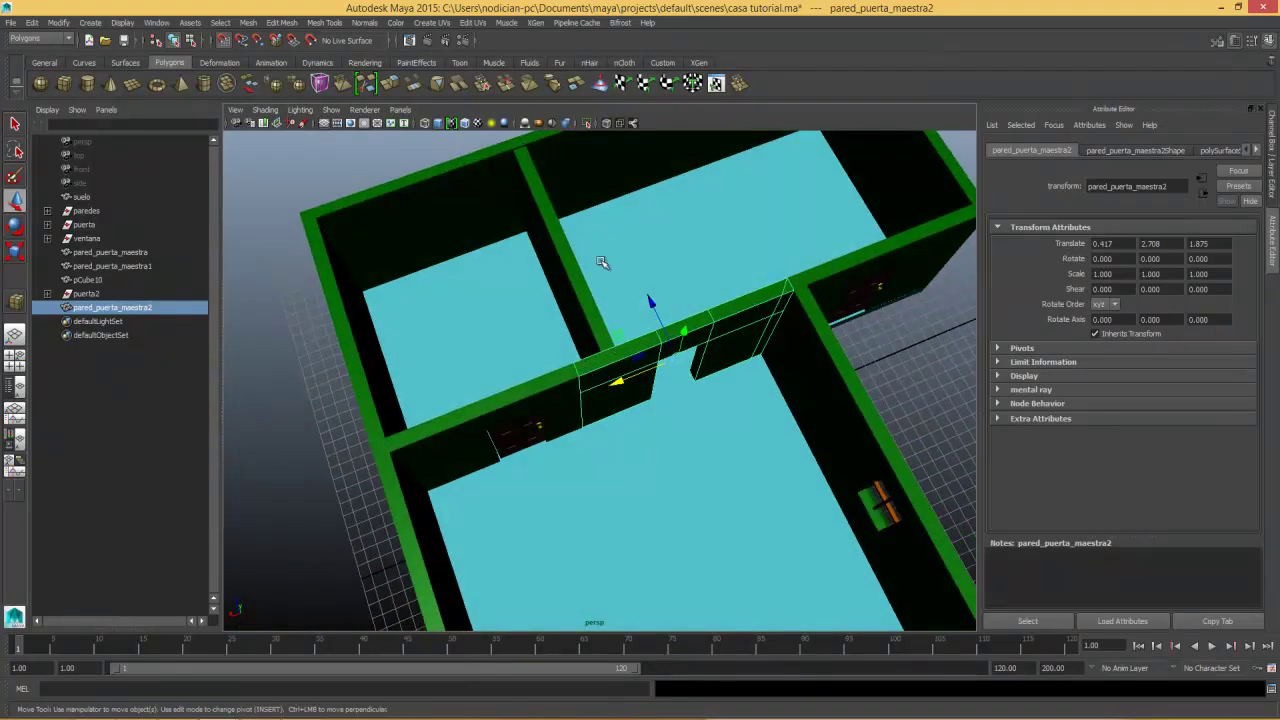
click(586, 122)
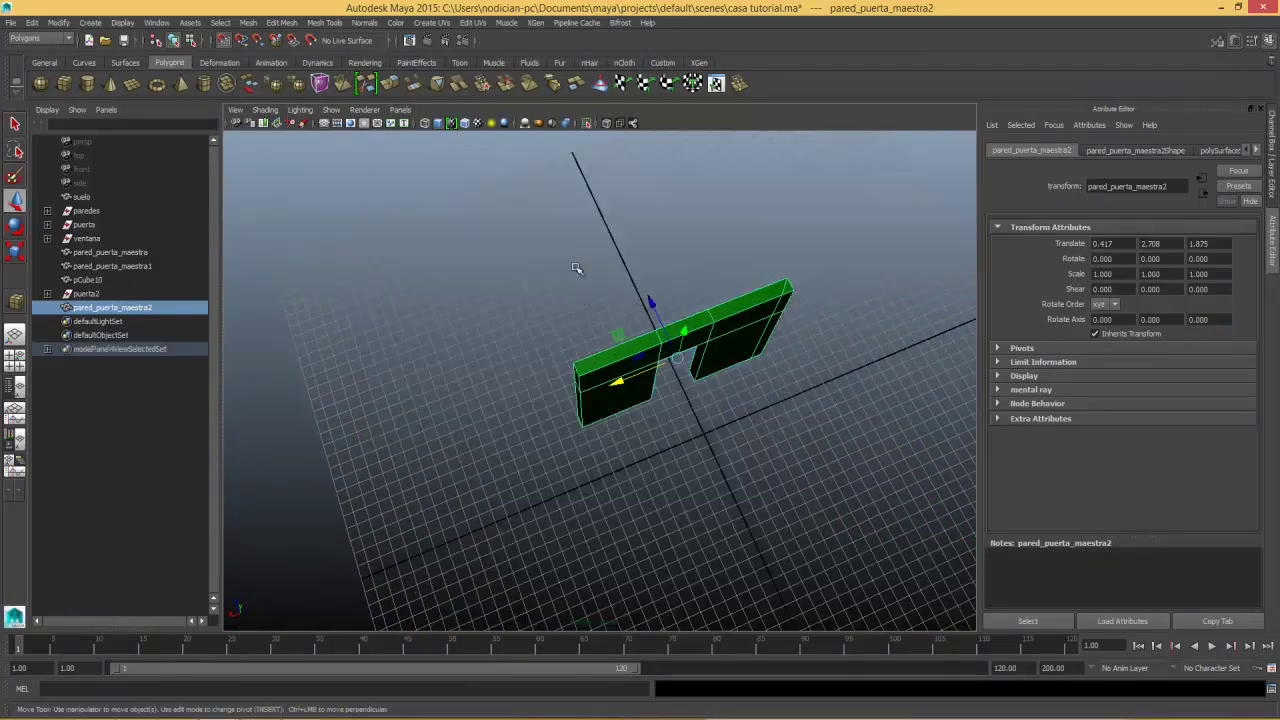
mouse_move(588, 393)
right_down()
mouse_move(628, 379)
mouse_move(591, 386)
right_up()
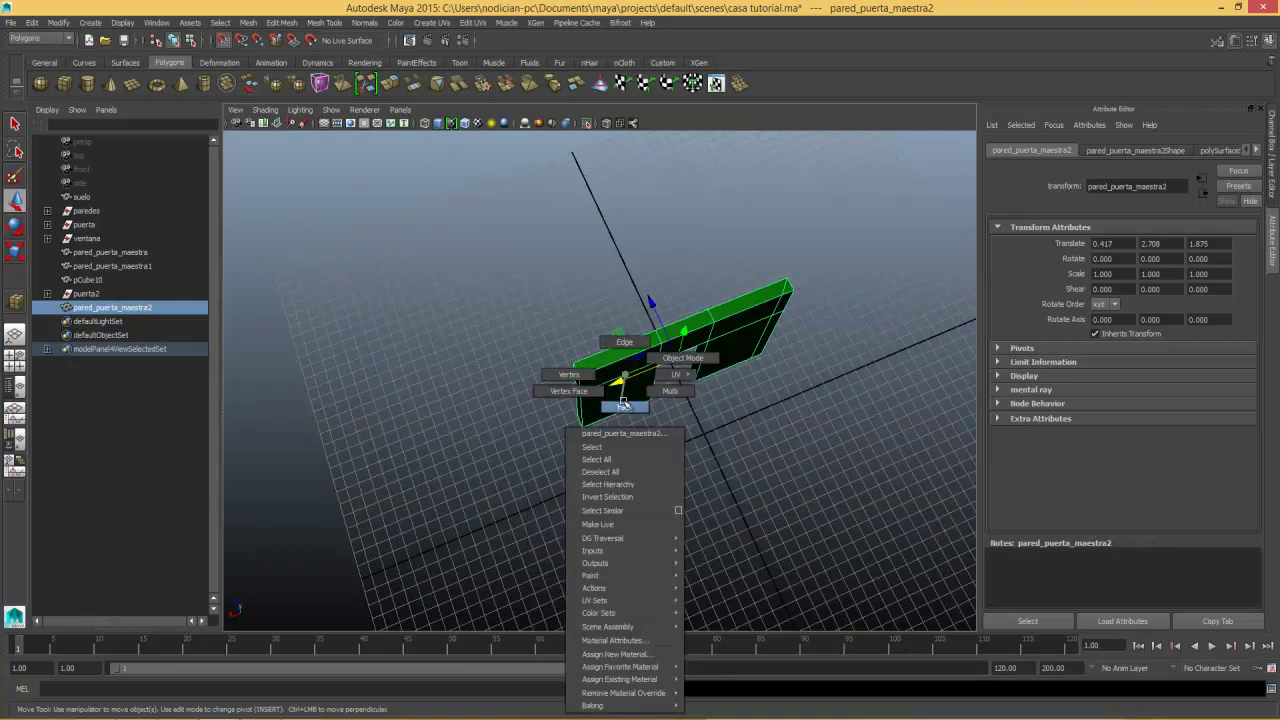
Push the door wall's end face out along X.
click(591, 386)
alt+drag(591, 386, 562, 418)
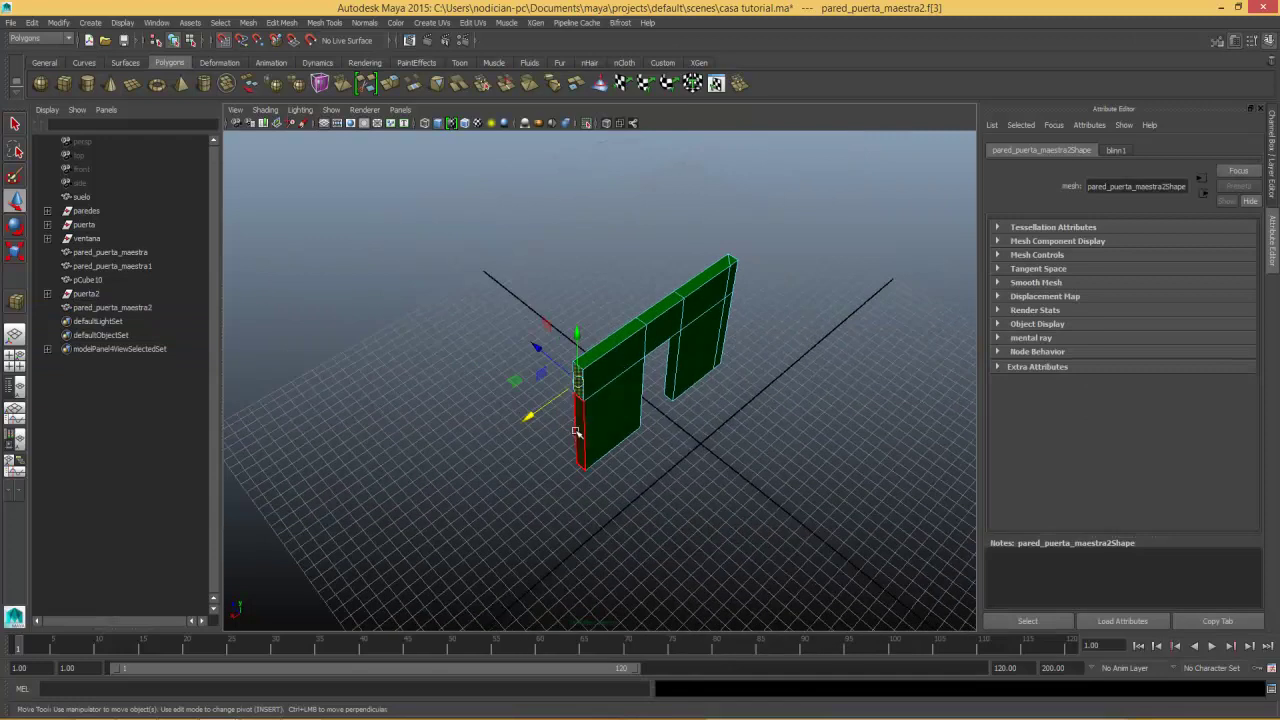
mouse_move(530, 457)
mouse_down()
mouse_move(588, 427)
mouse_move(549, 441)
mouse_up()
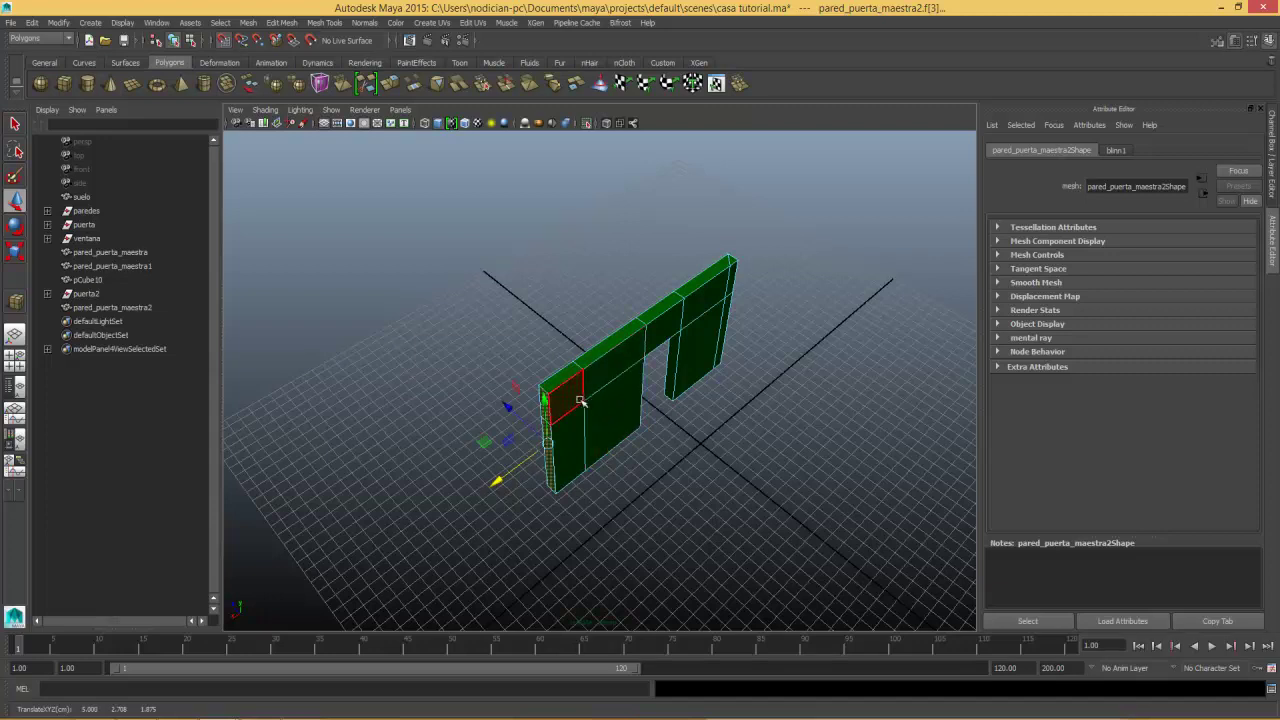
shift+click(588, 400)
Delete the extra left-end section of pared_puerta_maestra2.
click(543, 458)
key(Delete)
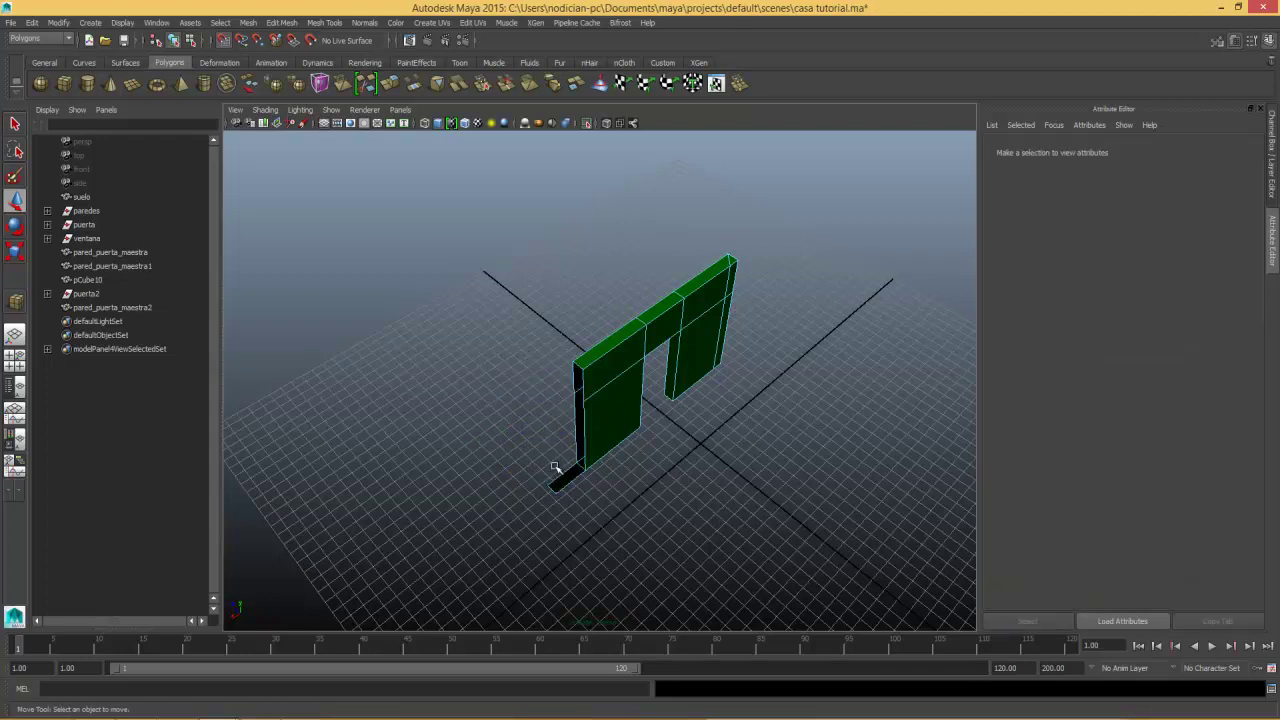
click(563, 466)
Select the vertical edge at the wall's front corner.
mouse_move(580, 424)
right_down()
mouse_move(559, 419)
mouse_move(577, 368)
right_up()
click(579, 368)
click(581, 466)
click(571, 388)
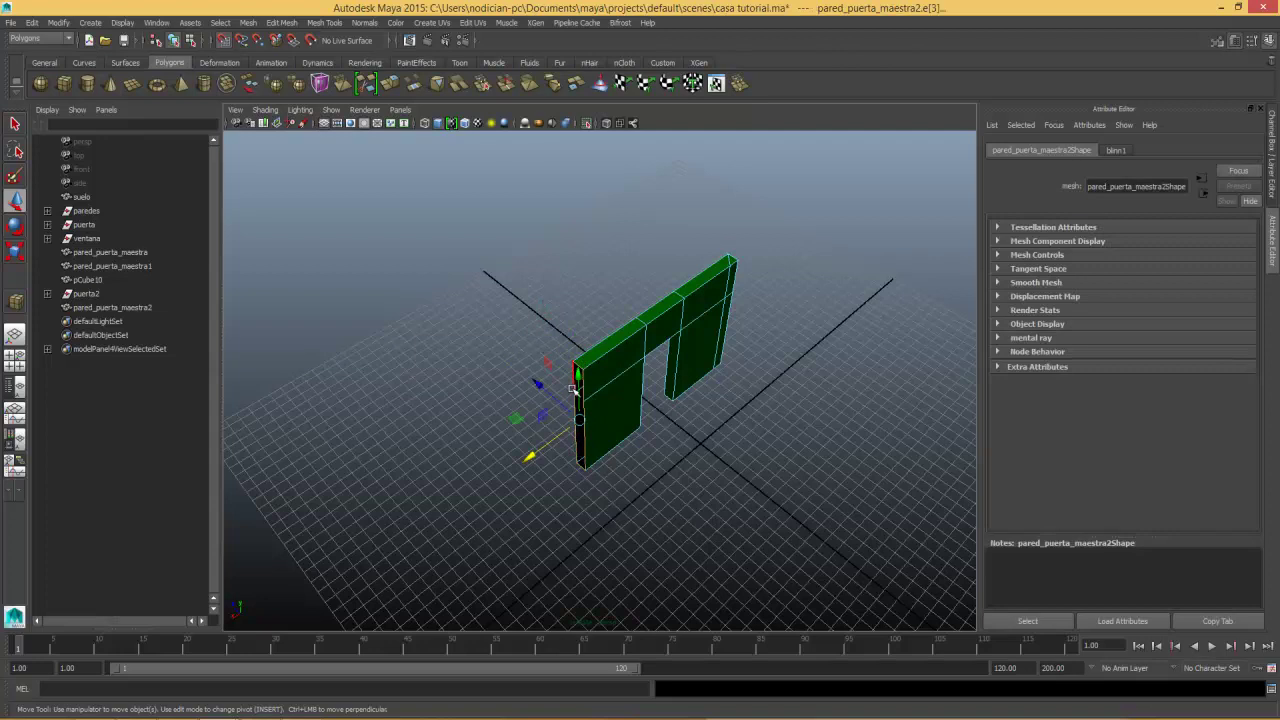
Bring back the whole house and move in close in front of the partition doorway.
click(607, 123)
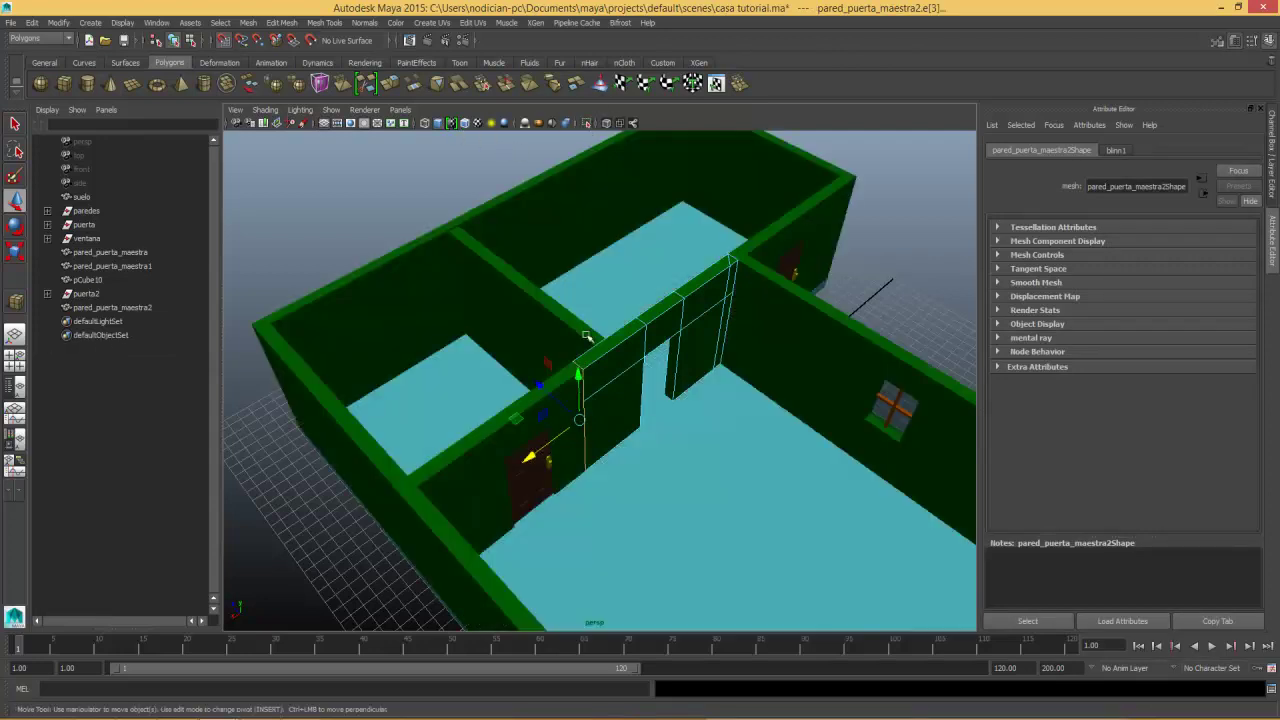
mouse_move(613, 388)
alt+mouse_down()
mouse_move(586, 406)
mouse_move(534, 408)
mouse_move(628, 368)
mouse_move(665, 368)
alt+mouse_up()
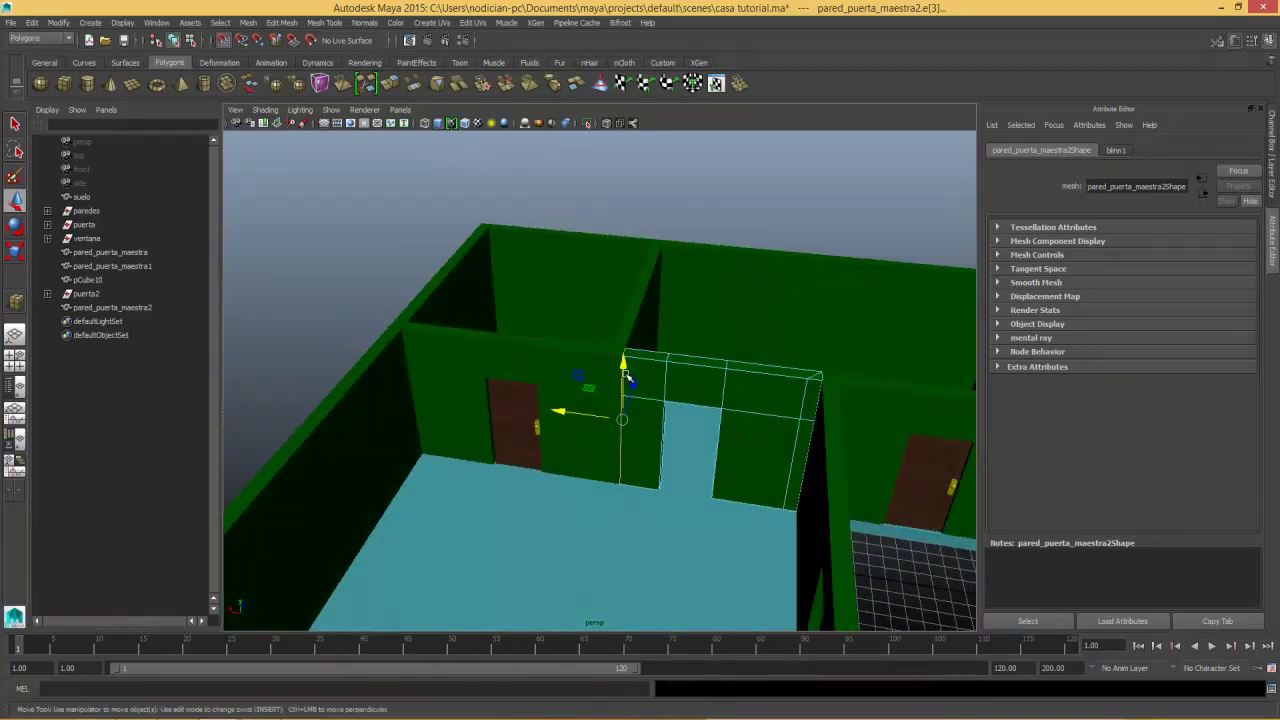
mouse_move(622, 390)
alt+mouse_down()
mouse_move(591, 363)
mouse_move(684, 421)
mouse_move(630, 440)
alt+mouse_up()
alt+right_drag(630, 440, 614, 449)
alt+drag(614, 449, 578, 452)
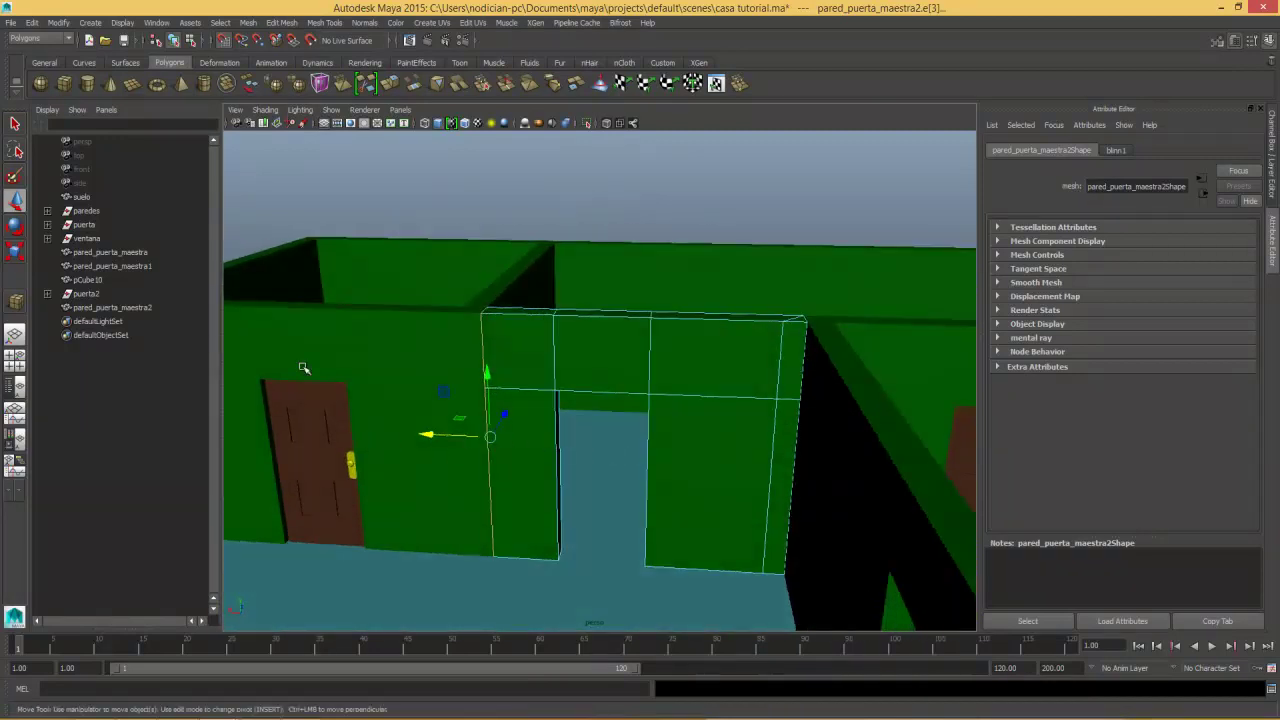
Duplicate puerta2 as puerta3 and fit it into the doorway at 6.926, 1.839, 0.979.
click(89, 296)
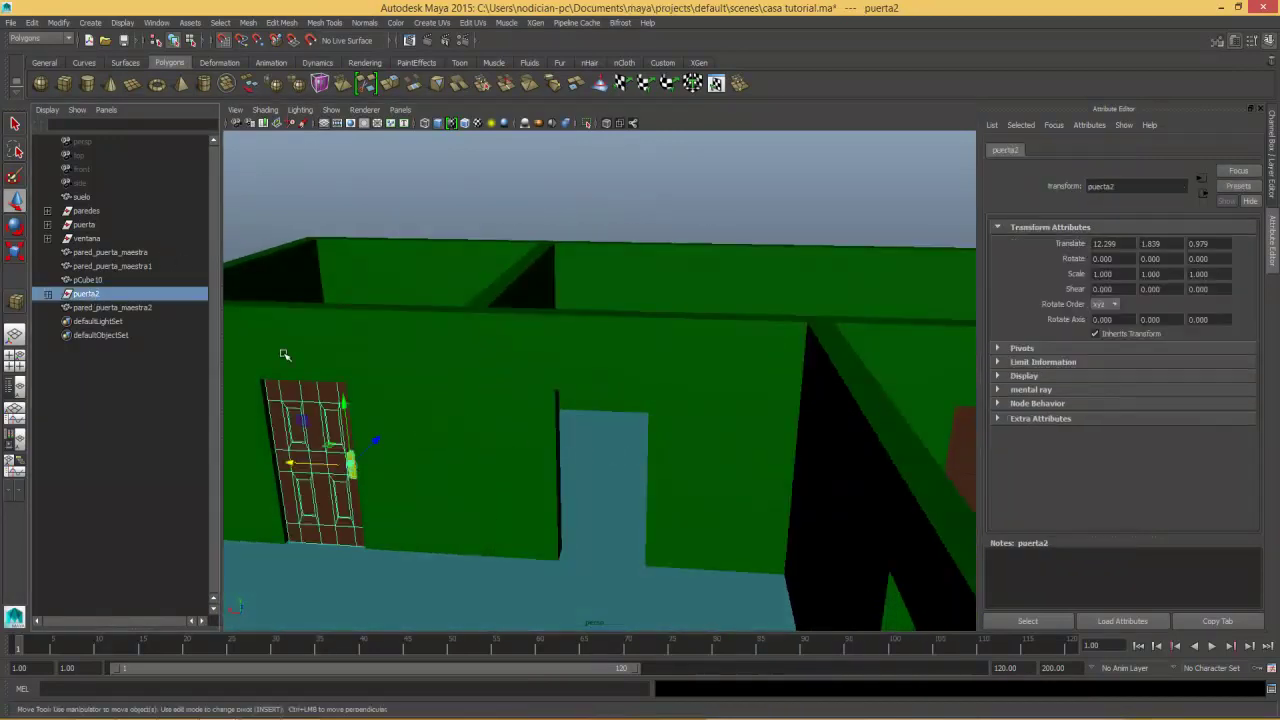
key(ctrl+d)
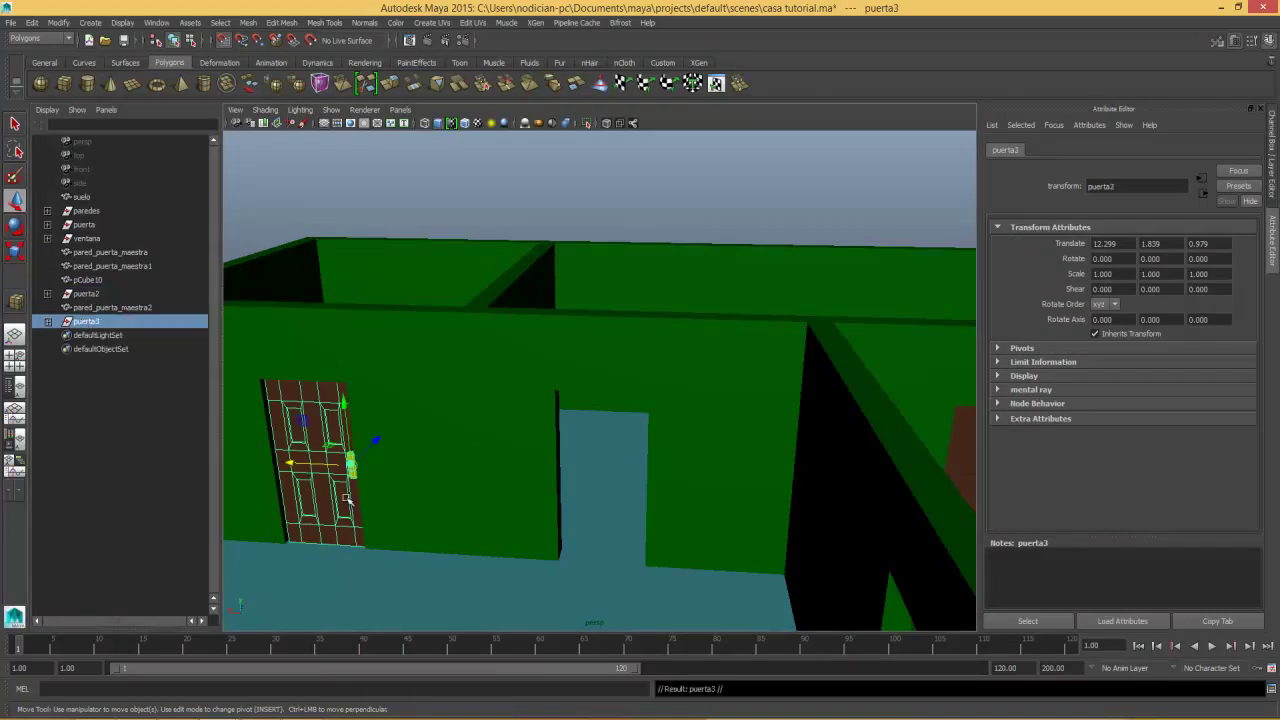
drag(296, 462, 611, 472)
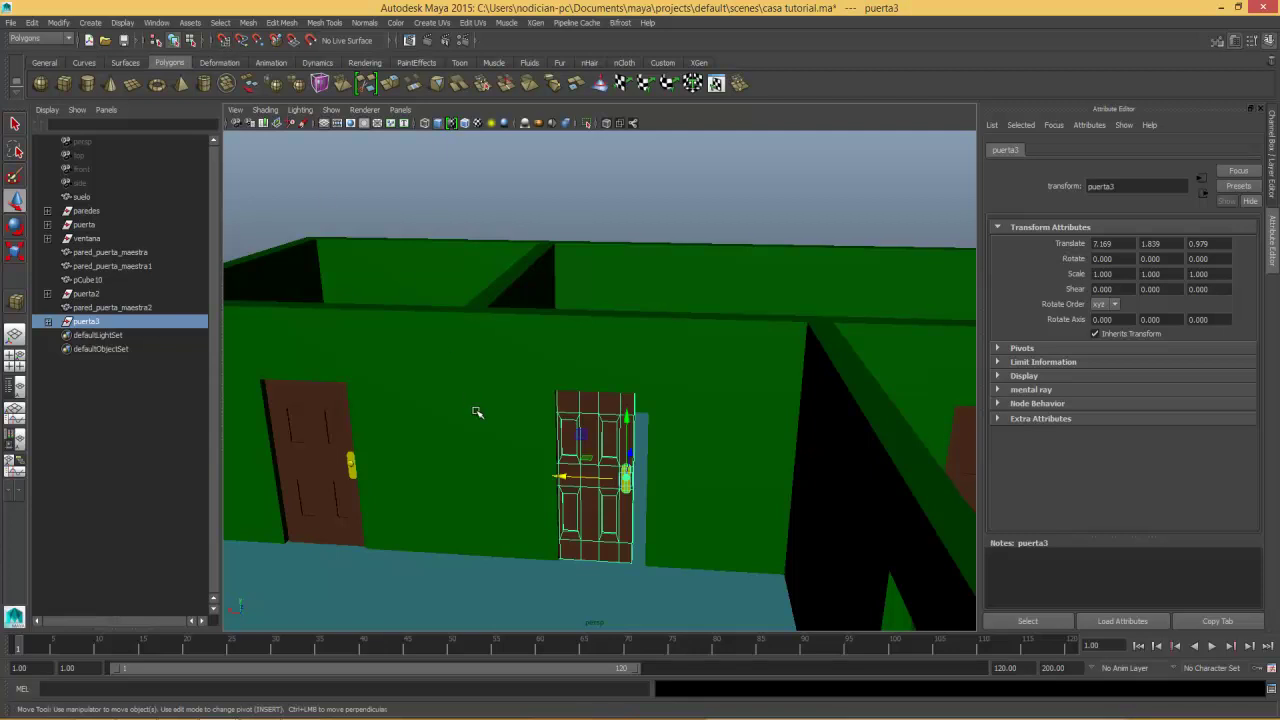
mouse_move(563, 480)
mouse_down()
mouse_move(673, 412)
mouse_move(586, 361)
mouse_up()
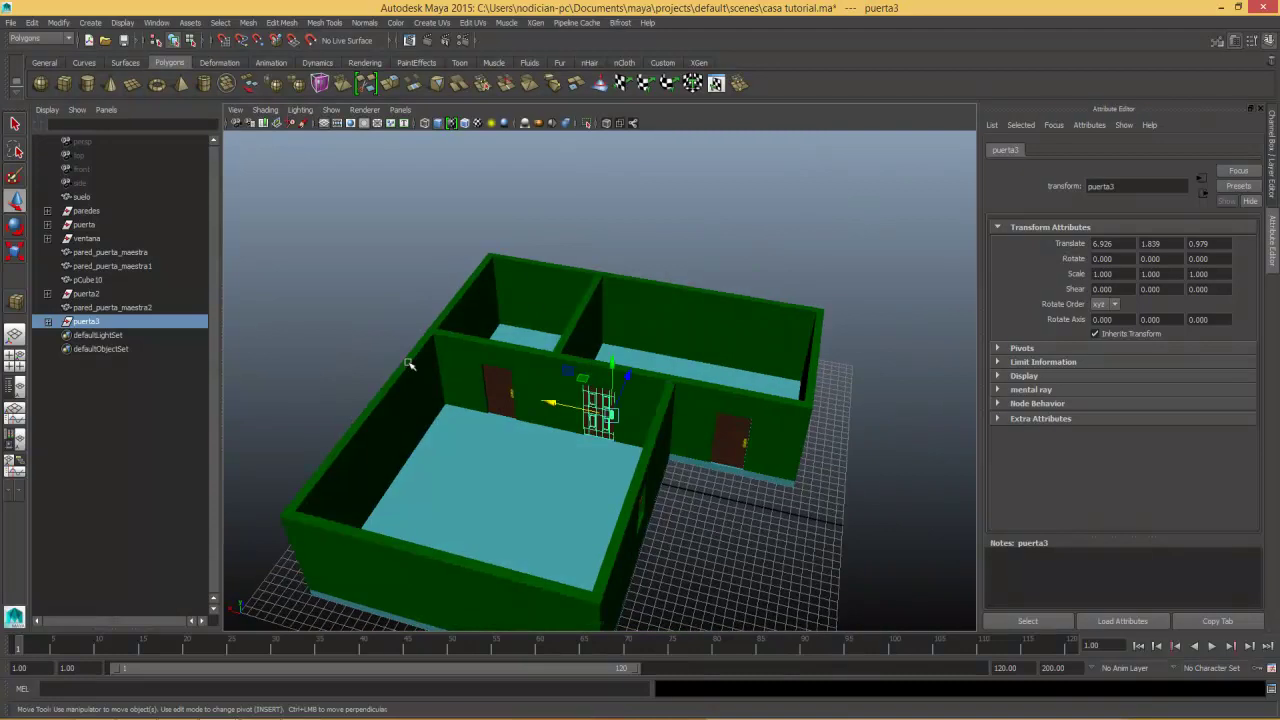
click(576, 330)
mouse_move(576, 330)
alt+mouse_down()
mouse_move(600, 334)
mouse_move(578, 336)
alt+mouse_up()
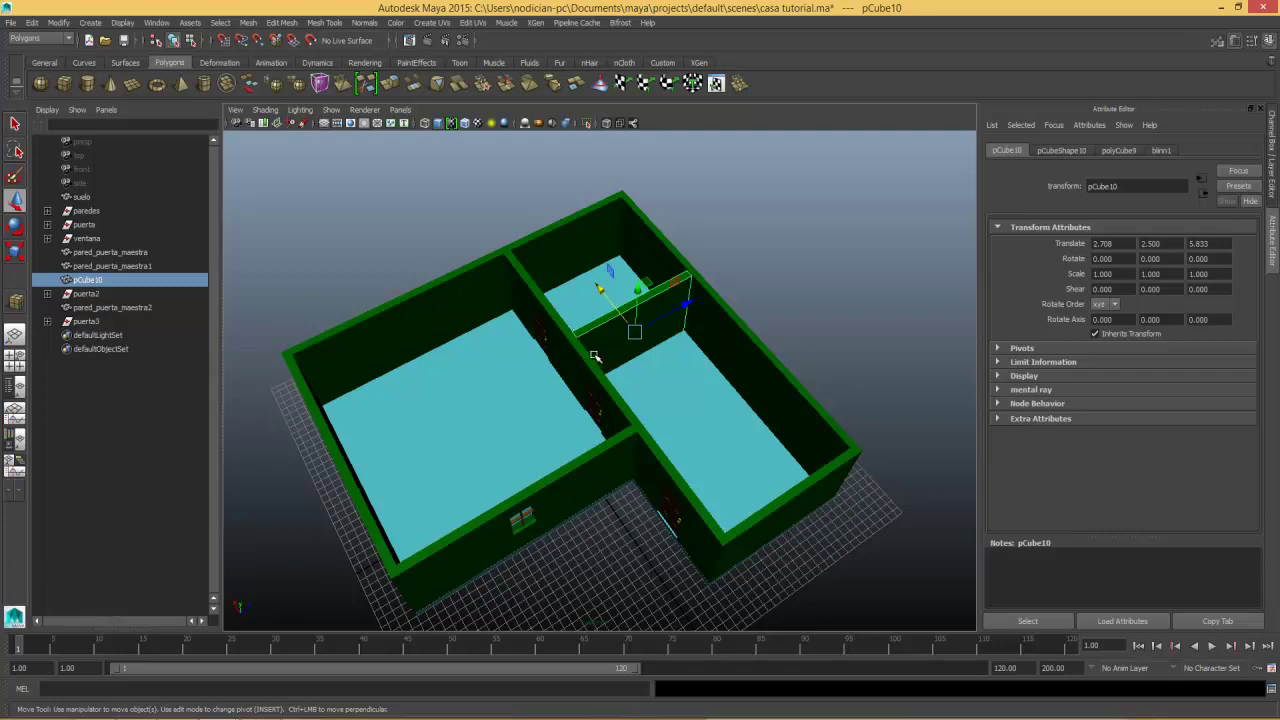
Duplicate pCube10 as pCube11 and snap it to the grid inside the left room.
key(ctrl+d)
mouse_move(686, 303)
mouse_down()
mouse_move(493, 389)
mouse_move(510, 392)
mouse_up()
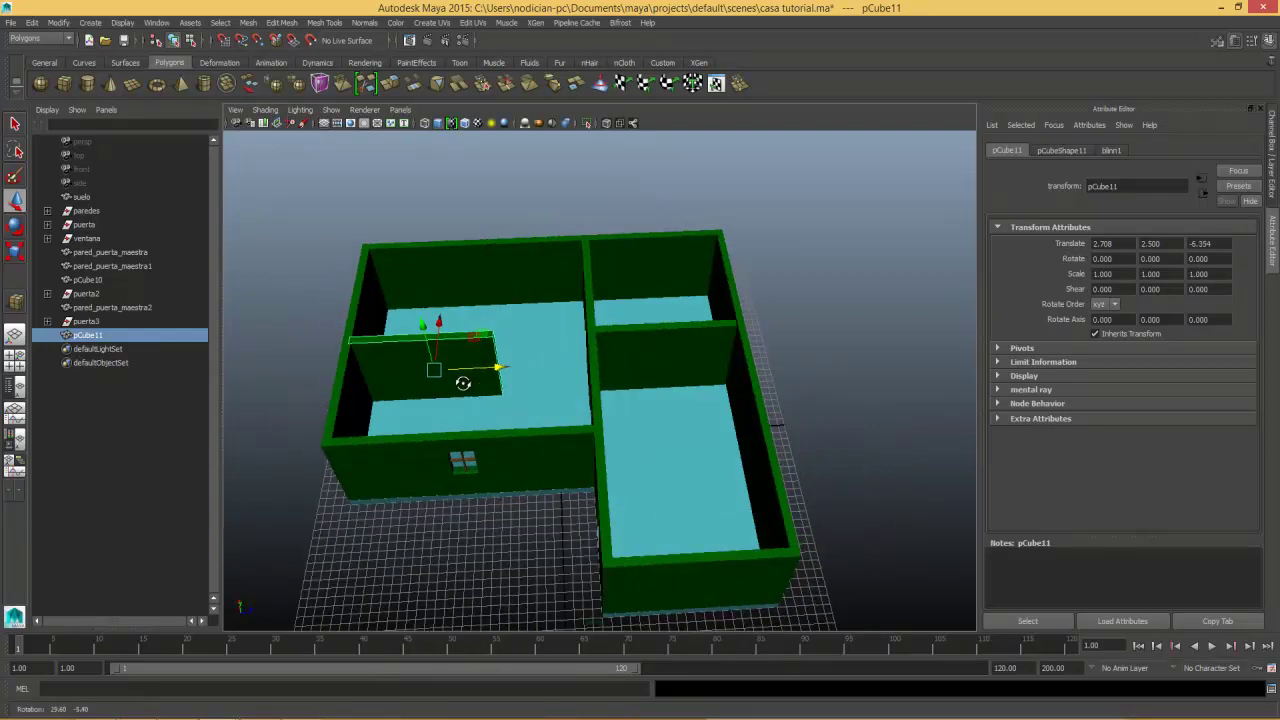
click(221, 42)
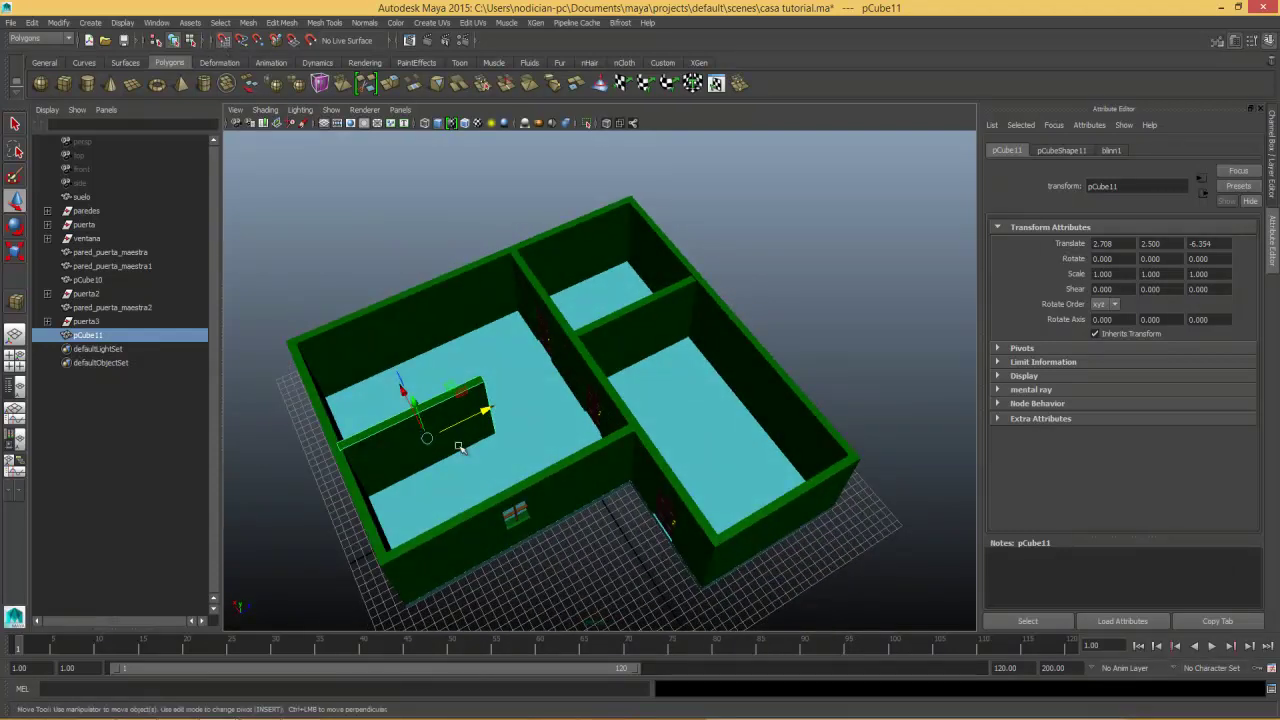
drag(486, 413, 428, 430)
mouse_move(410, 385)
alt+mouse_down()
mouse_move(337, 400)
mouse_move(352, 398)
alt+mouse_up()
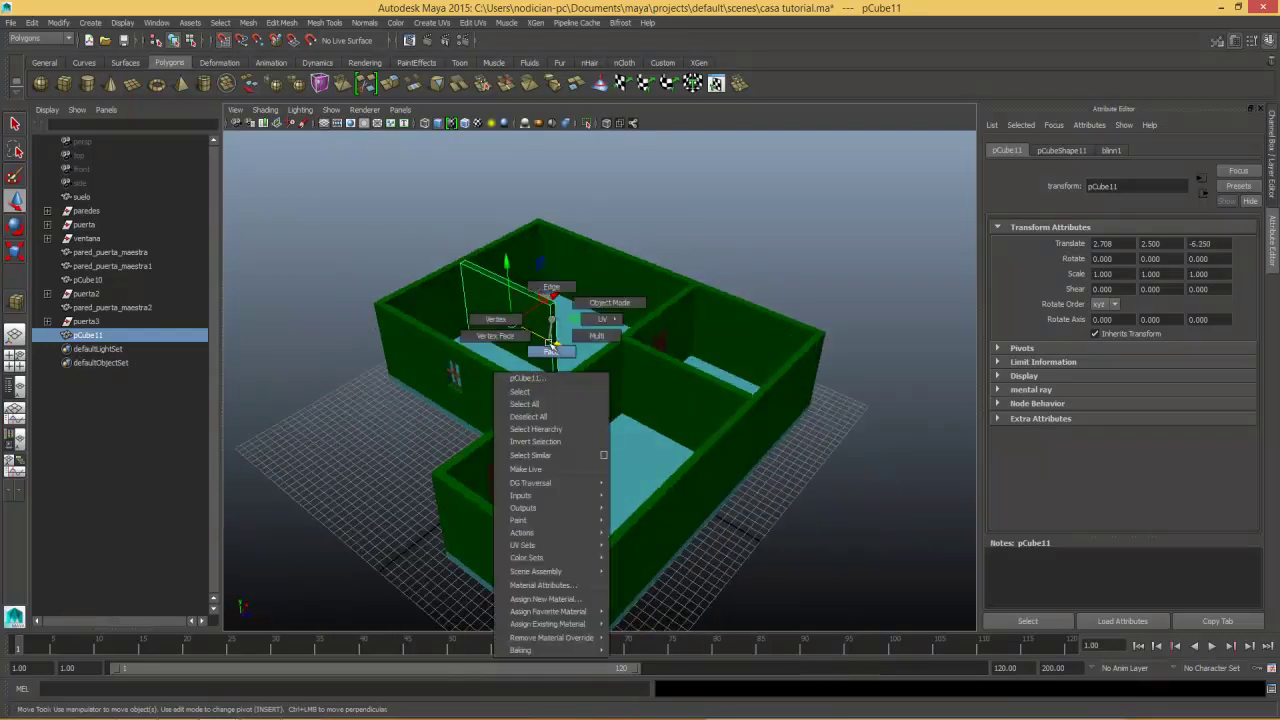
Select pCube11's end face, then pick the door wall pared_puerta_maestra2.
right_drag(551, 320, 552, 350)
click(540, 340)
mouse_move(540, 340)
alt+mouse_down()
mouse_move(601, 381)
mouse_move(607, 357)
mouse_move(741, 338)
mouse_move(531, 402)
mouse_move(600, 427)
alt+mouse_up()
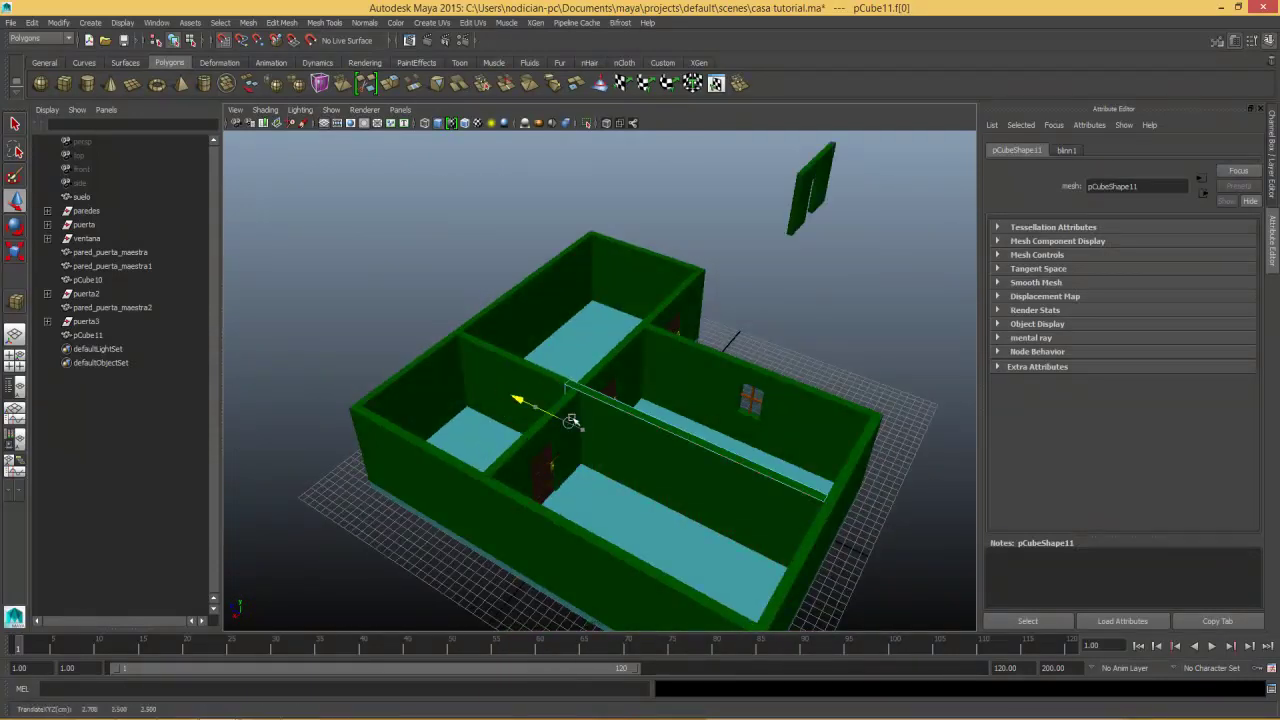
click(620, 369)
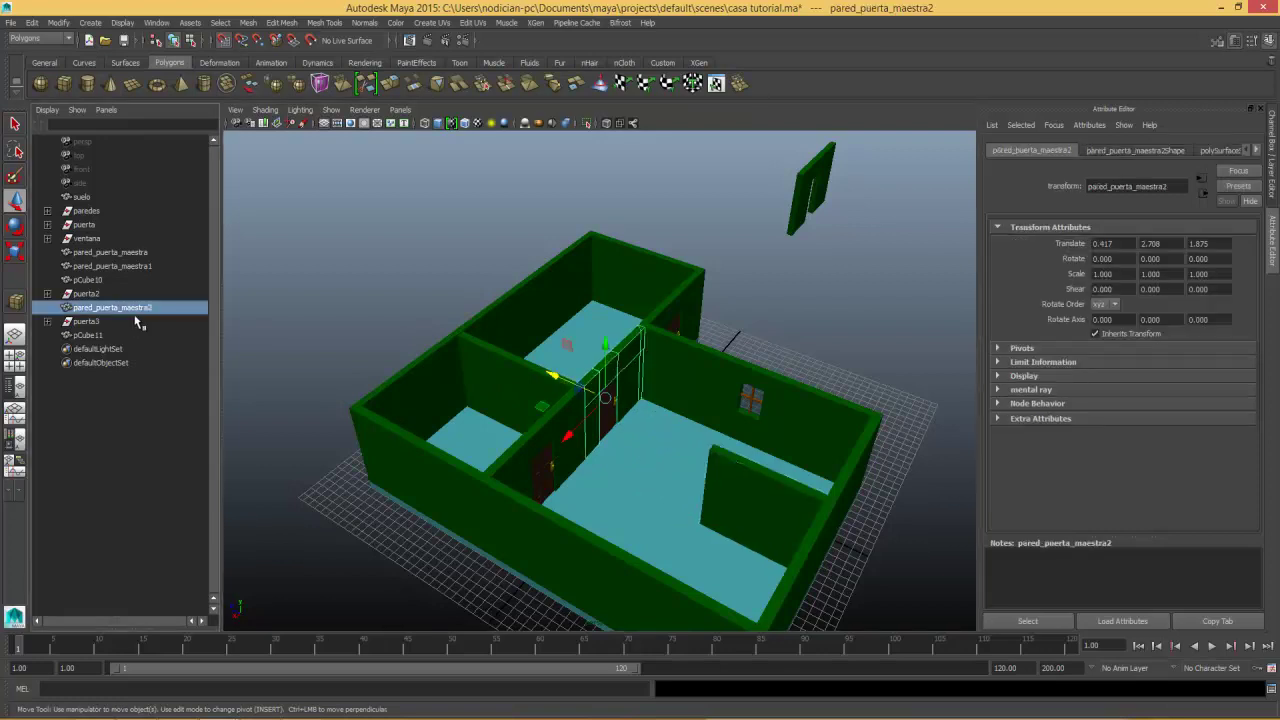
Duplicate the door wall as pared_puerta_maestra3, move it to Z -2.083, rotate -90° in Y.
key(ctrl+d)
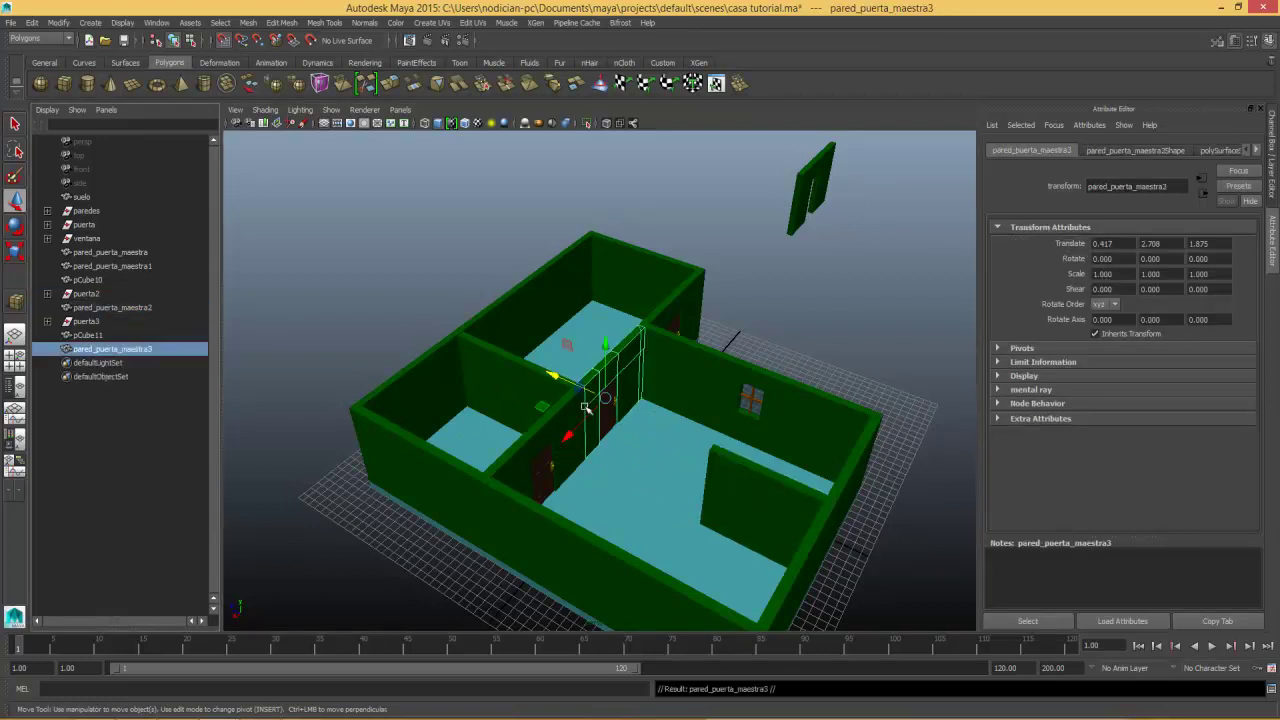
drag(557, 374, 664, 454)
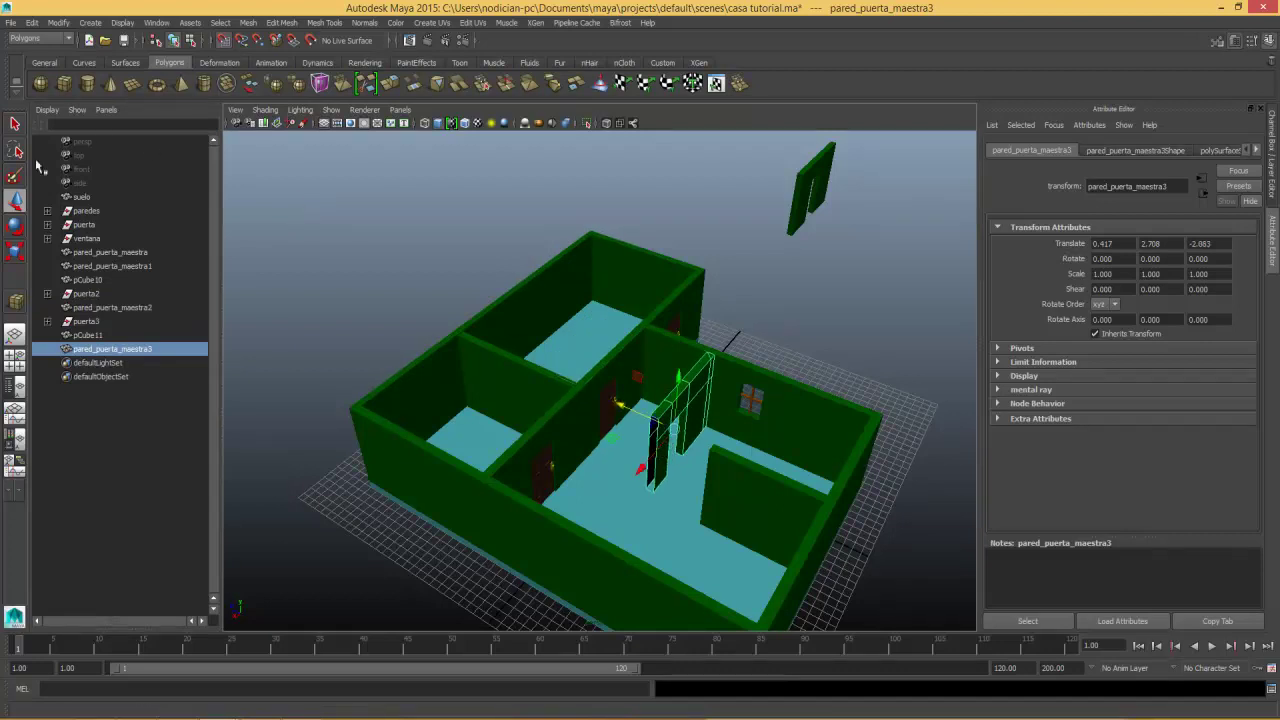
click(15, 228)
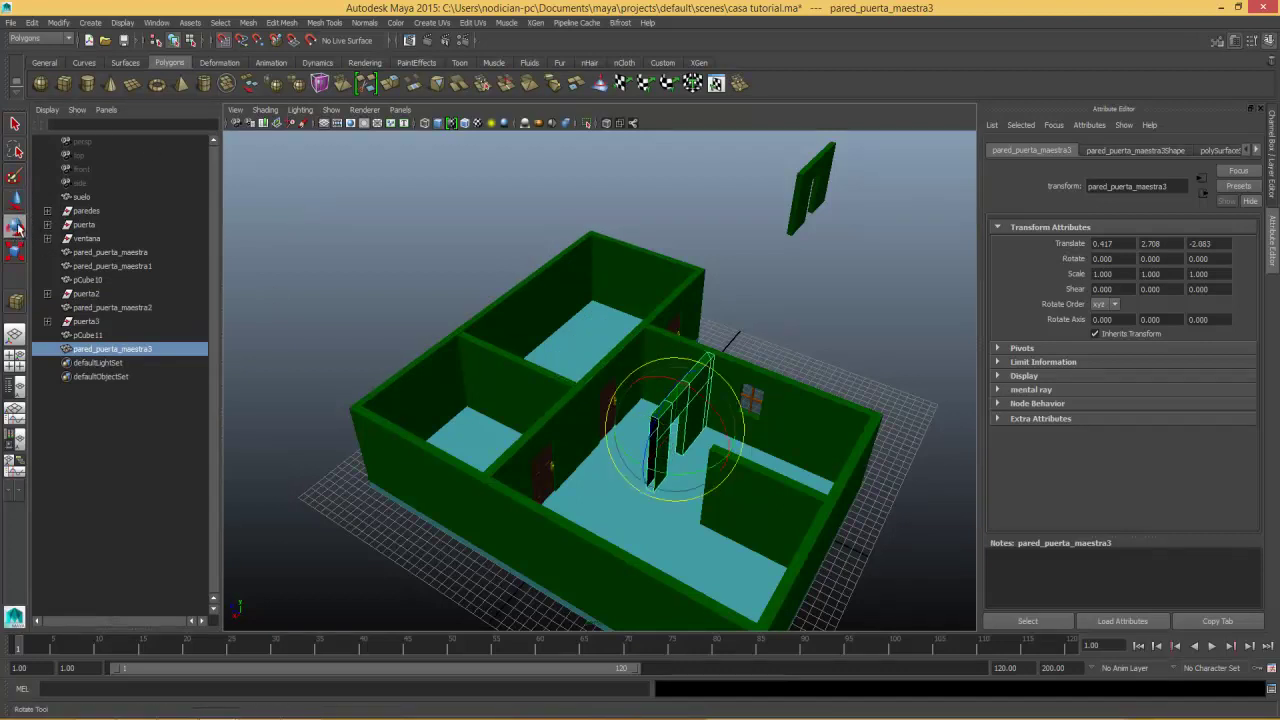
double_click(15, 228)
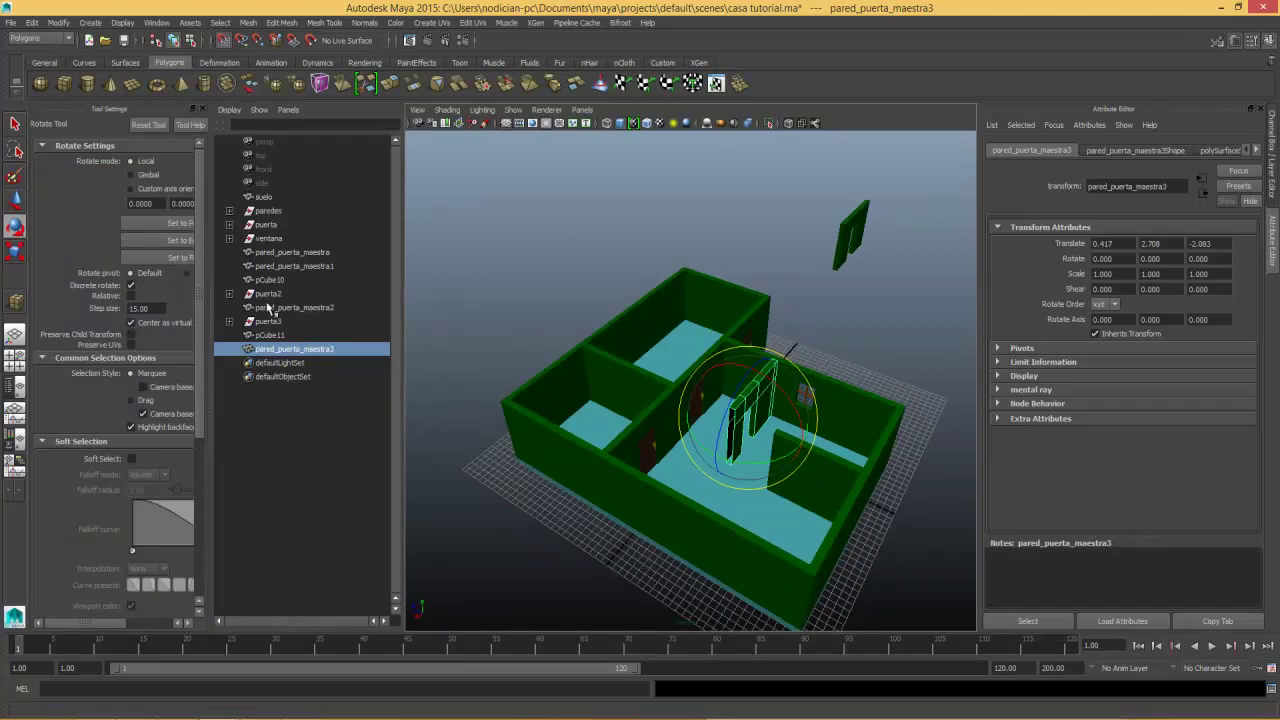
alt+drag(851, 376, 684, 398)
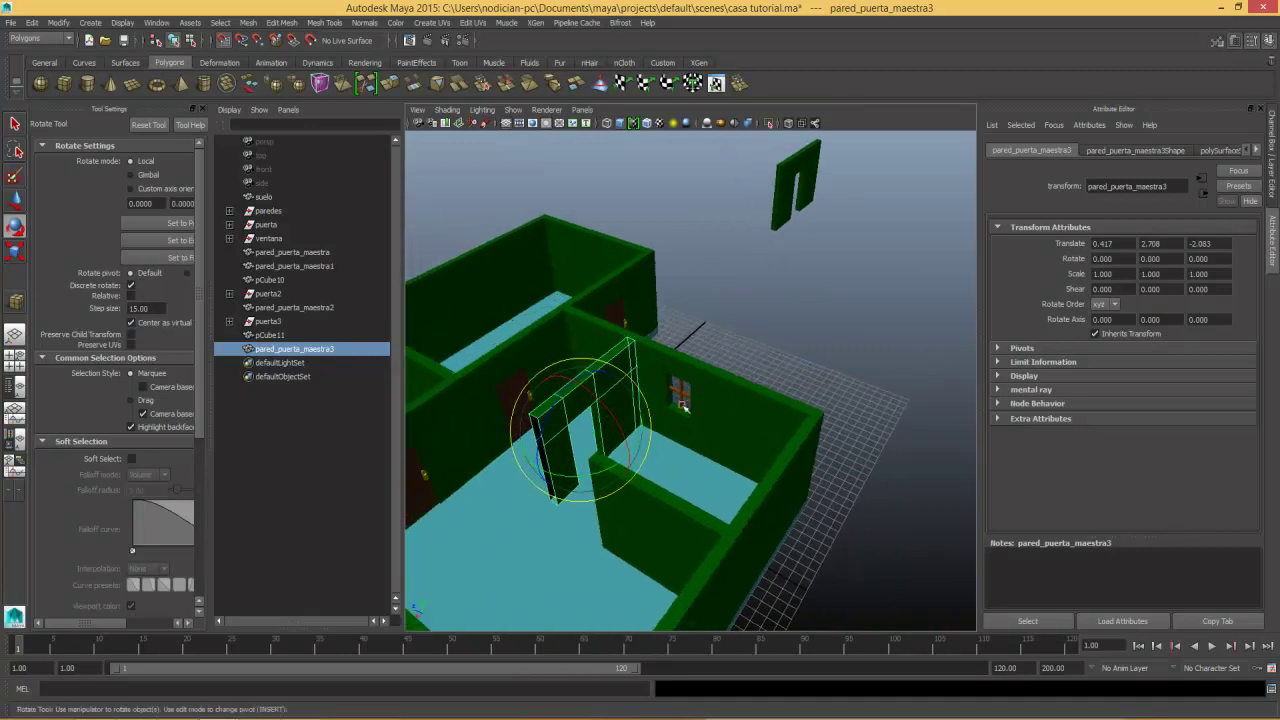
mouse_move(620, 462)
mouse_down()
mouse_move(527, 466)
mouse_move(670, 378)
mouse_up()
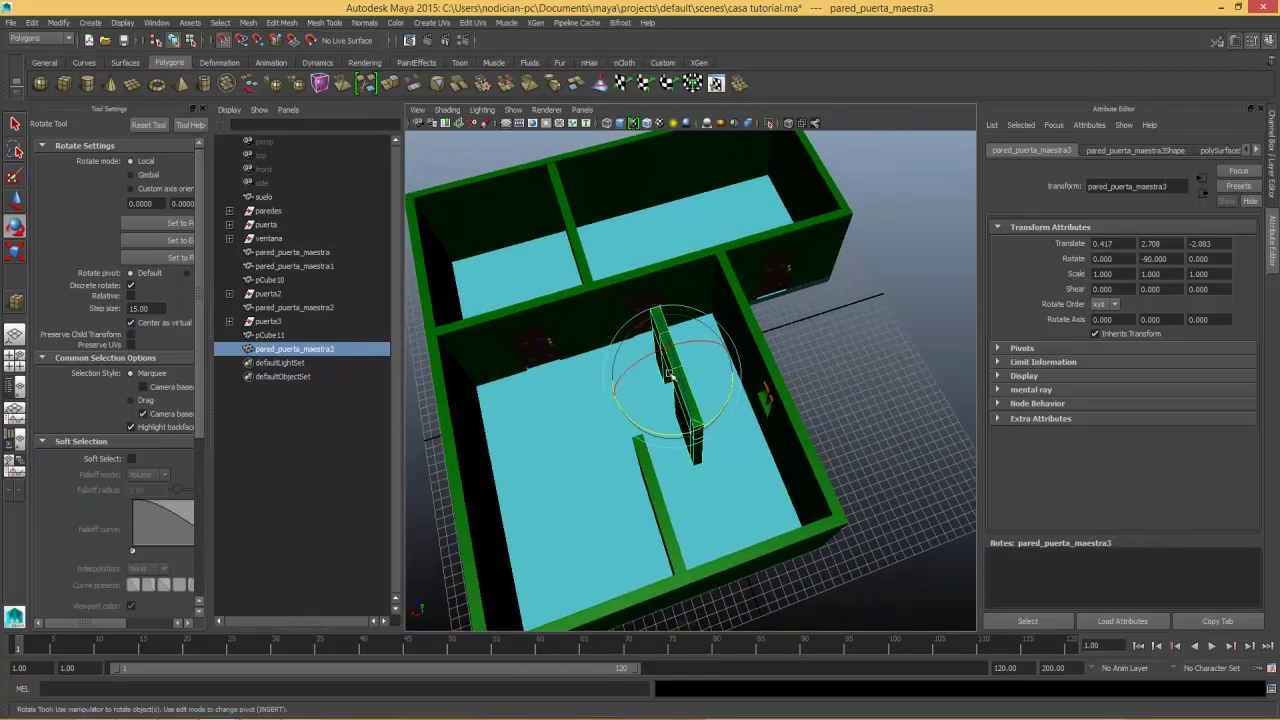
Slide pared_puerta_maestra3 along X to 2.5 across the large room.
key(w)
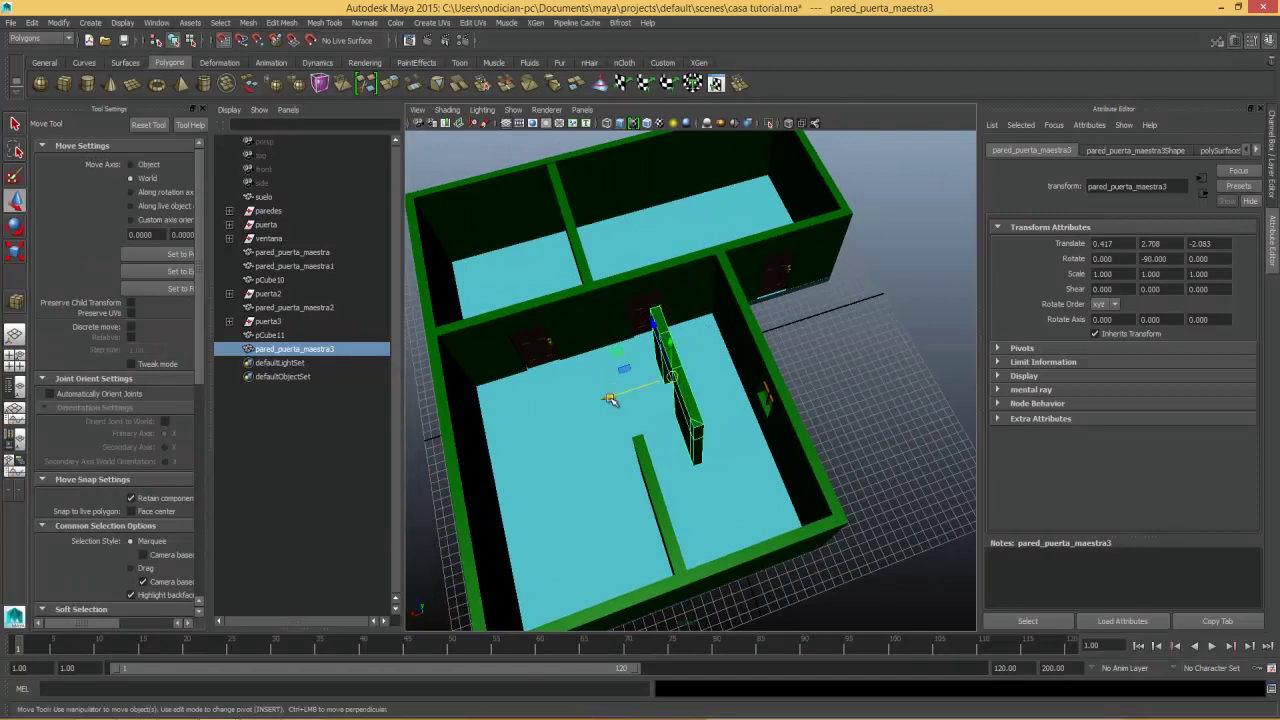
drag(609, 394, 548, 414)
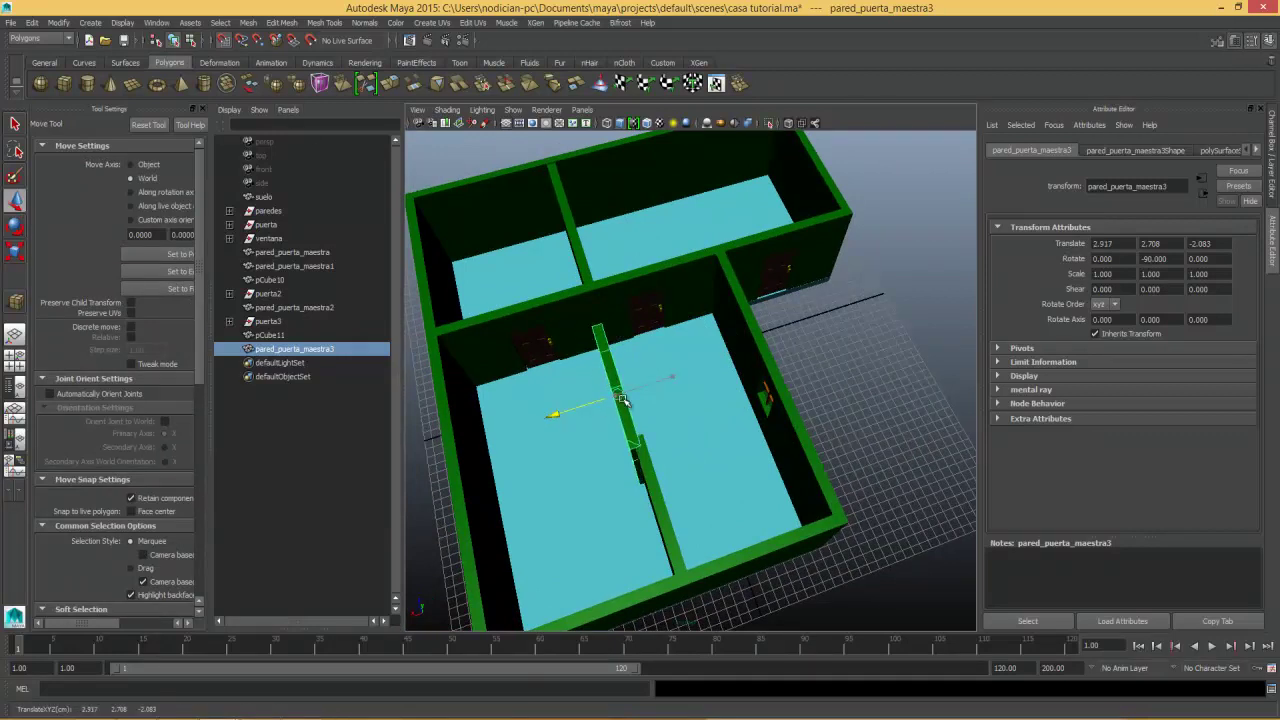
mouse_move(622, 400)
alt+mouse_down()
mouse_move(614, 470)
mouse_move(576, 492)
alt+mouse_up()
mouse_move(608, 425)
alt+mouse_down()
mouse_move(640, 490)
mouse_move(634, 438)
alt+mouse_up()
alt+drag(771, 363, 737, 403)
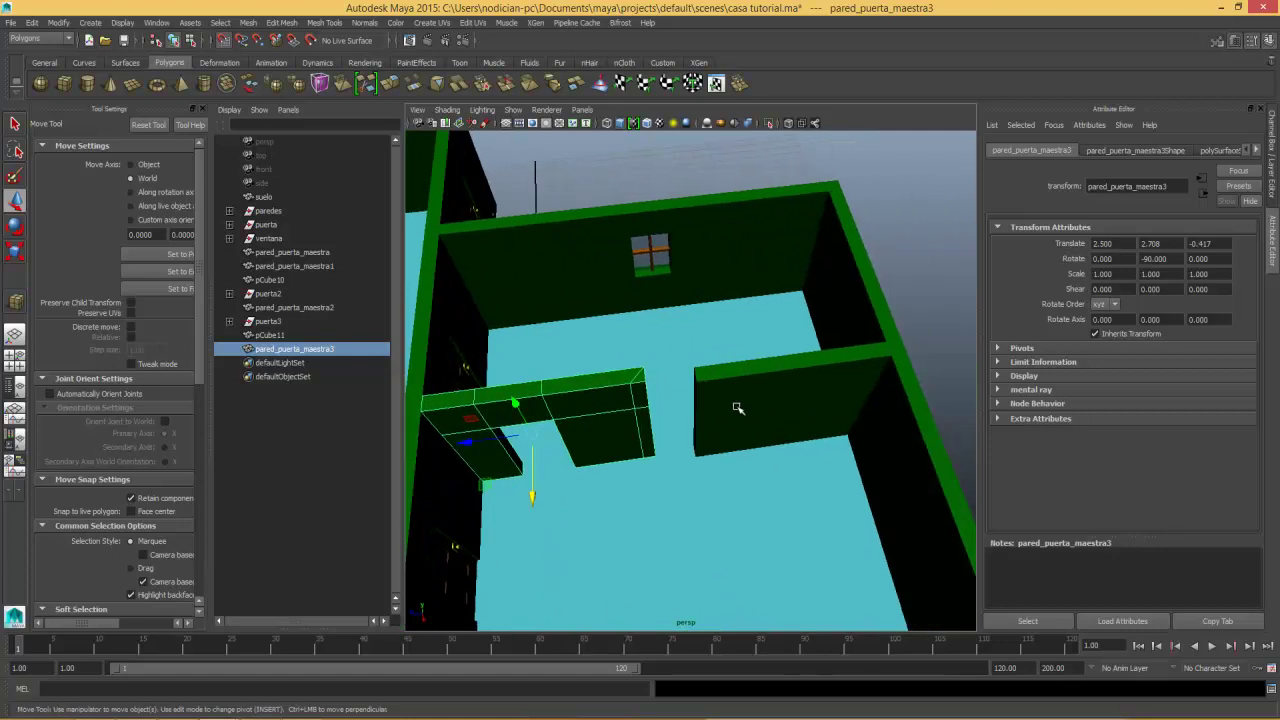
Drag pCube11's end face along Z until it meets the door wall.
click(735, 408)
mouse_move(750, 480)
mouse_down()
mouse_move(760, 523)
mouse_move(737, 423)
mouse_move(652, 425)
mouse_move(609, 443)
mouse_move(634, 449)
mouse_move(739, 410)
mouse_move(703, 376)
mouse_up()
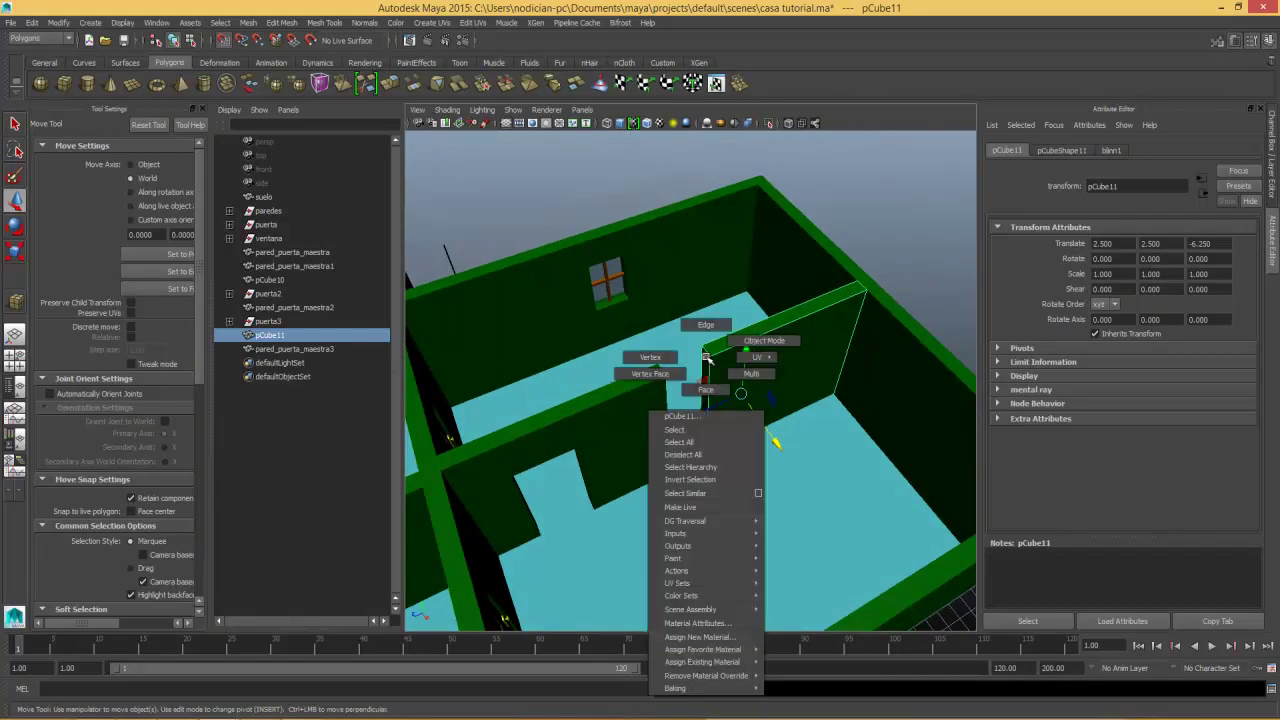
right_drag(706, 358, 707, 390)
mouse_move(650, 446)
mouse_down()
mouse_move(635, 445)
mouse_move(677, 429)
mouse_move(470, 400)
mouse_up()
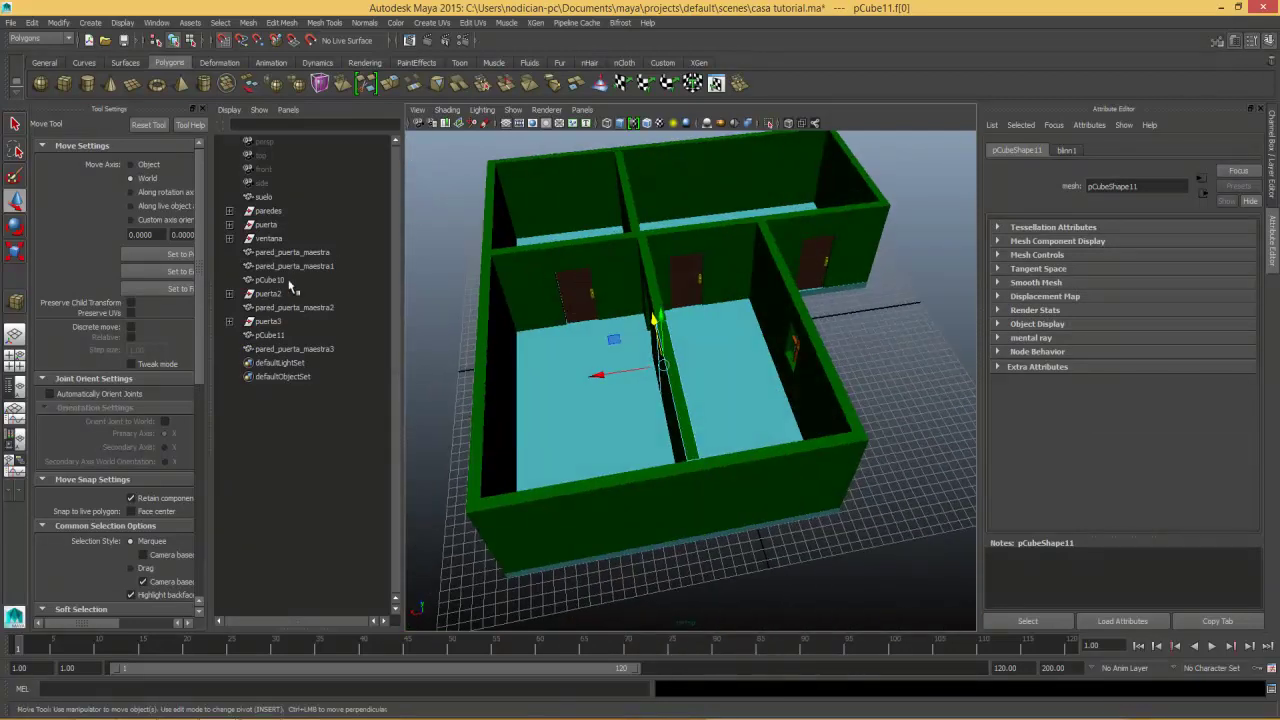
Duplicate puerta3 as puerta4 and rotate it -90° about Y.
click(285, 293)
click(278, 322)
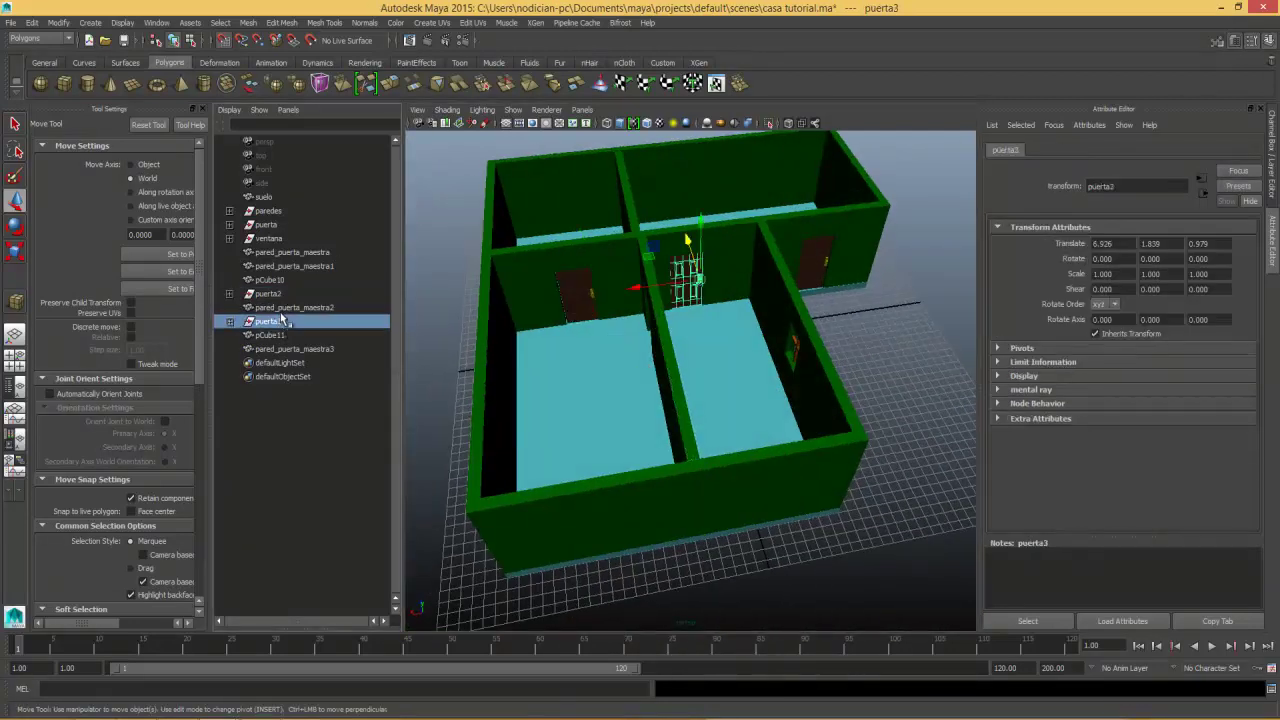
key(ctrl+d)
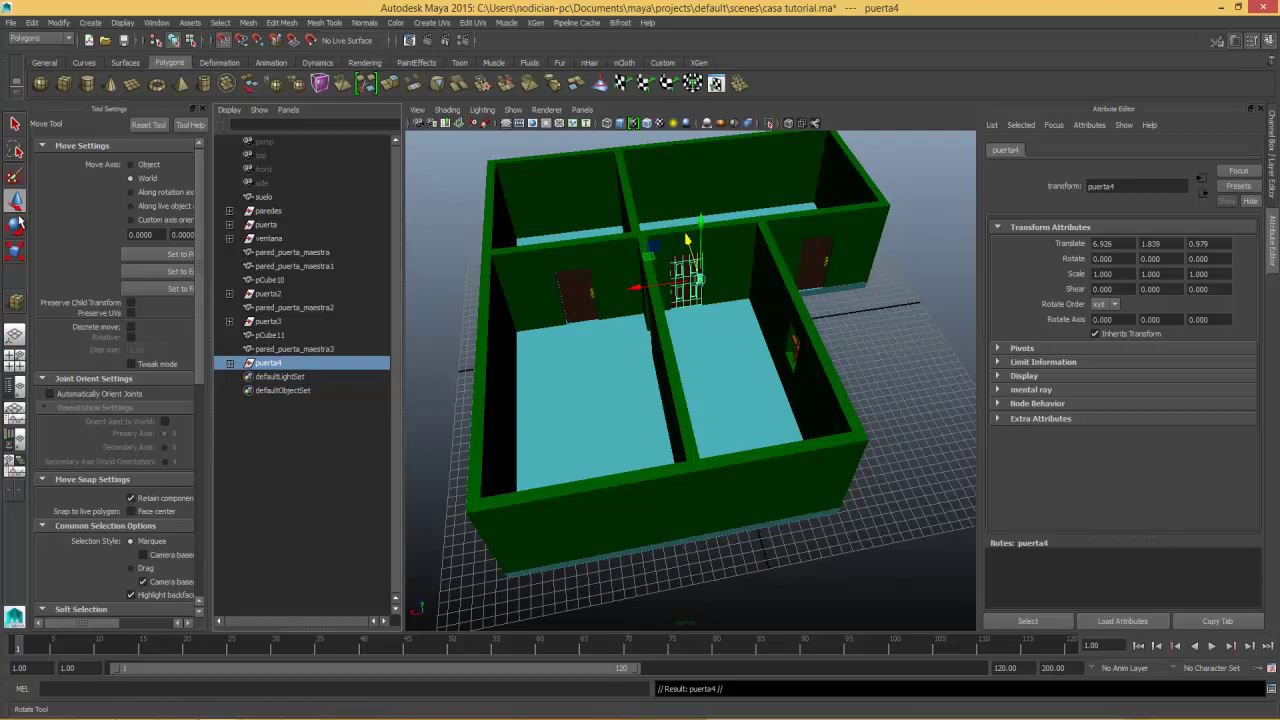
click(16, 225)
drag(700, 326, 618, 300)
Move puerta4 into the interior wall at 9.926, 1.839, -1.780, checking from several angles.
mouse_move(785, 307)
alt+mouse_down()
mouse_move(648, 257)
mouse_move(503, 320)
mouse_move(540, 342)
alt+mouse_up()
key(w)
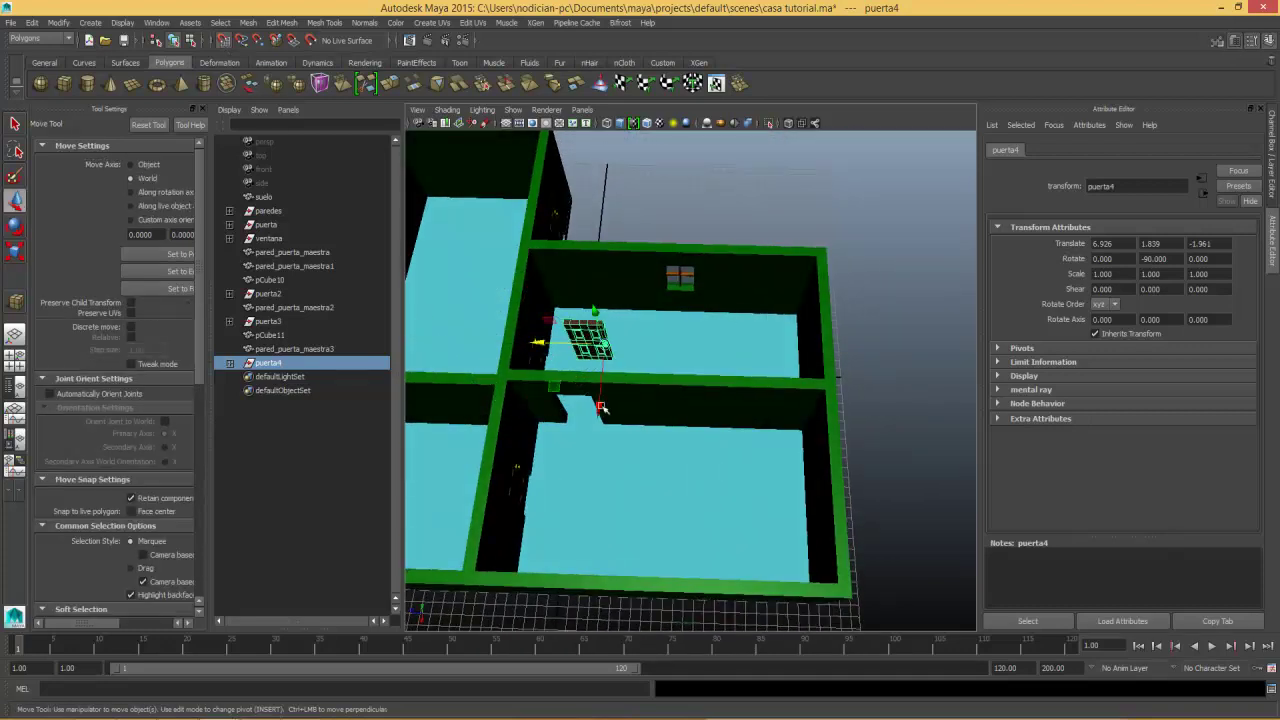
mouse_move(601, 350)
mouse_down()
mouse_move(600, 425)
mouse_move(610, 330)
mouse_up()
alt+right_drag(610, 330, 666, 449)
mouse_move(666, 449)
alt+mouse_down()
mouse_move(651, 500)
mouse_move(655, 427)
mouse_move(520, 440)
alt+mouse_up()
scroll(520, 440, down, 5)
mouse_move(636, 354)
alt+mouse_down()
mouse_move(766, 420)
mouse_move(691, 366)
mouse_move(685, 388)
mouse_move(697, 392)
alt+mouse_up()
mouse_move(790, 261)
alt+mouse_down()
mouse_move(677, 254)
mouse_move(801, 376)
alt+mouse_up()
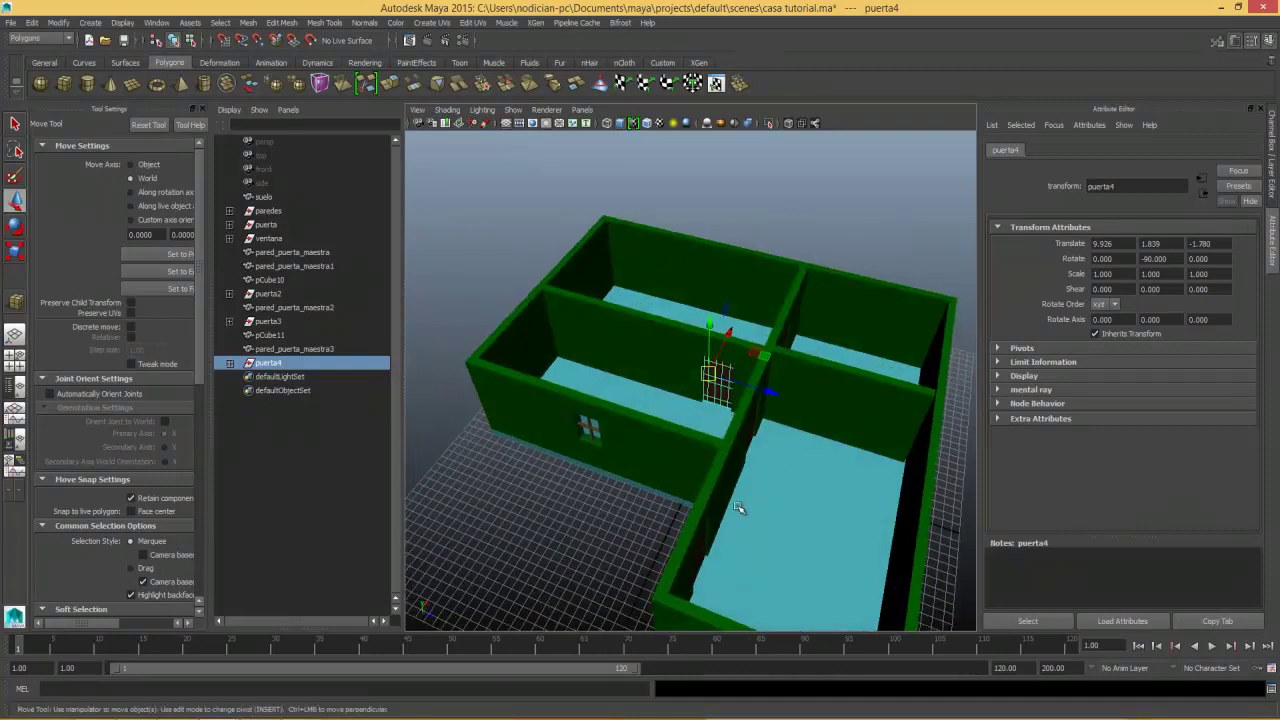
alt+drag(744, 492, 716, 486)
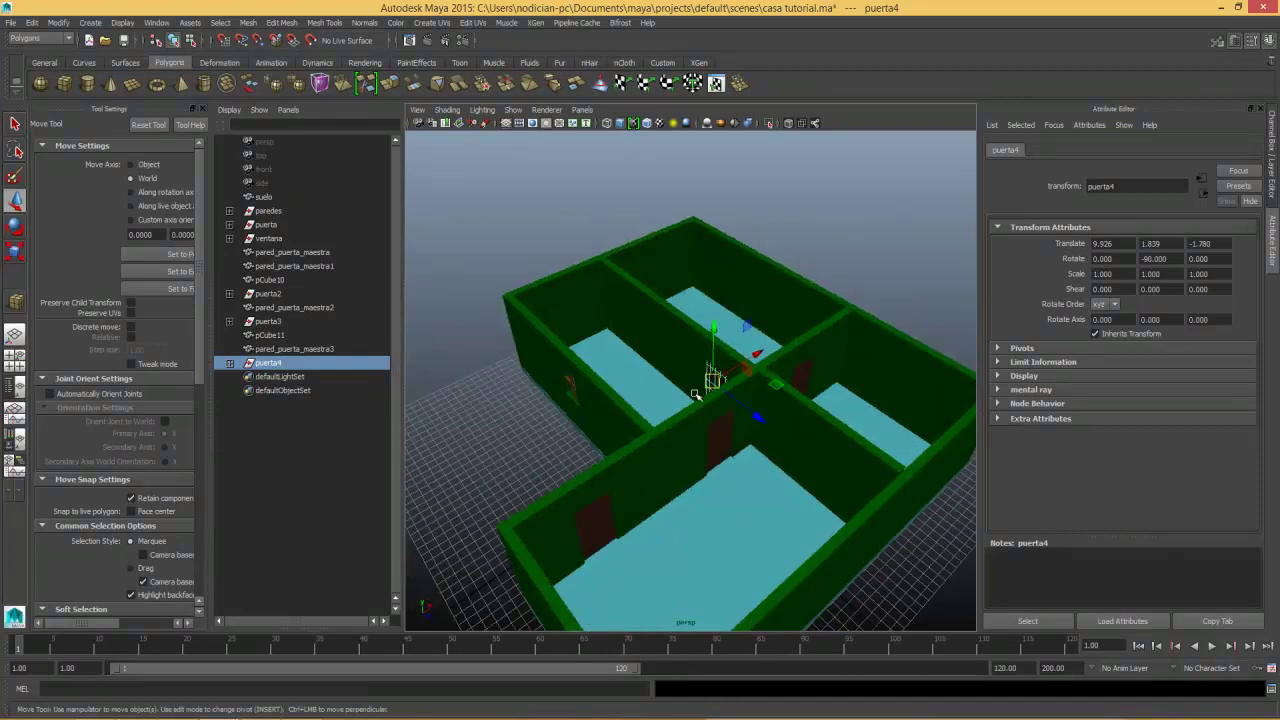
mouse_move(758, 354)
alt+mouse_down()
mouse_move(886, 400)
mouse_move(866, 403)
mouse_move(963, 391)
mouse_move(698, 399)
mouse_move(623, 349)
mouse_move(645, 305)
alt+mouse_up()
mouse_move(645, 305)
alt+right_down()
mouse_move(749, 451)
mouse_move(688, 416)
alt+right_up()
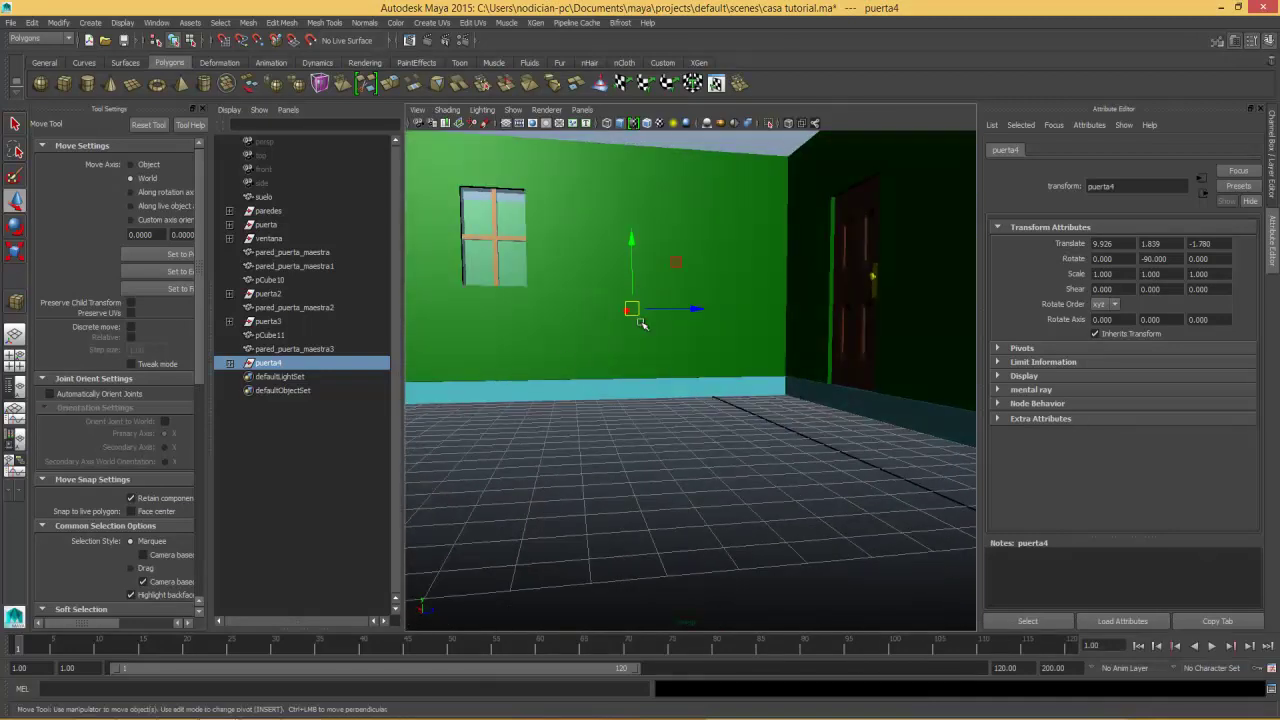
Hide the side panels, switch to the four-view layout and make the side view X-ray.
key(space)
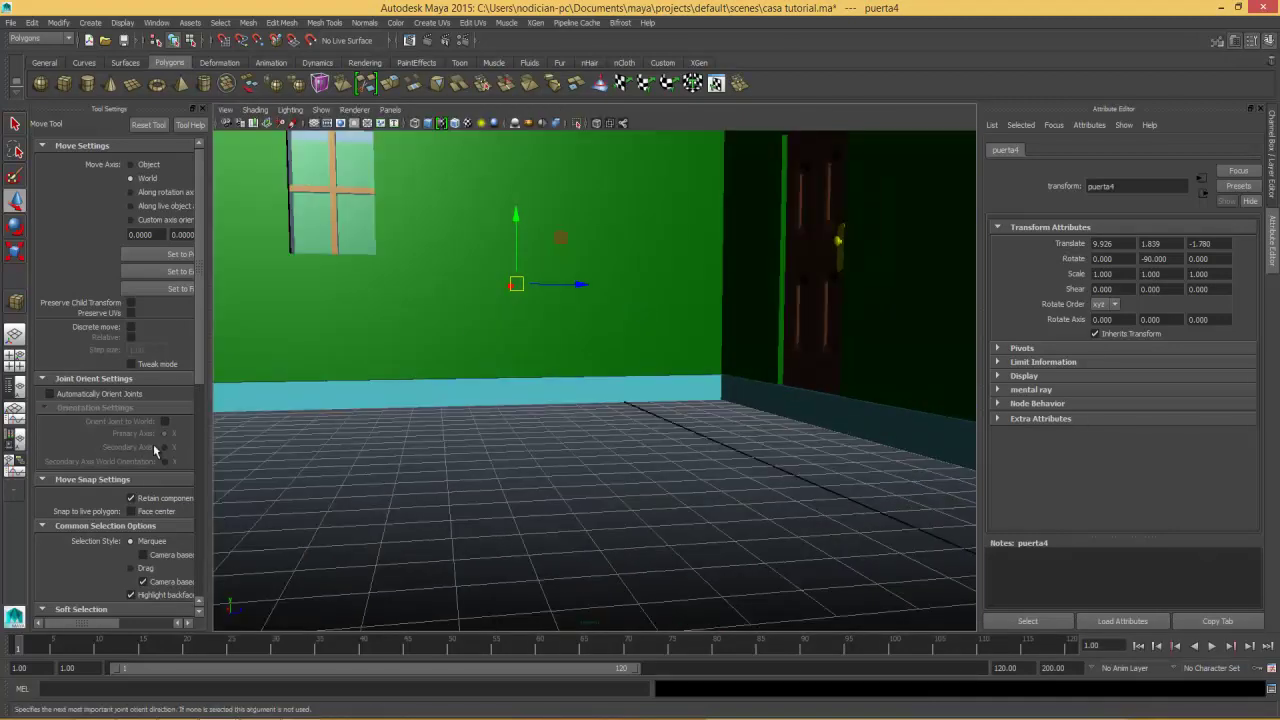
click(200, 110)
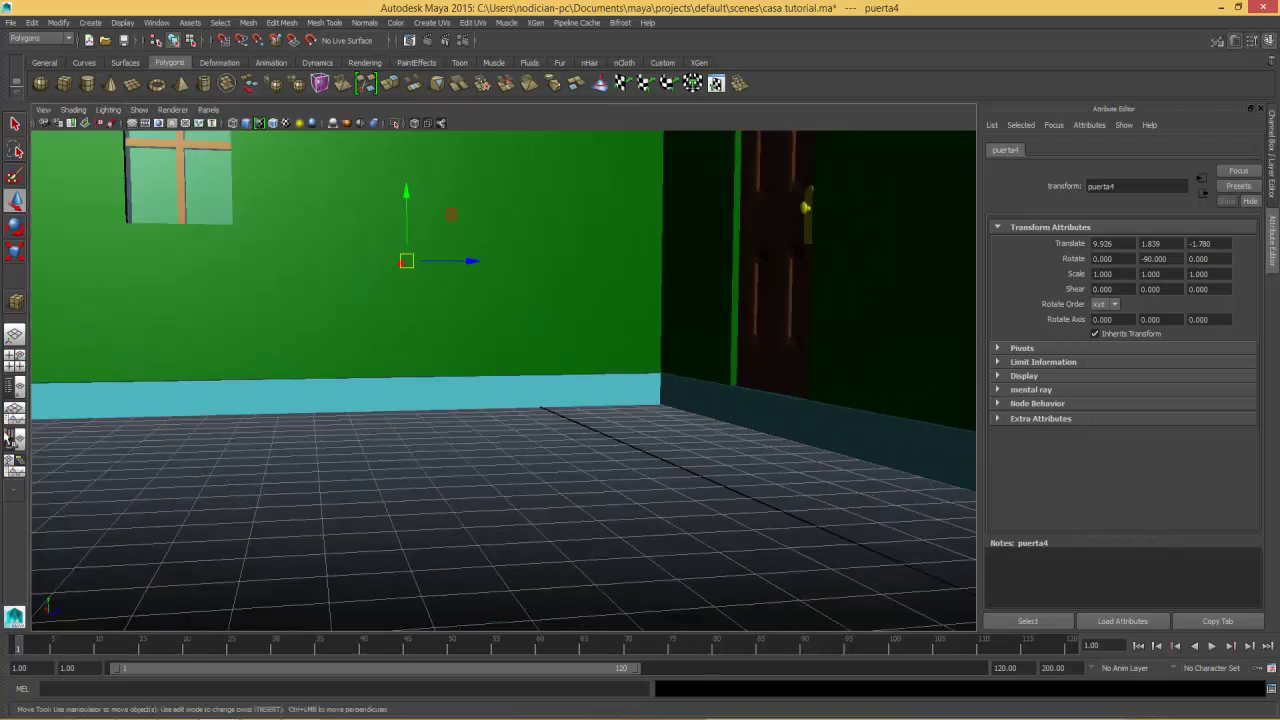
click(16, 360)
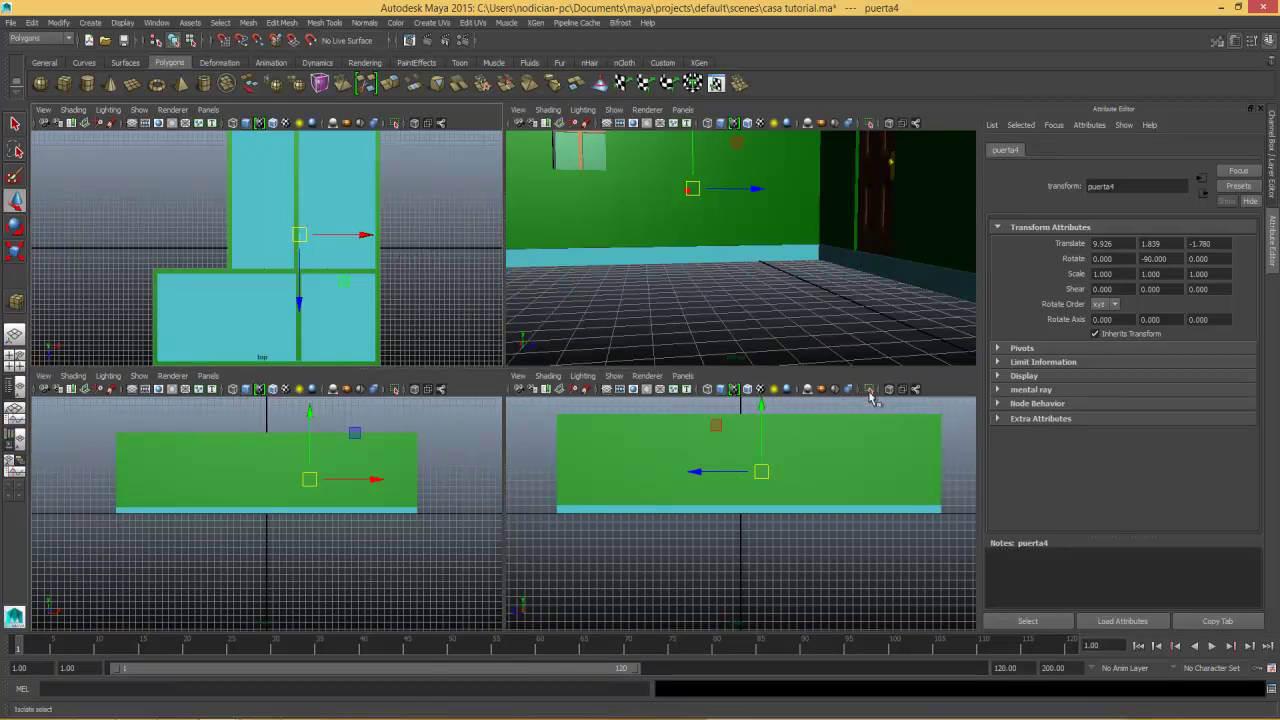
click(869, 389)
click(869, 389)
click(889, 389)
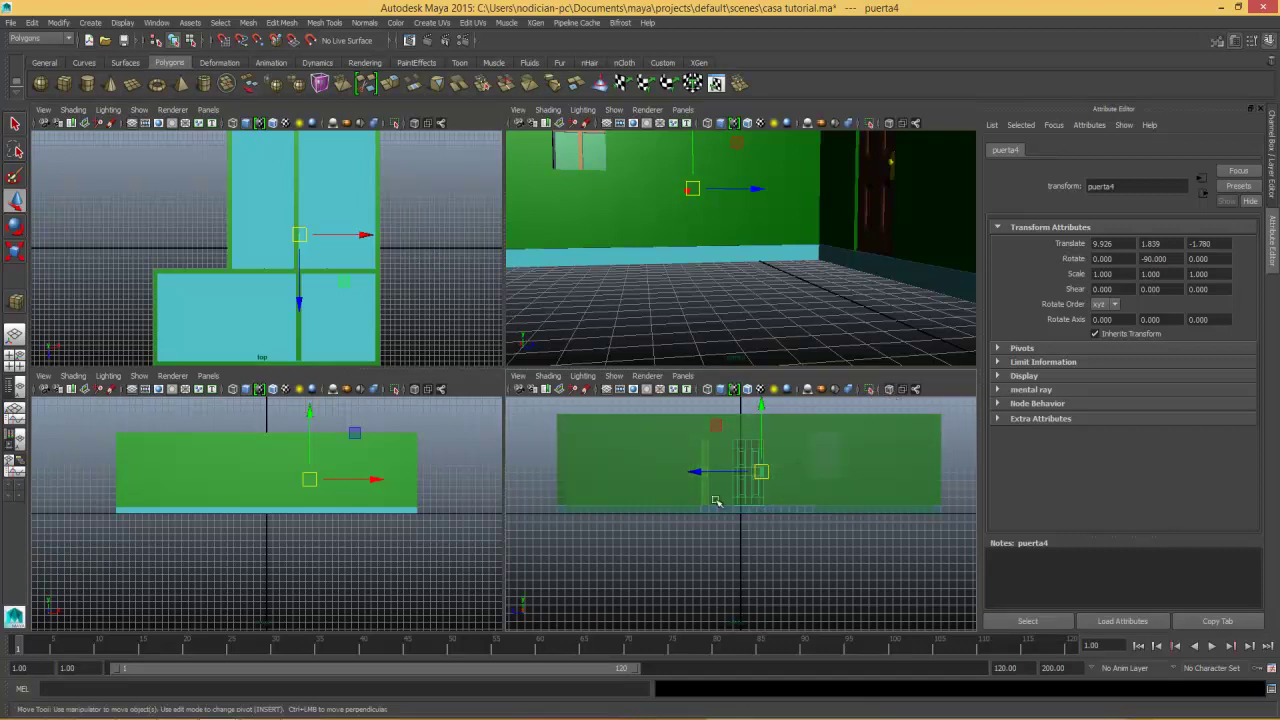
Select door puerta1 and isolate it, centred in the side view.
mouse_move(771, 286)
alt+mouse_down()
mouse_move(727, 254)
mouse_move(709, 285)
alt+mouse_up()
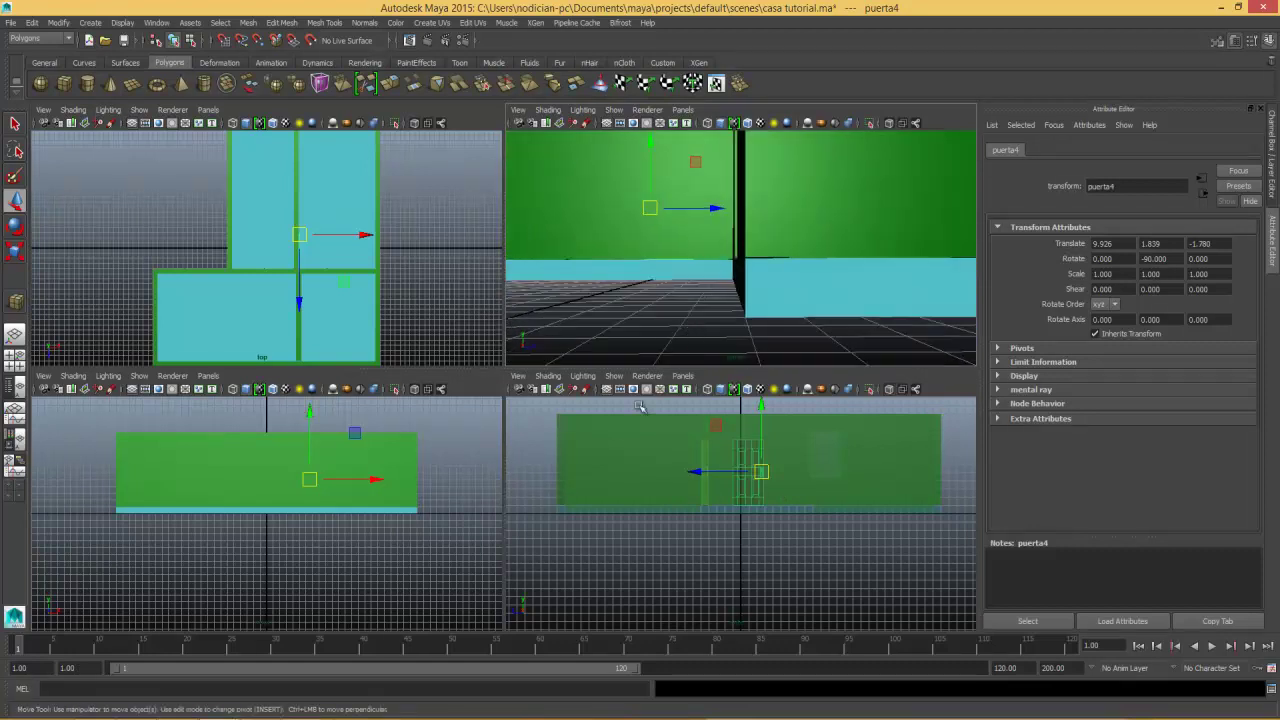
alt+drag(691, 257, 777, 297)
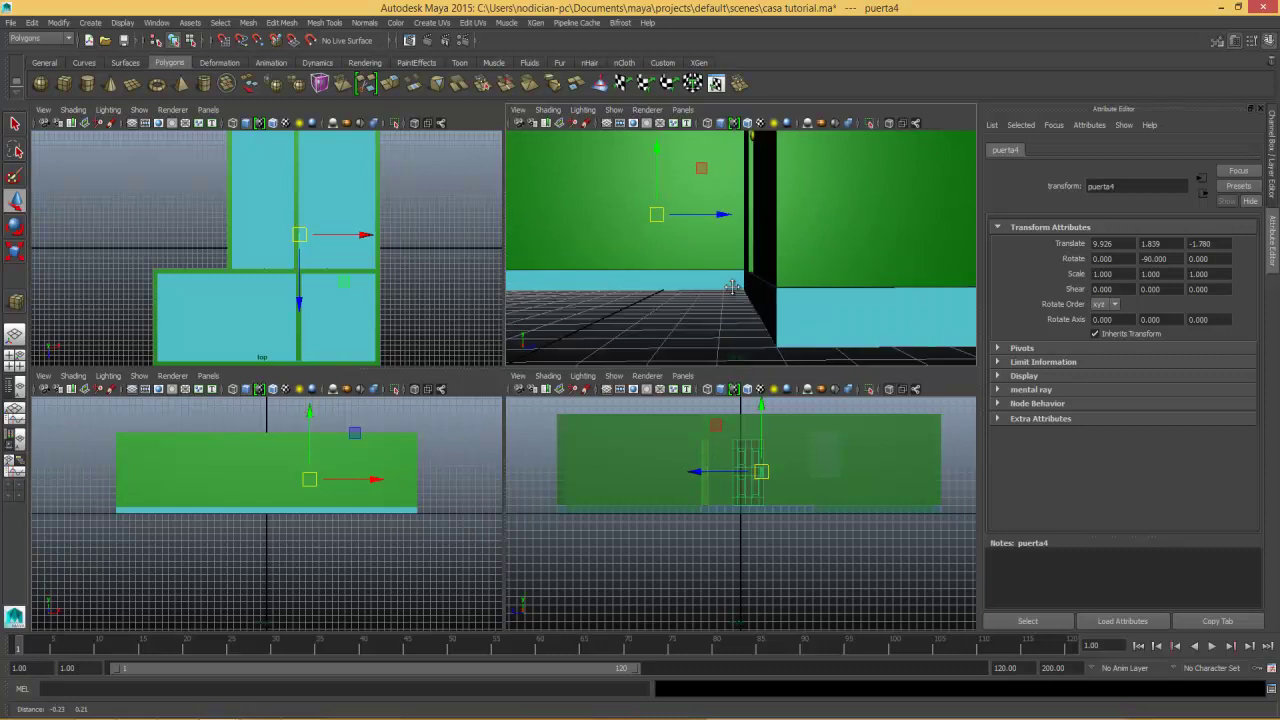
click(784, 211)
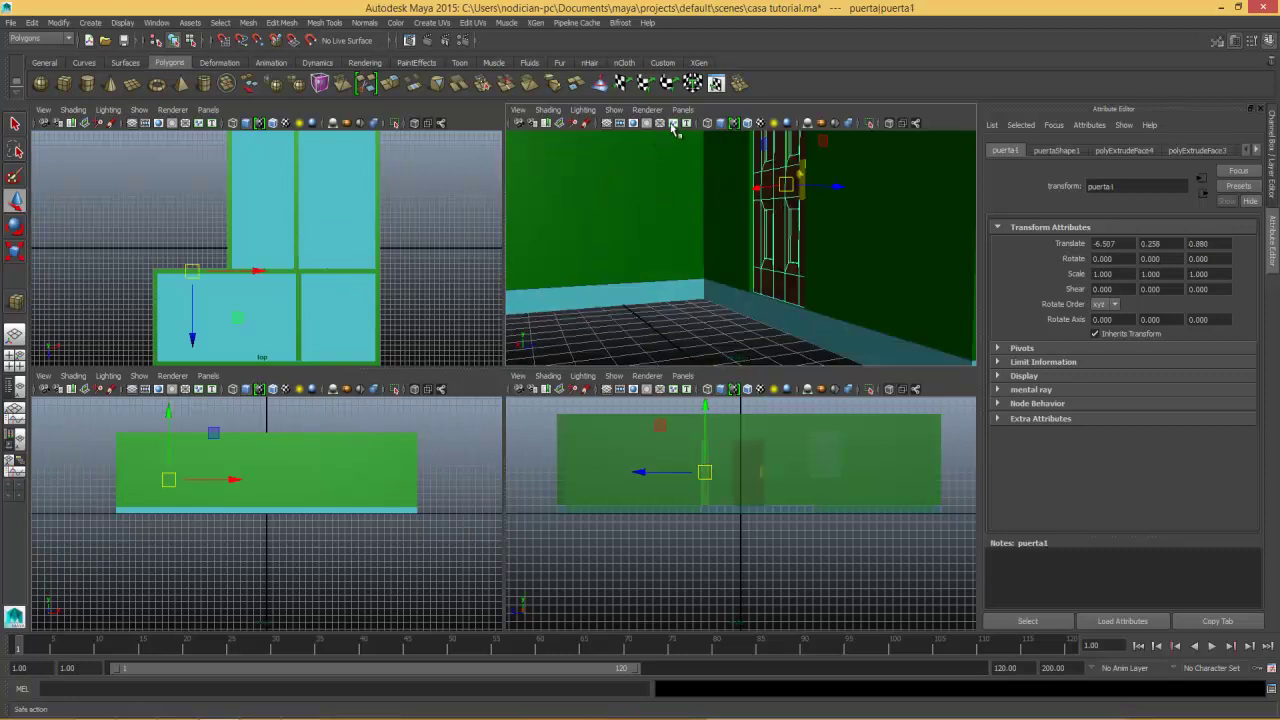
click(870, 398)
scroll(712, 578, down, 3)
scroll(712, 578, up, 2)
alt+middle_drag(691, 506, 727, 521)
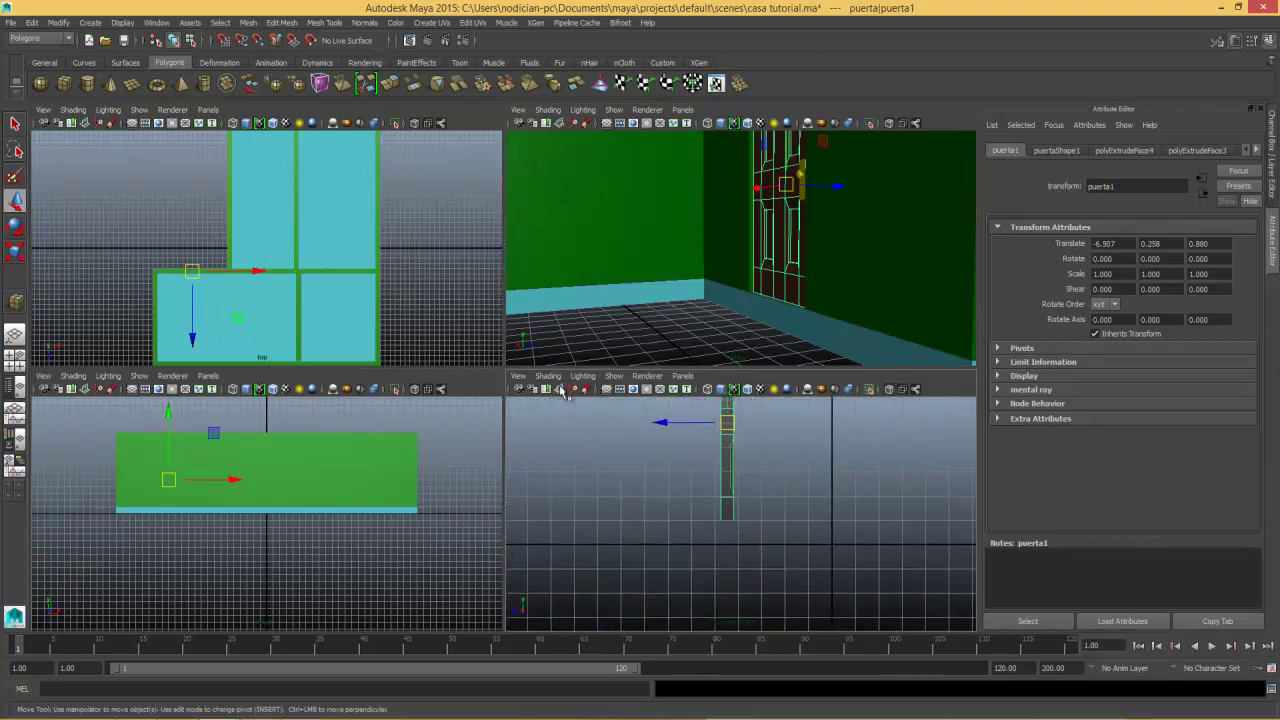
click(518, 376)
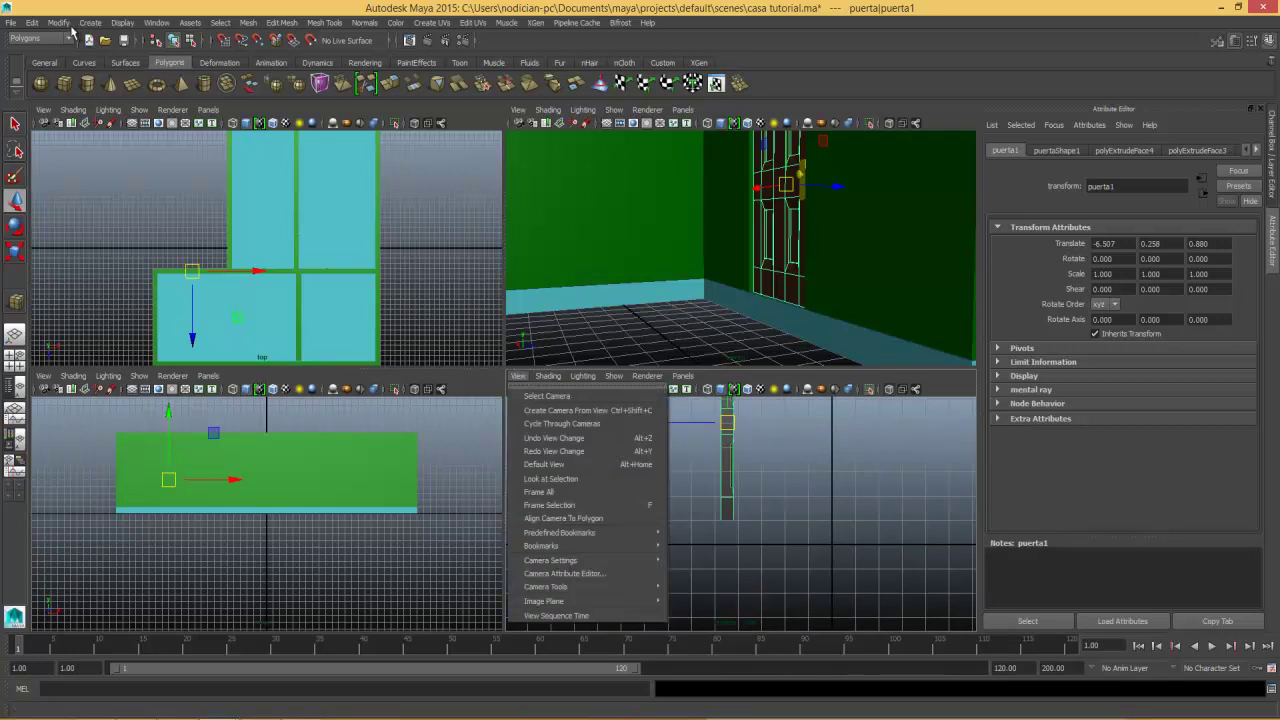
Set the grid to 15 subdivisions, keeping size 12 with lines every 5, and apply.
click(118, 22)
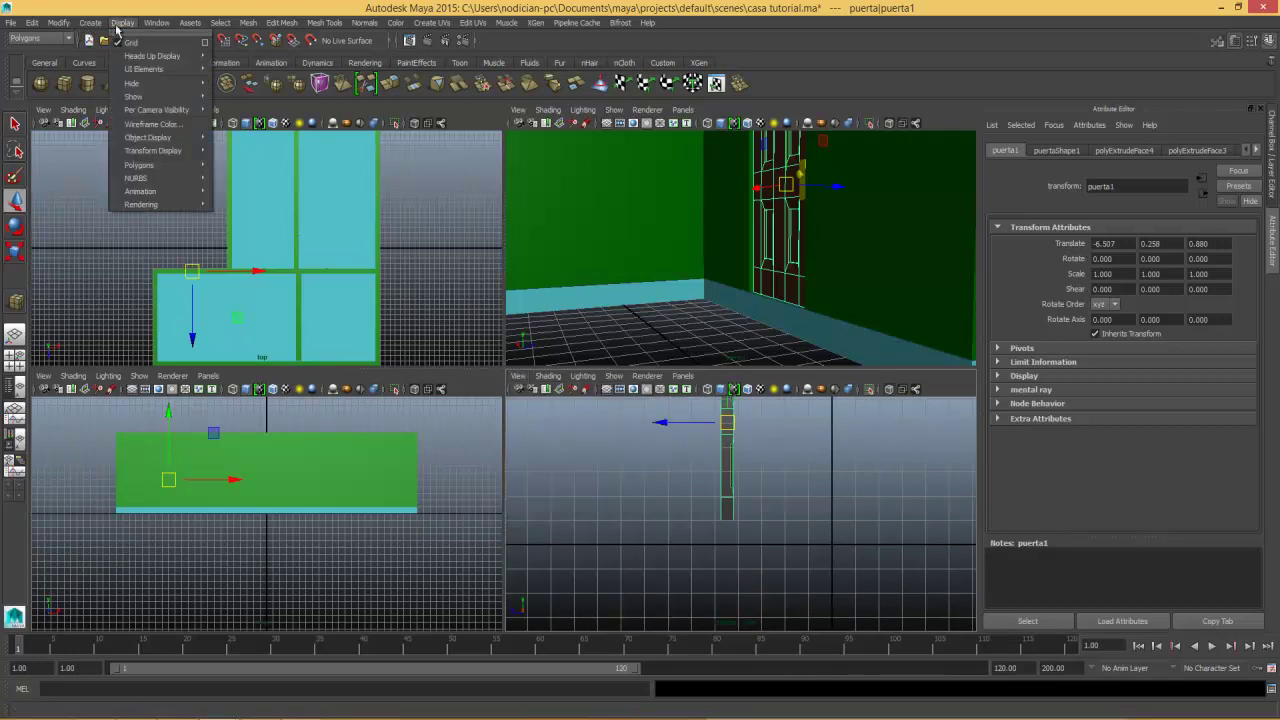
click(205, 43)
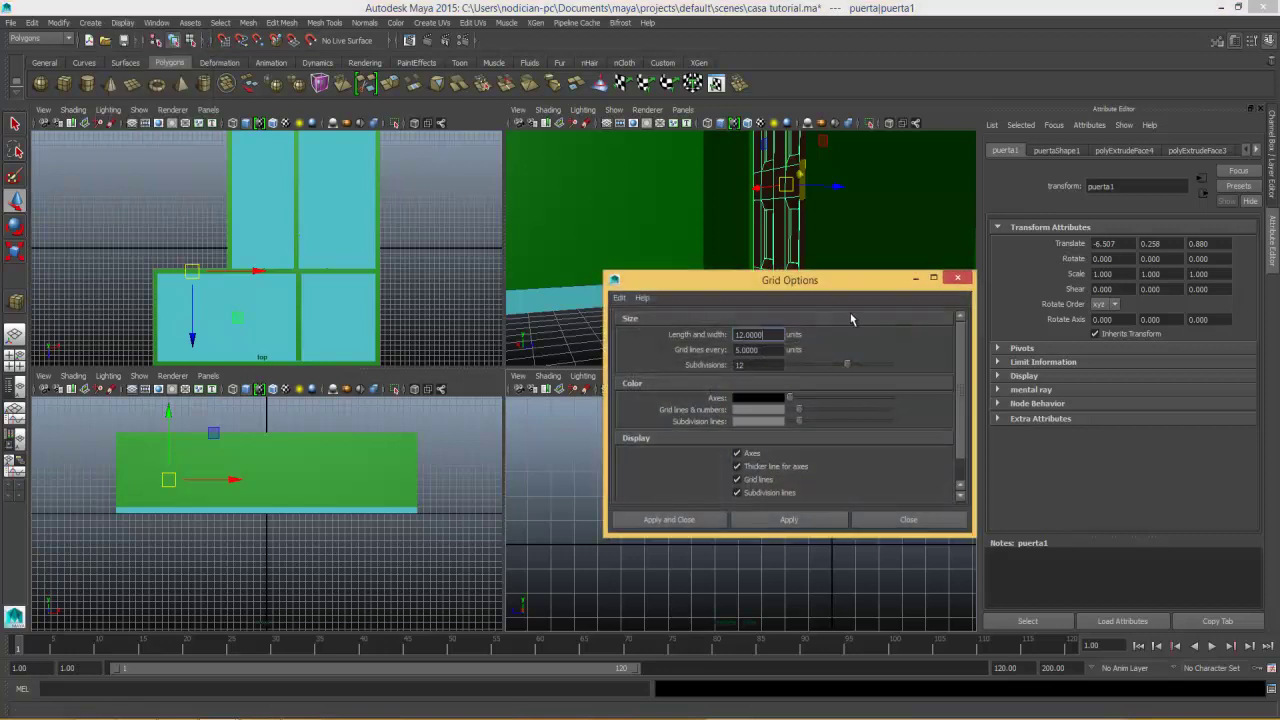
drag(849, 270, 975, 247)
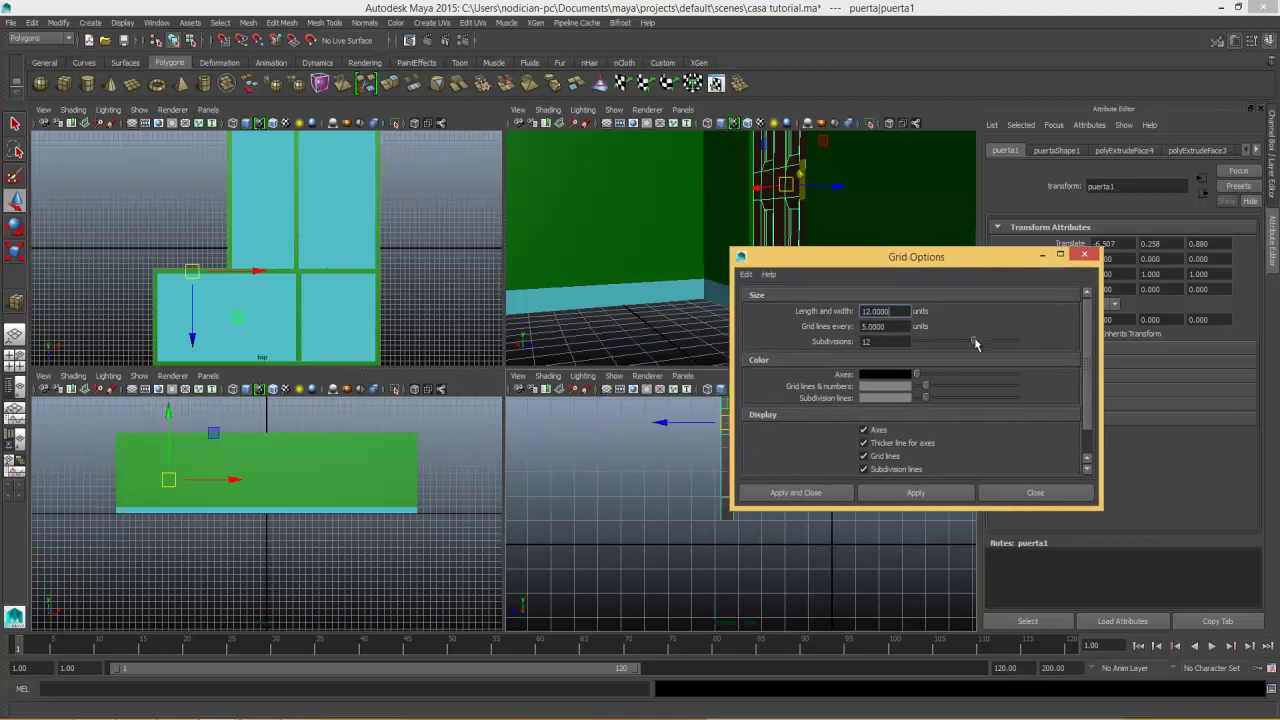
click(915, 492)
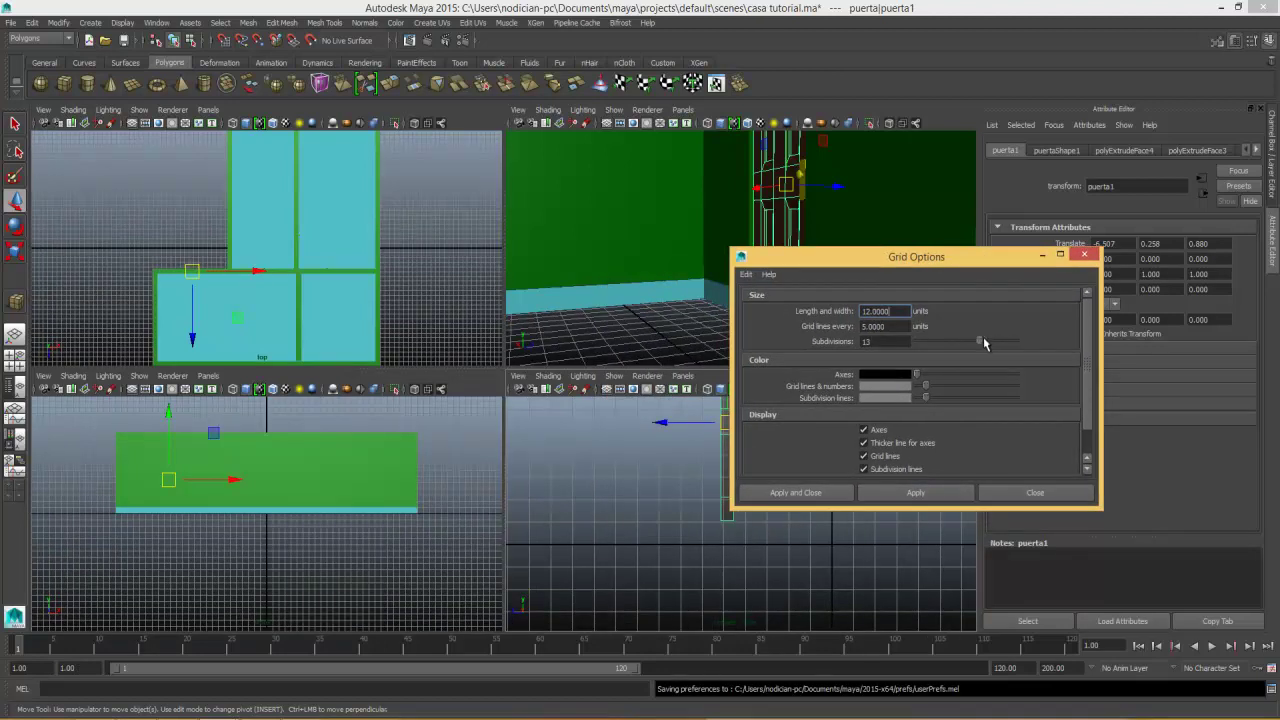
click(926, 497)
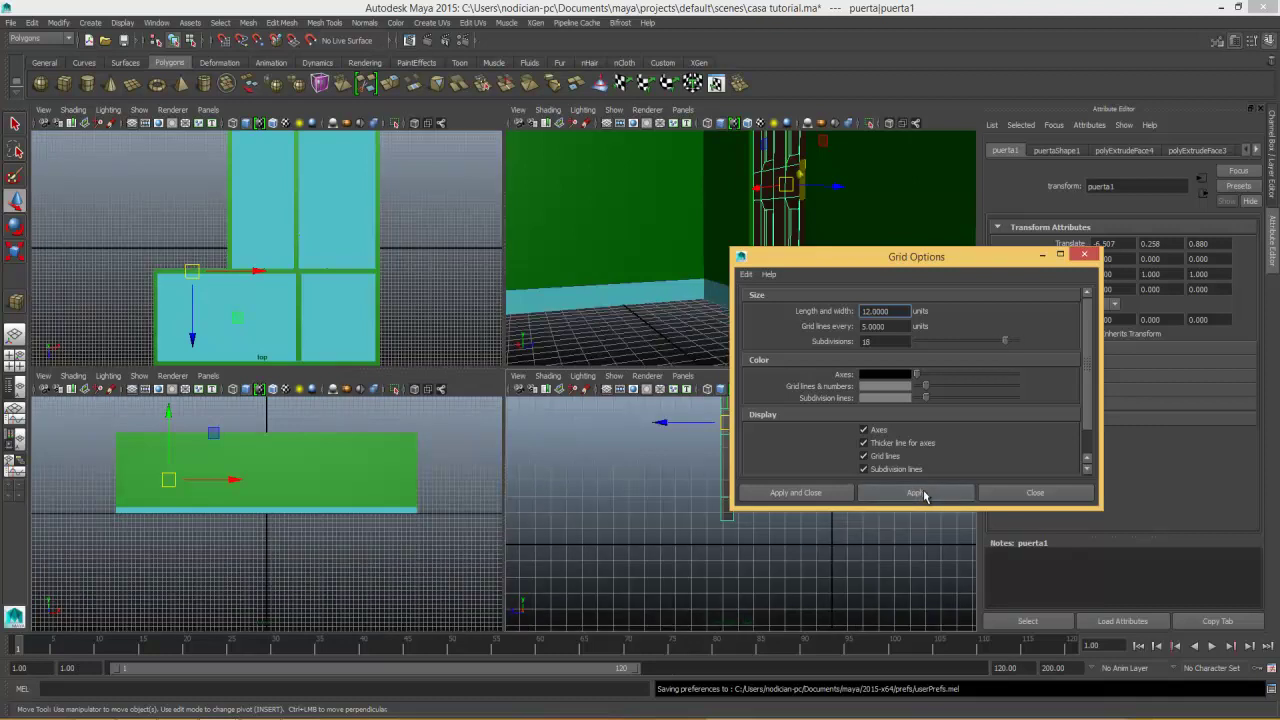
alt+middle_drag(689, 507, 683, 509)
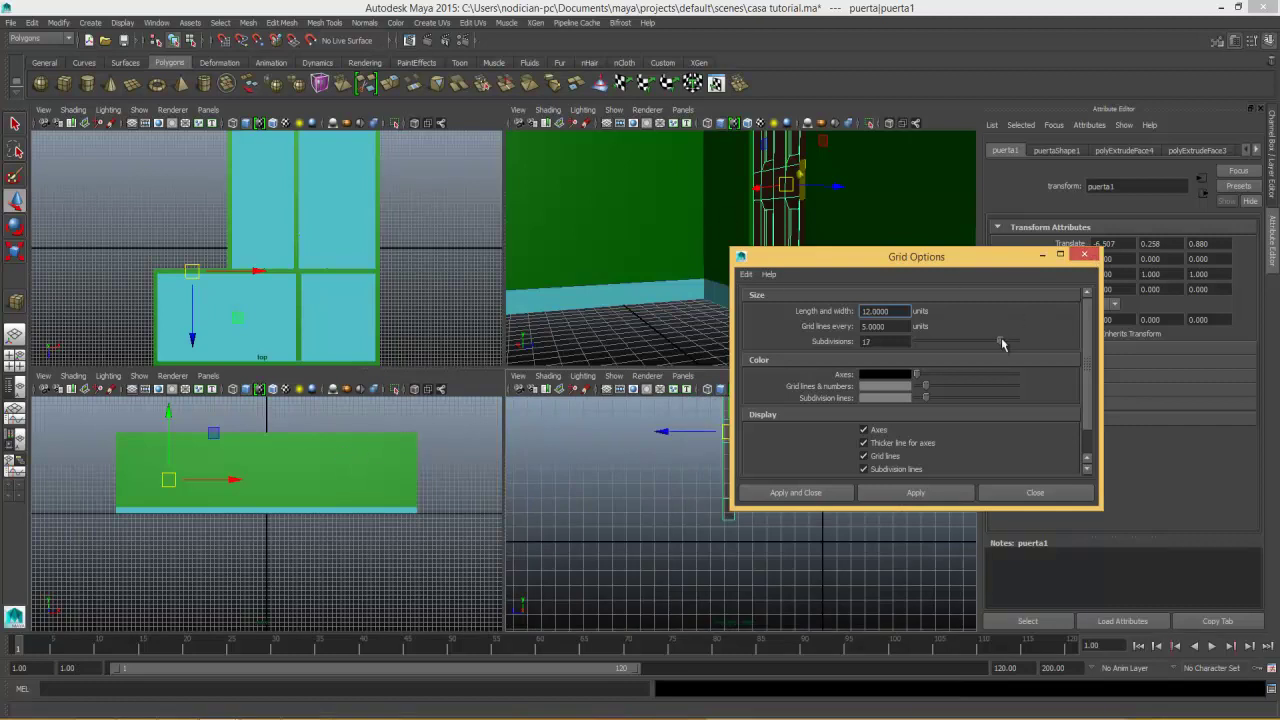
click(918, 493)
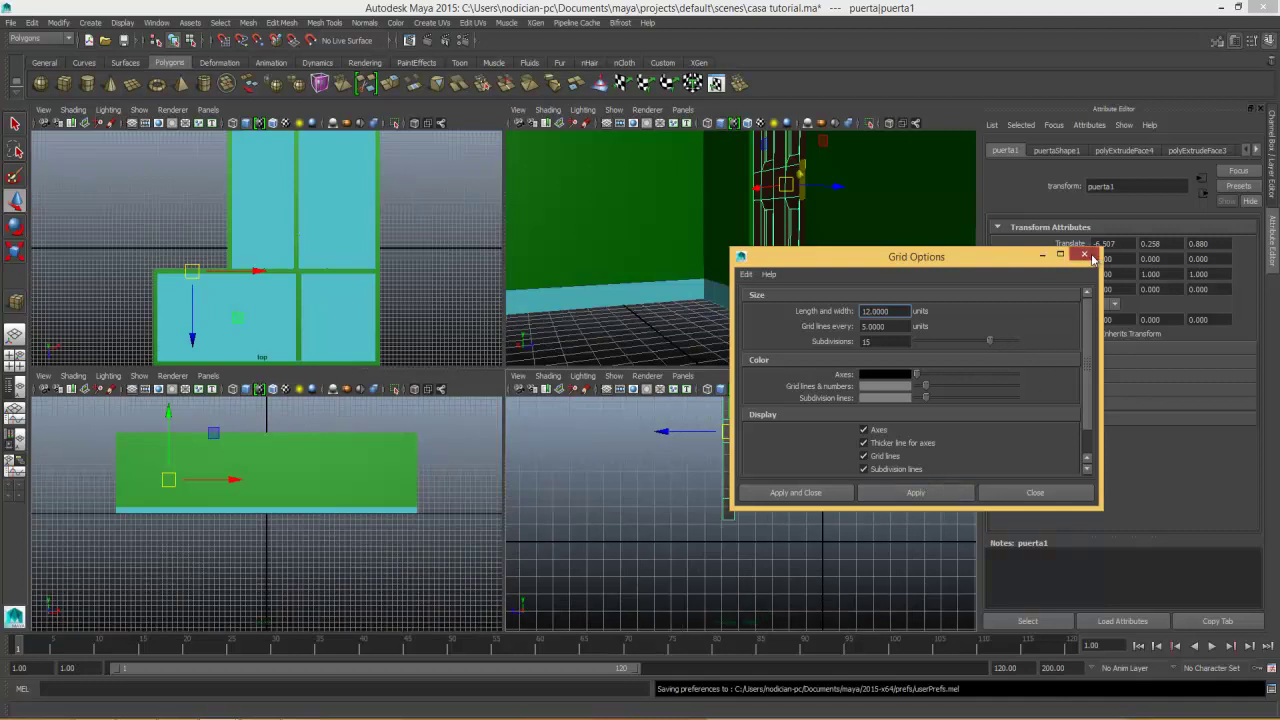
click(1084, 256)
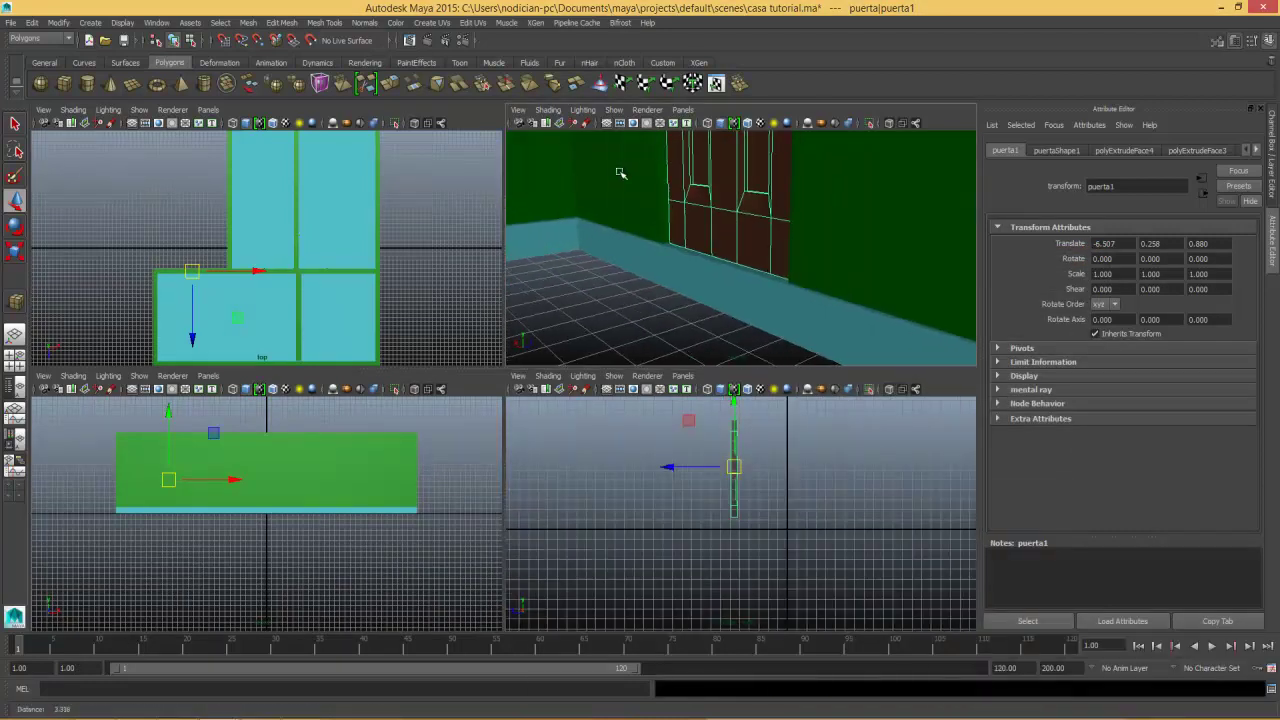
Draw a low polygon box pCube12 along the wall base, with grid snapping turned off.
click(64, 83)
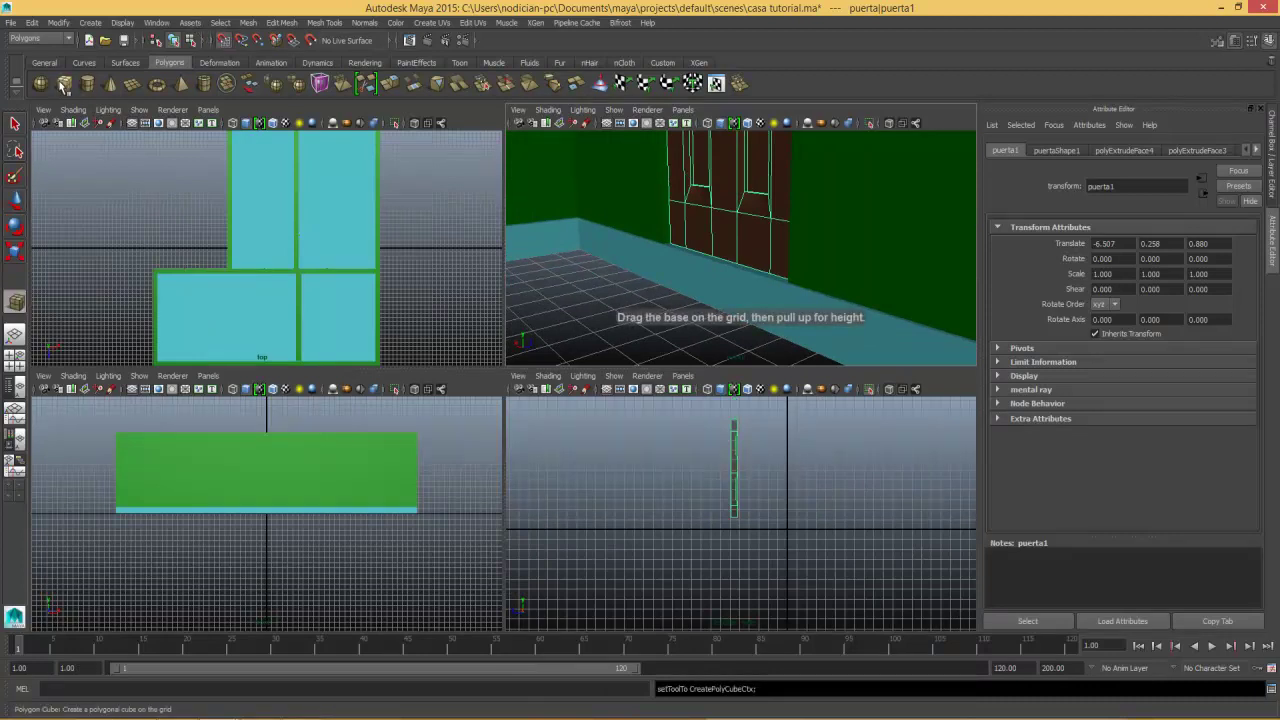
mouse_move(737, 277)
alt+mouse_down()
mouse_move(673, 315)
mouse_move(618, 280)
mouse_move(866, 300)
alt+mouse_up()
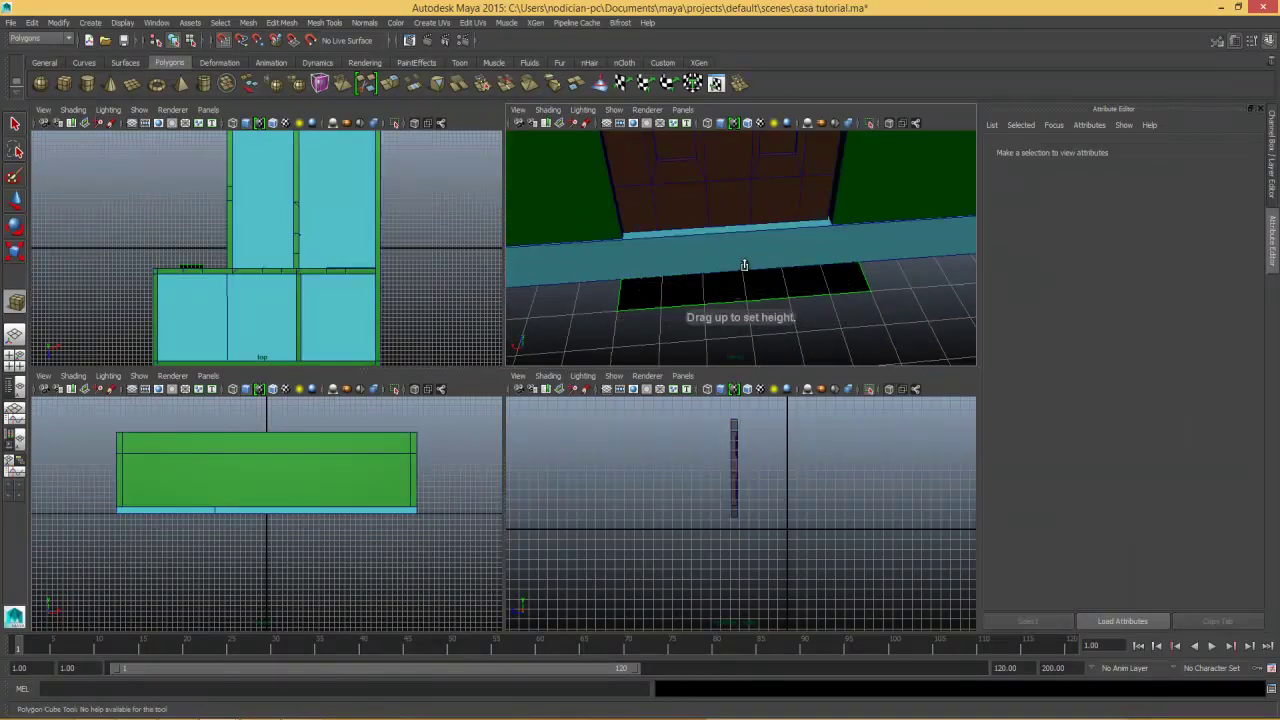
drag(756, 270, 762, 260)
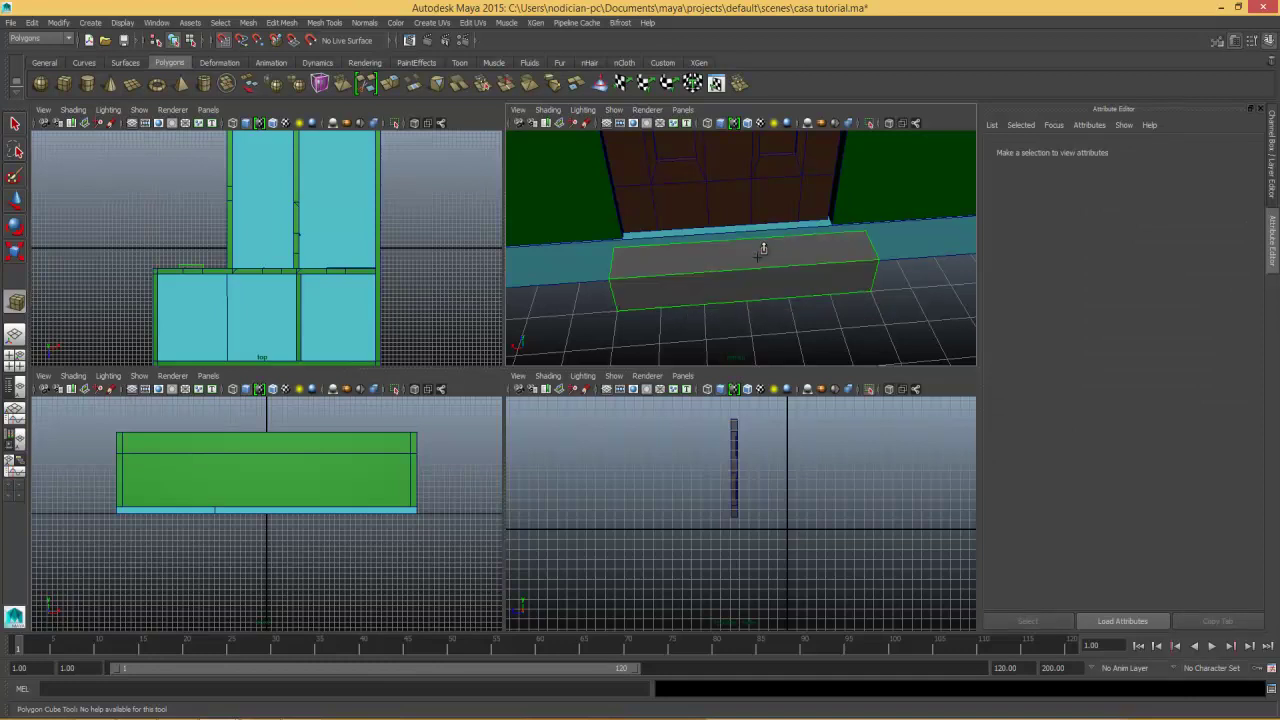
click(762, 250)
alt+drag(740, 260, 749, 277)
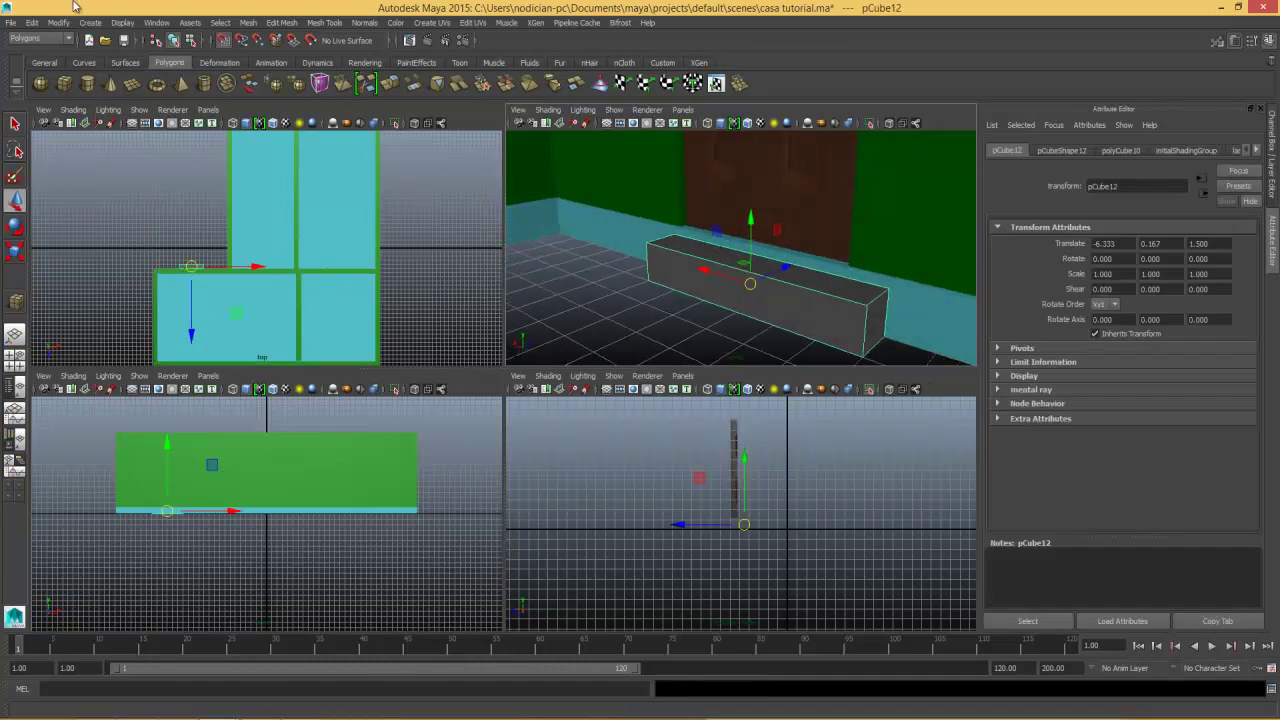
click(227, 42)
alt+drag(770, 255, 754, 226)
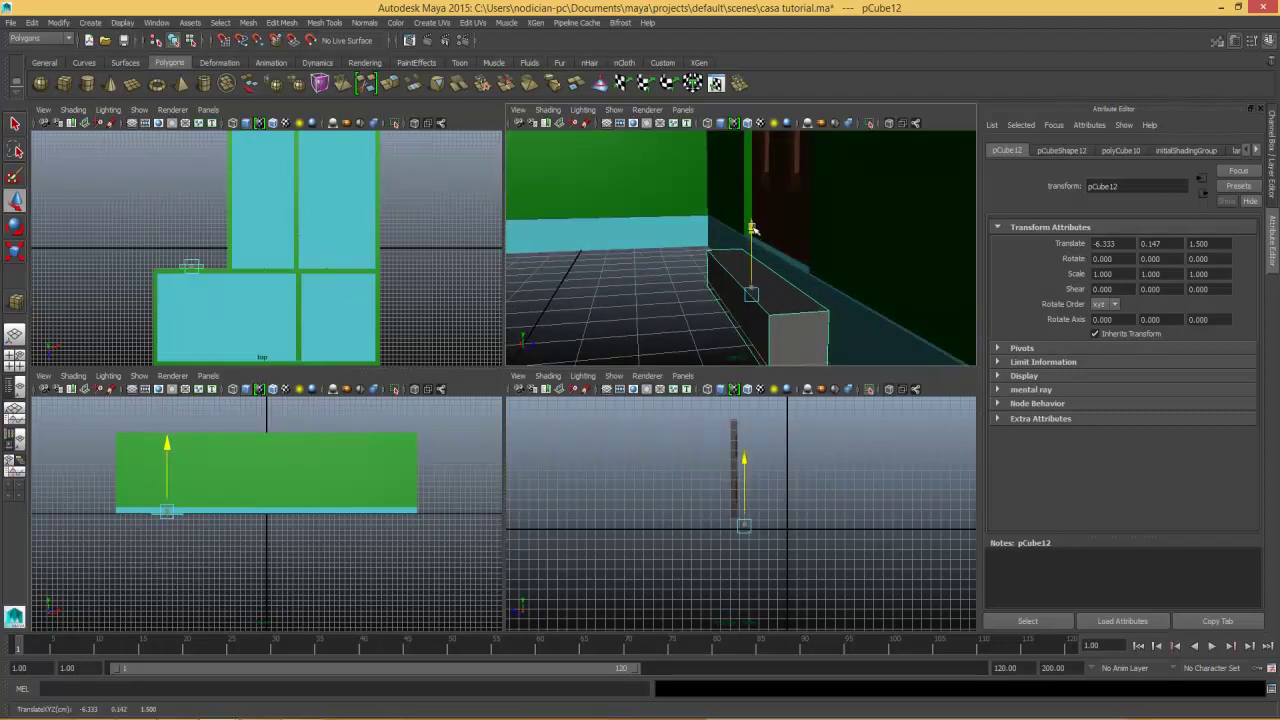
key(ctrl+z)
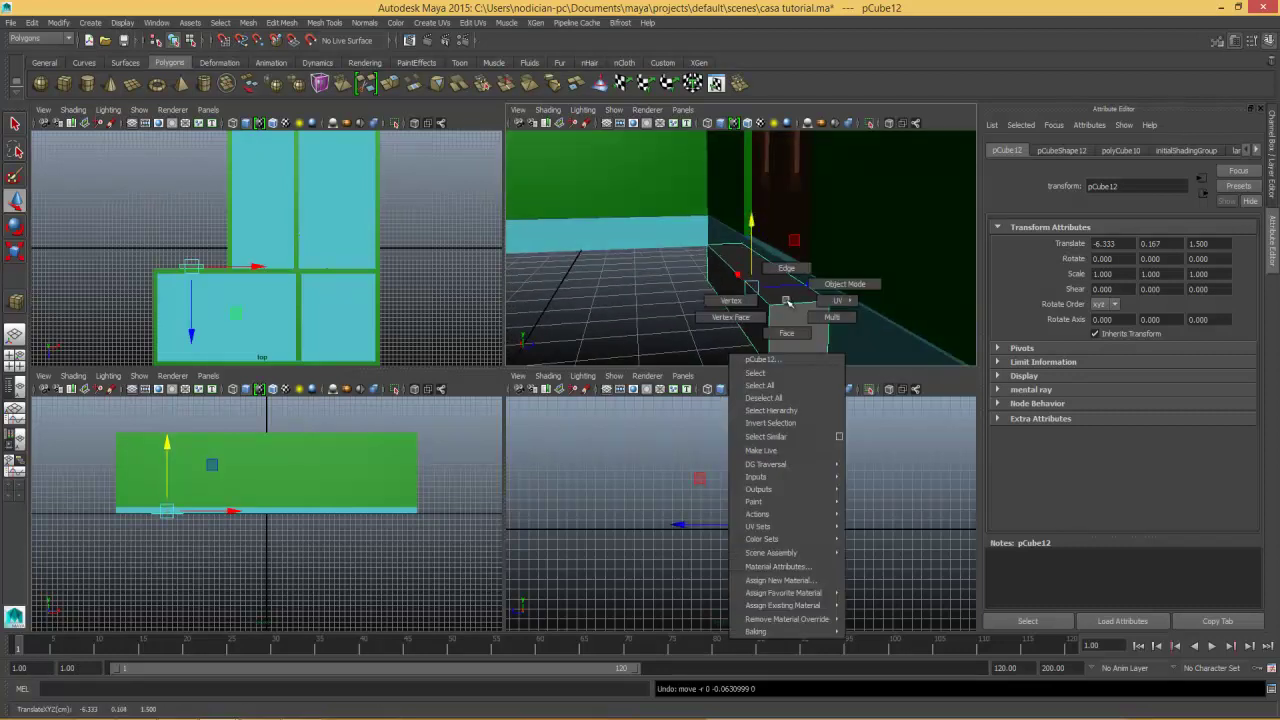
Raise pCube12's top face to set the step height and slide the block along Z.
right_drag(787, 302, 784, 288)
click(784, 288)
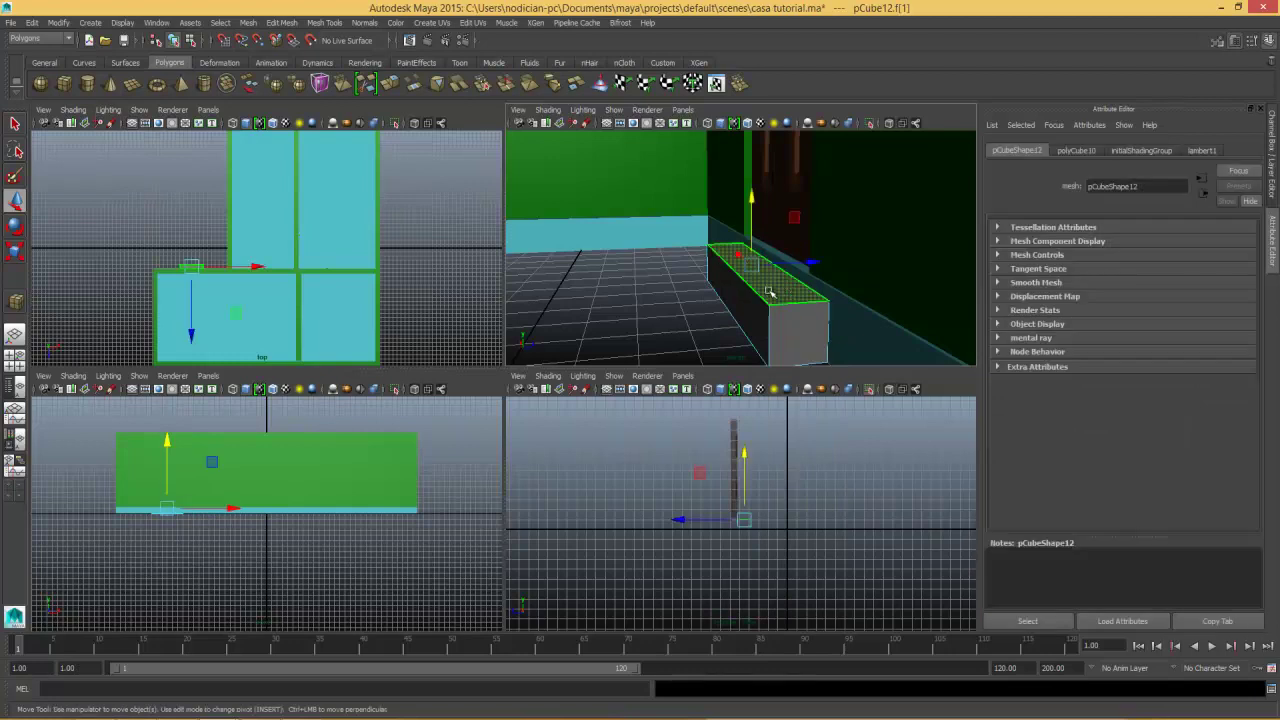
drag(758, 196, 752, 230)
drag(813, 295, 797, 294)
key(ctrl+z)
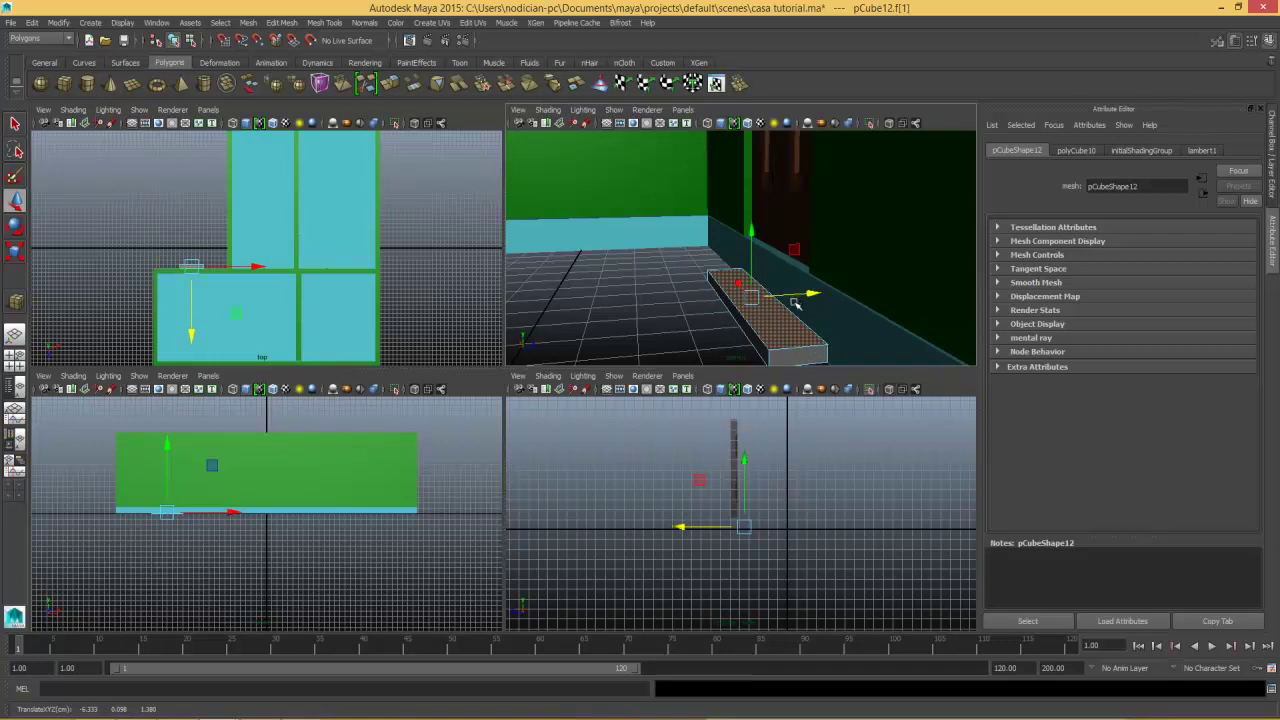
right_drag(797, 303, 815, 306)
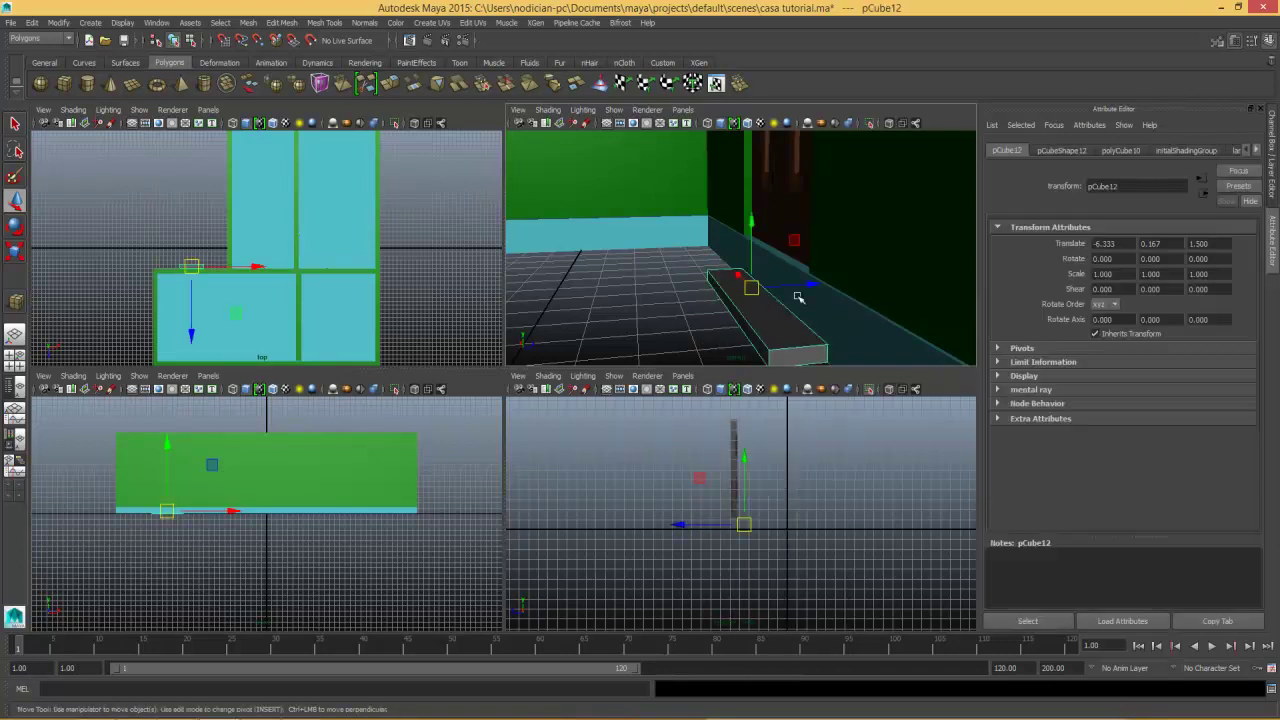
drag(799, 297, 766, 301)
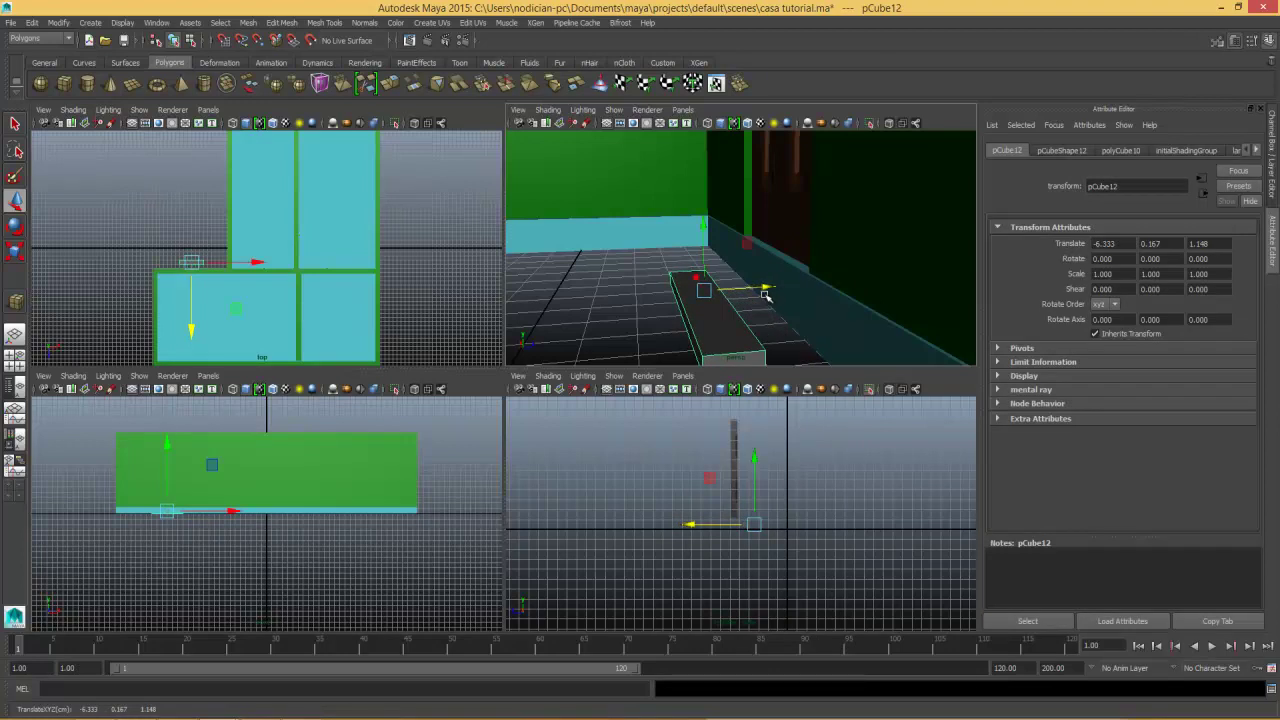
Duplicate the block twice, moving each copy up and back, and select all three steps.
key(ctrl+d)
click(749, 244)
drag(749, 244, 792, 232)
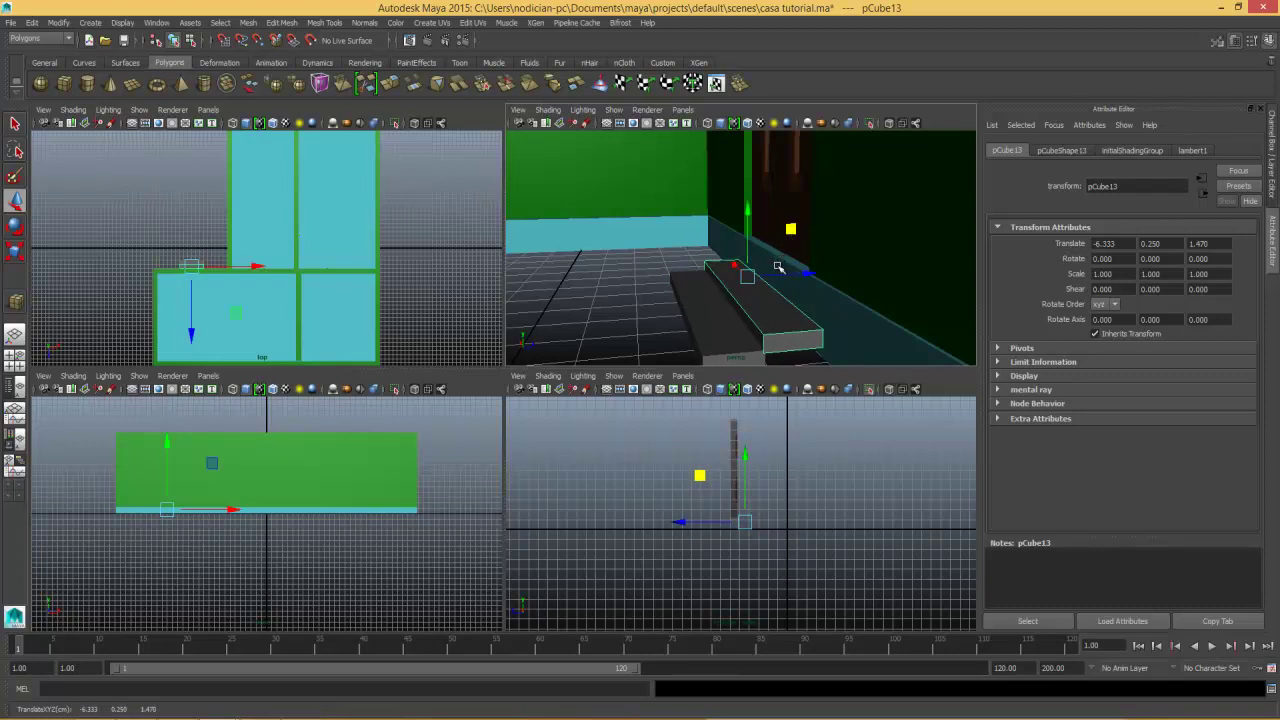
key(ctrl+d)
middle_drag(794, 229, 832, 215)
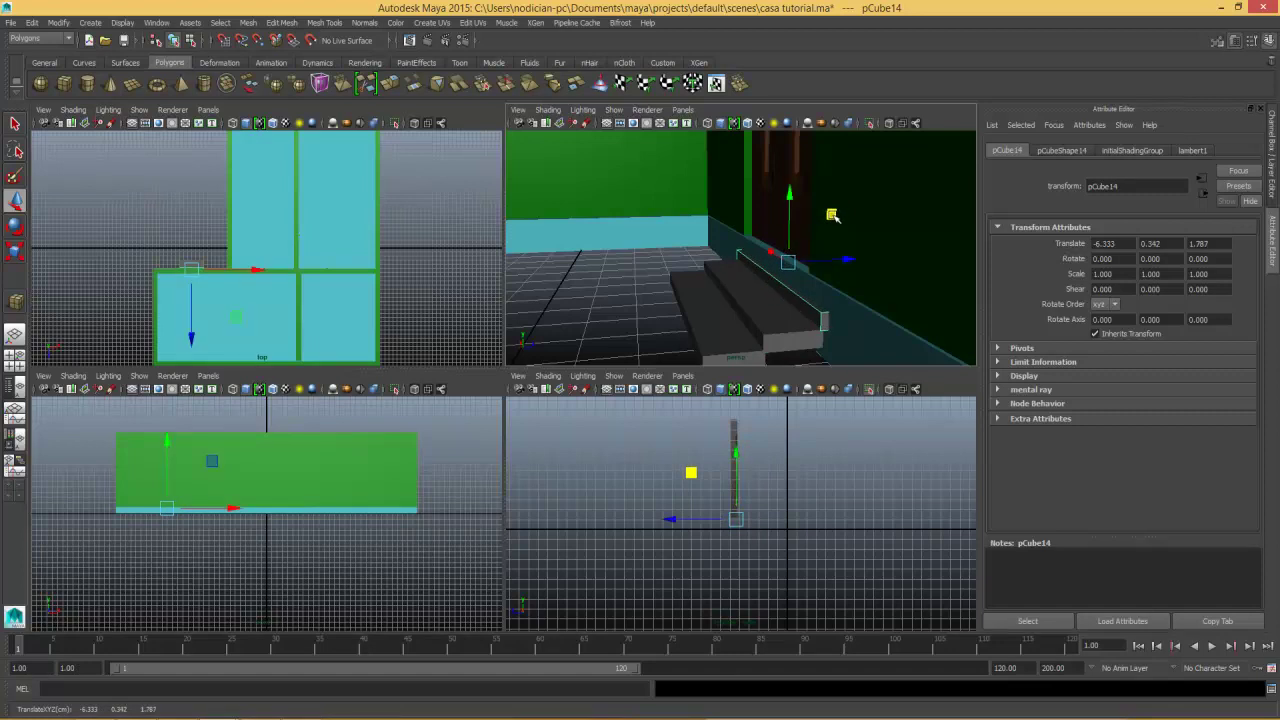
click(764, 313)
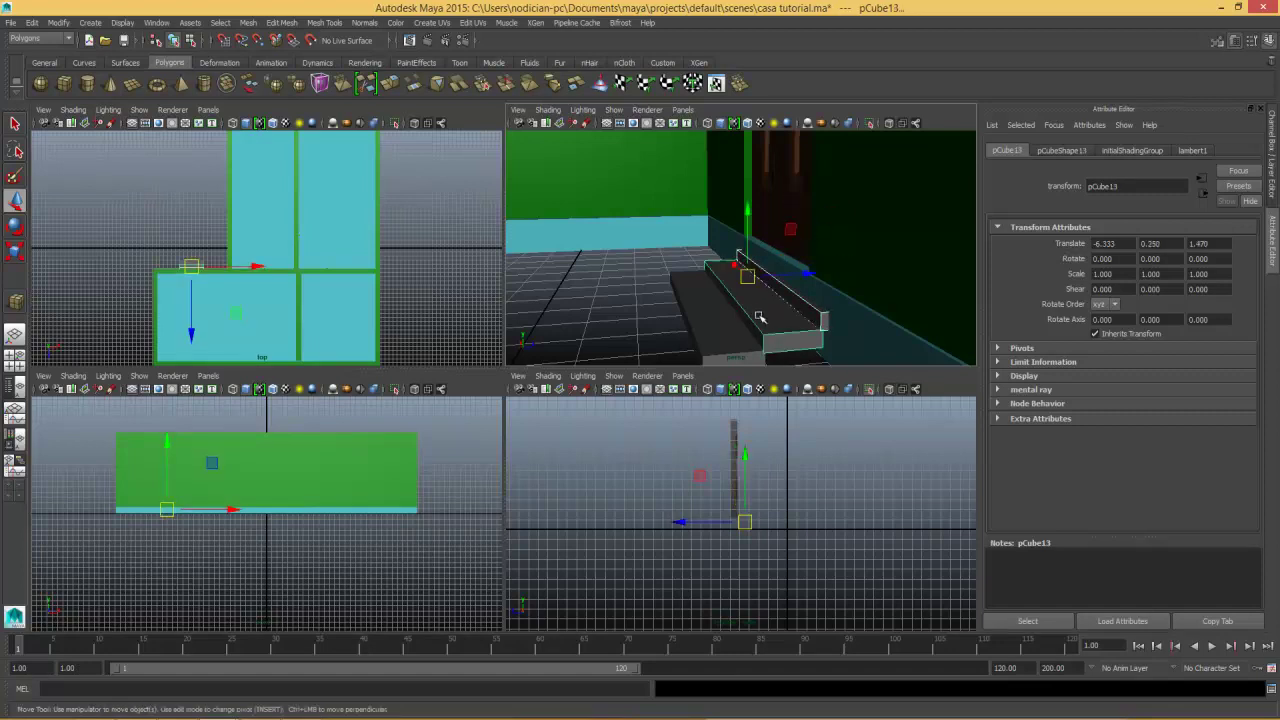
click(713, 342)
Group the three steps as group1, slide it along Z and stretch it taller to about 1.527.
key(ctrl+g)
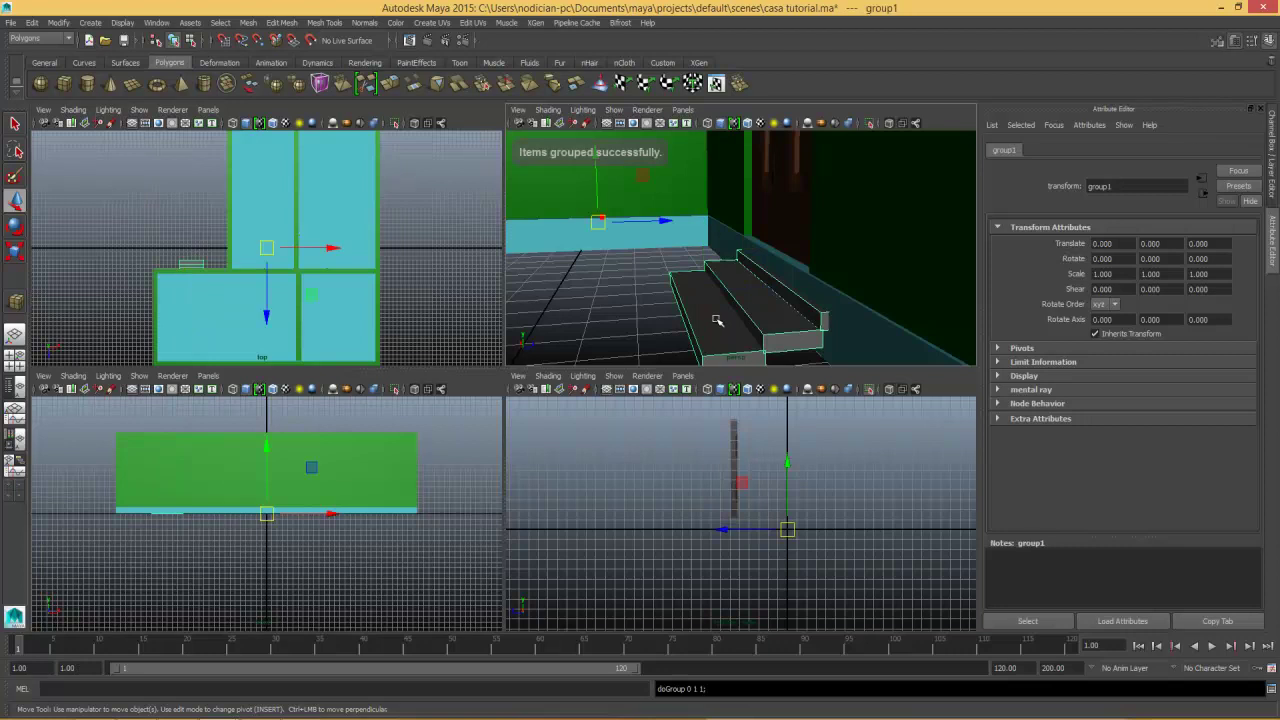
drag(667, 217, 658, 230)
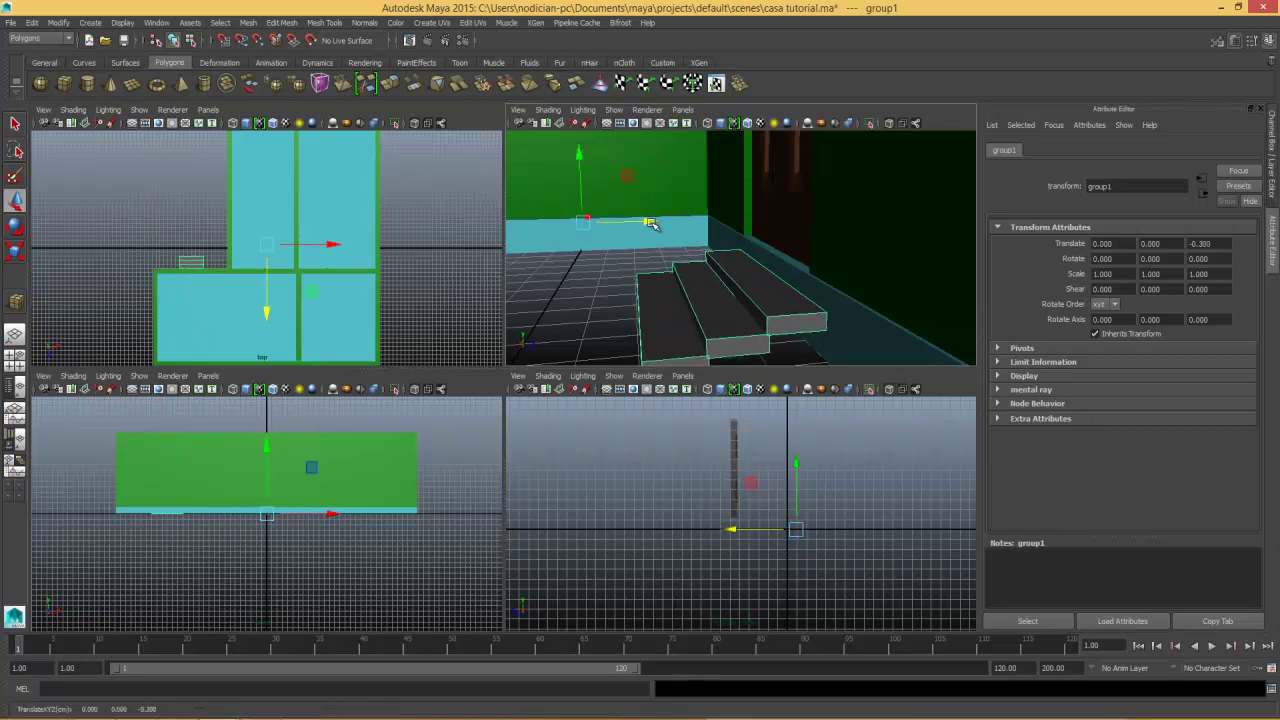
key(r)
drag(583, 162, 578, 124)
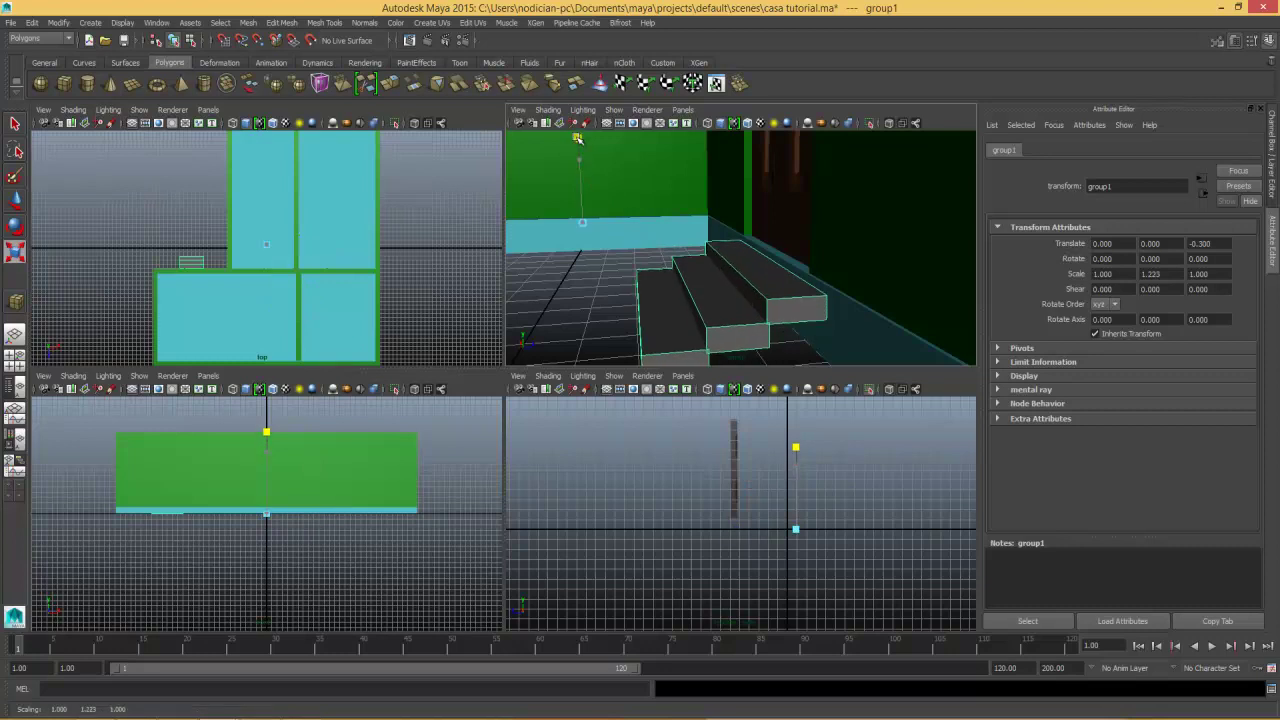
alt+drag(700, 250, 883, 287)
mouse_move(883, 289)
alt+right_down()
mouse_move(822, 180)
mouse_move(762, 222)
alt+right_up()
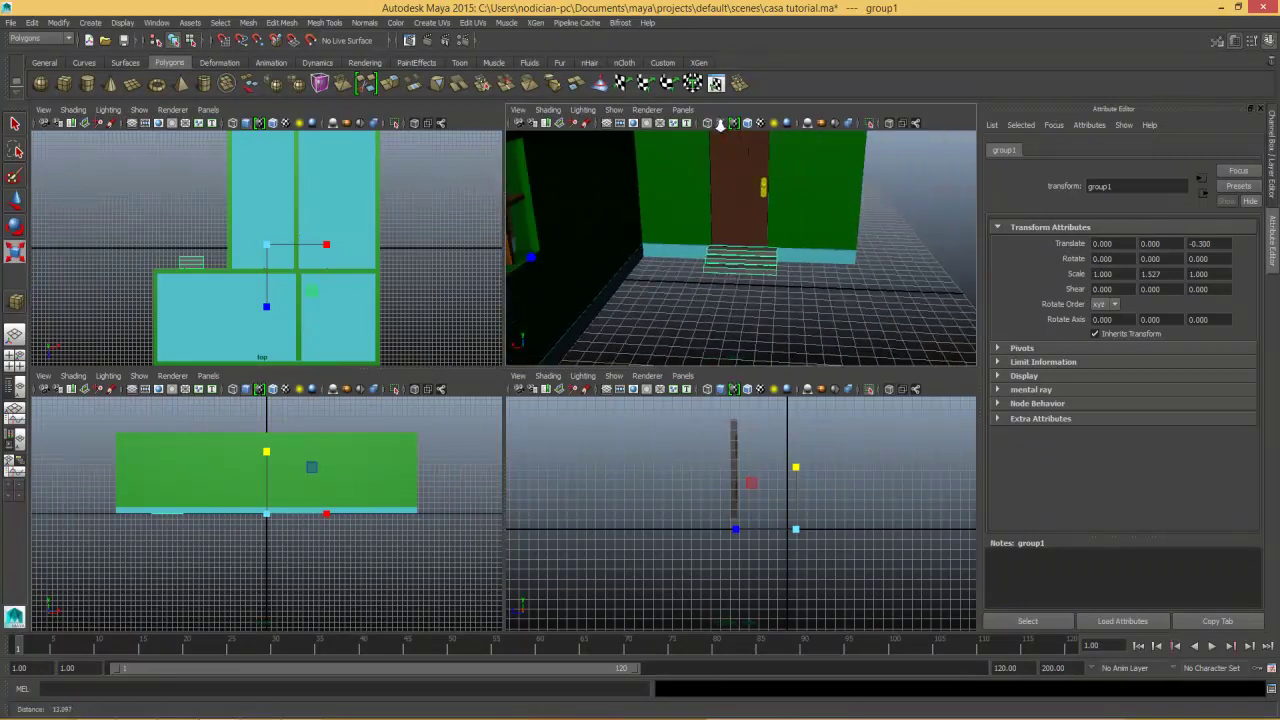
Center the step group's pivot with Modify > Center Pivot and frame the view on it.
key(e)
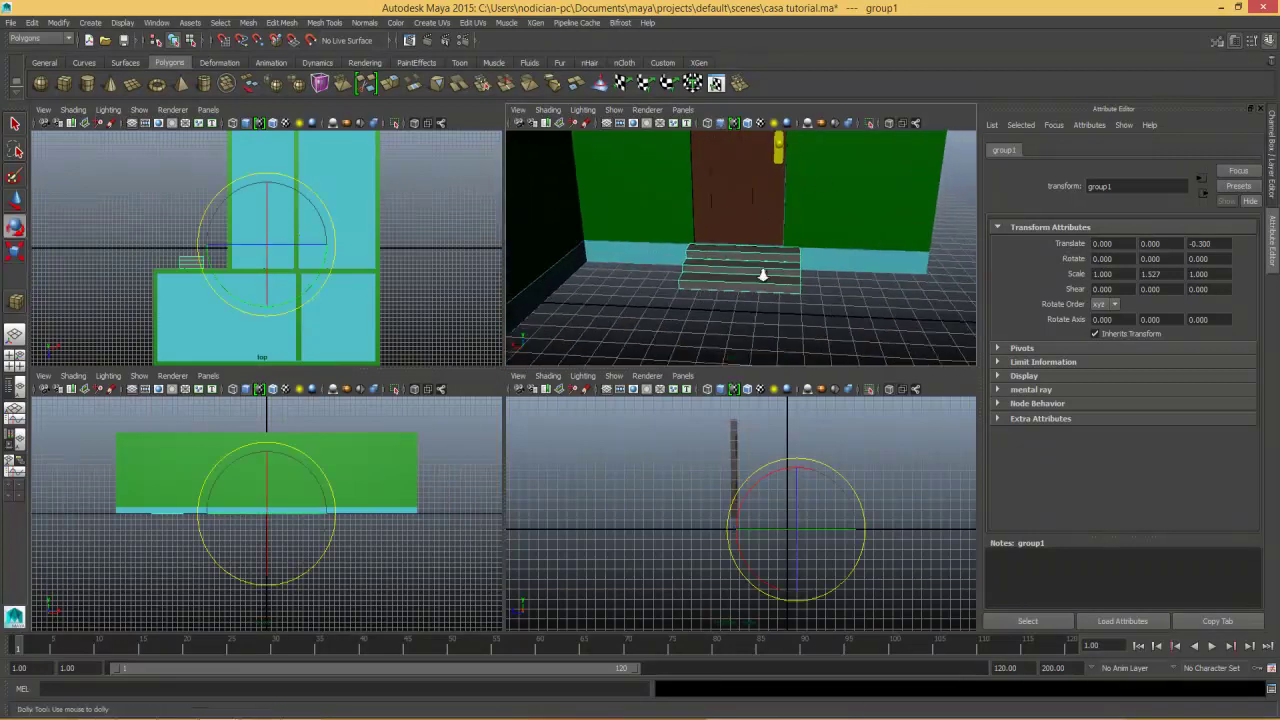
alt+drag(766, 277, 660, 272)
click(58, 22)
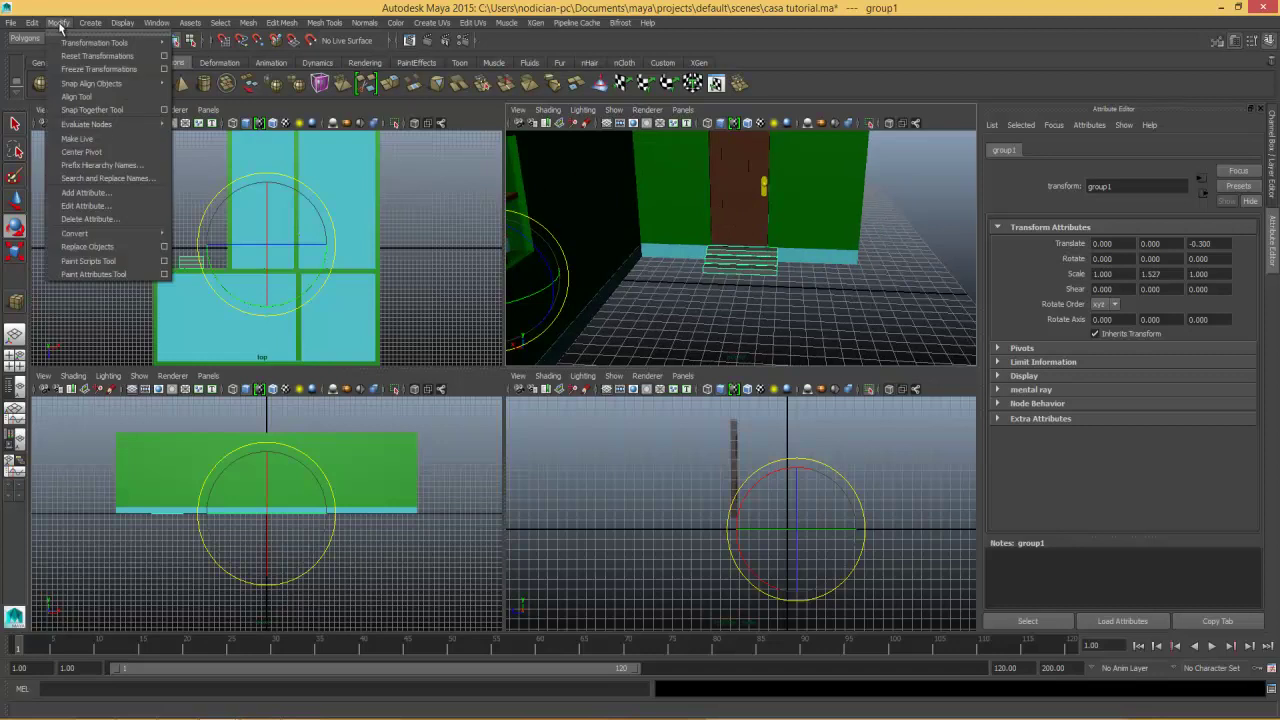
click(110, 151)
key(f)
Narrow the steps to 0.857 on X and shift them slightly along X.
key(r)
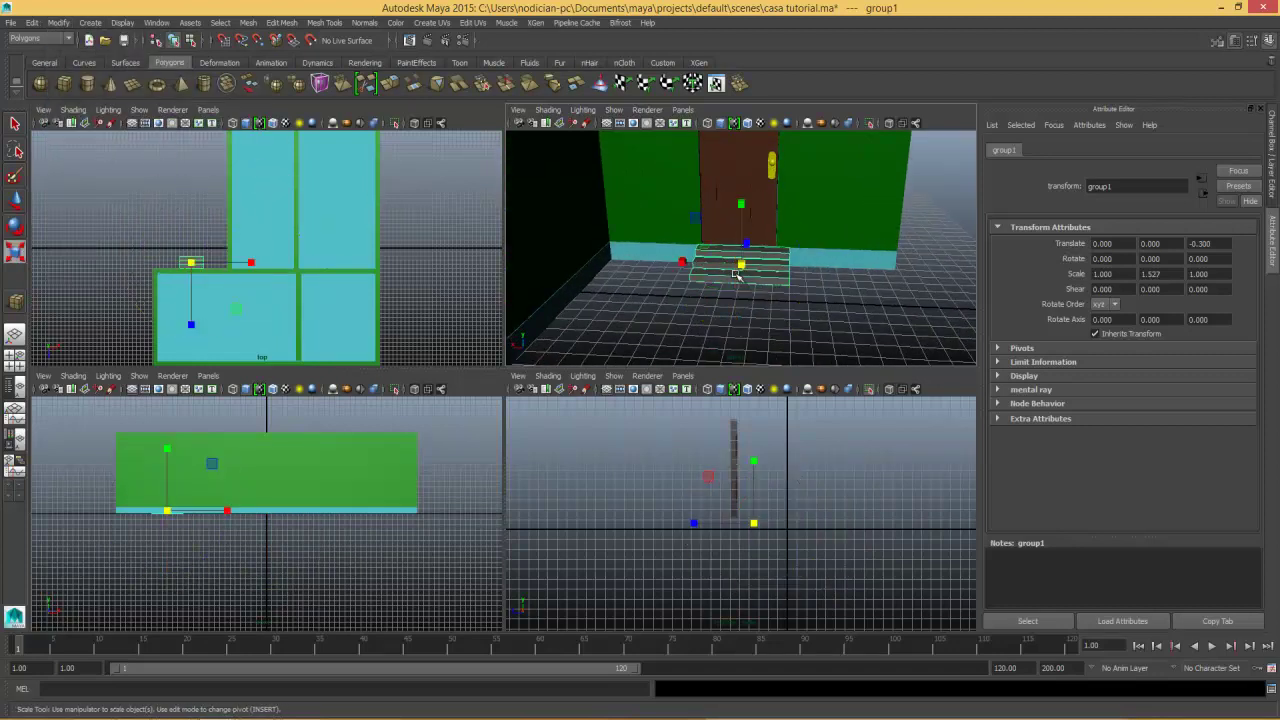
scroll(733, 245, up, 4)
mouse_move(680, 280)
mouse_down()
mouse_move(692, 279)
mouse_move(667, 282)
mouse_up()
key(w)
click(677, 279)
mouse_move(845, 285)
alt+mouse_down()
mouse_move(738, 271)
mouse_move(688, 240)
mouse_move(831, 277)
mouse_move(766, 214)
mouse_move(731, 223)
mouse_move(781, 254)
mouse_move(823, 217)
mouse_move(830, 240)
alt+mouse_up()
click(843, 306)
Delete the loose door-wall piece, switch to the Persp/Outliner layout and select paredes.
key(Delete)
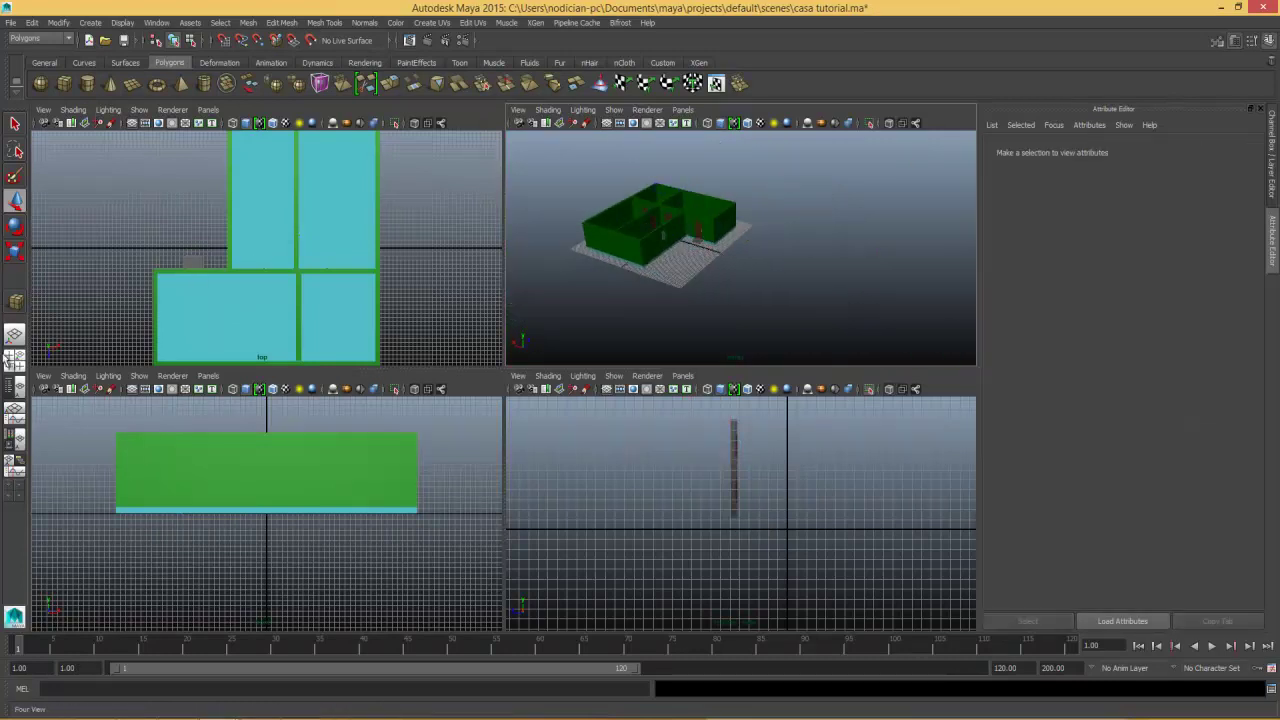
click(15, 389)
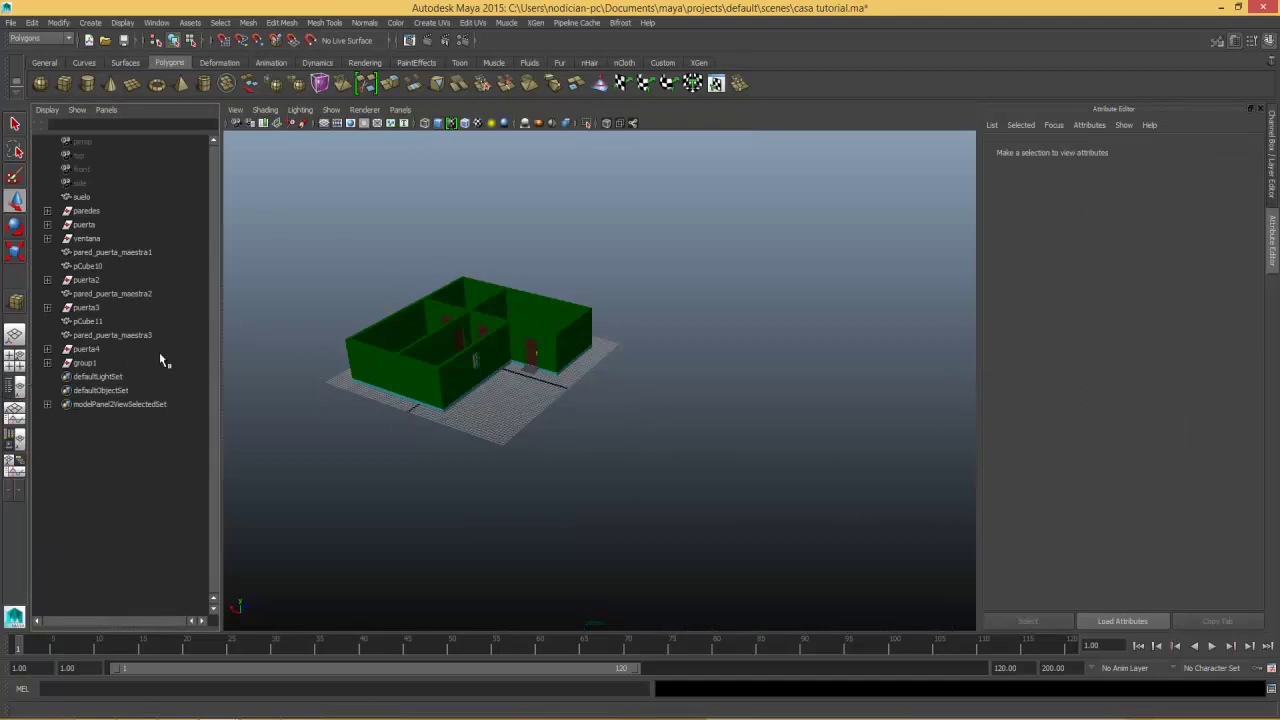
mouse_move(363, 366)
alt+right_down()
mouse_move(491, 449)
mouse_move(592, 280)
alt+right_up()
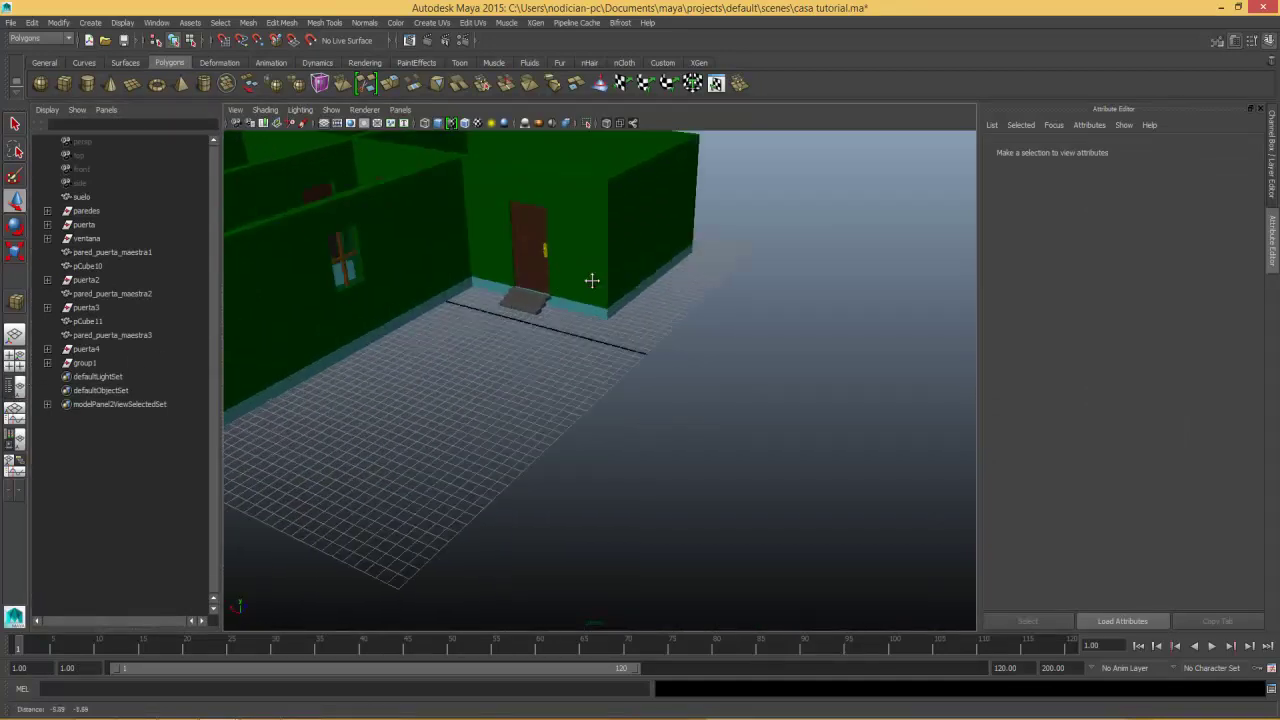
alt+drag(592, 280, 222, 231)
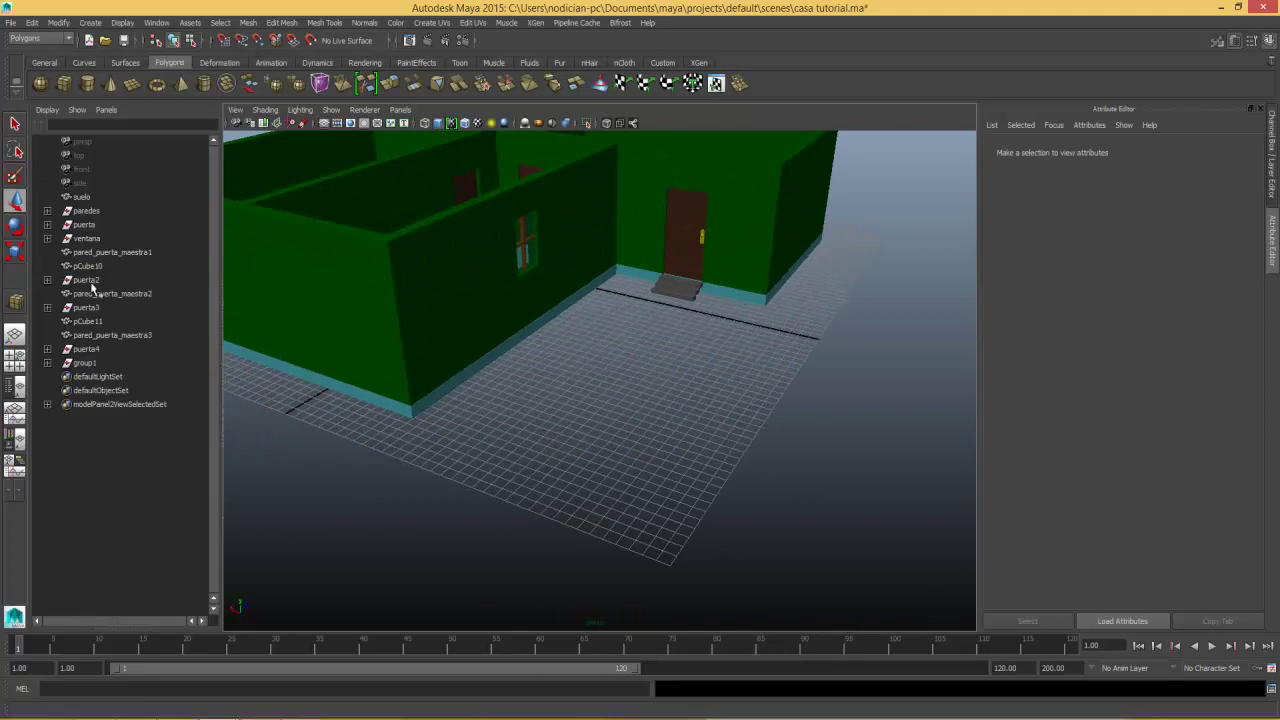
click(86, 211)
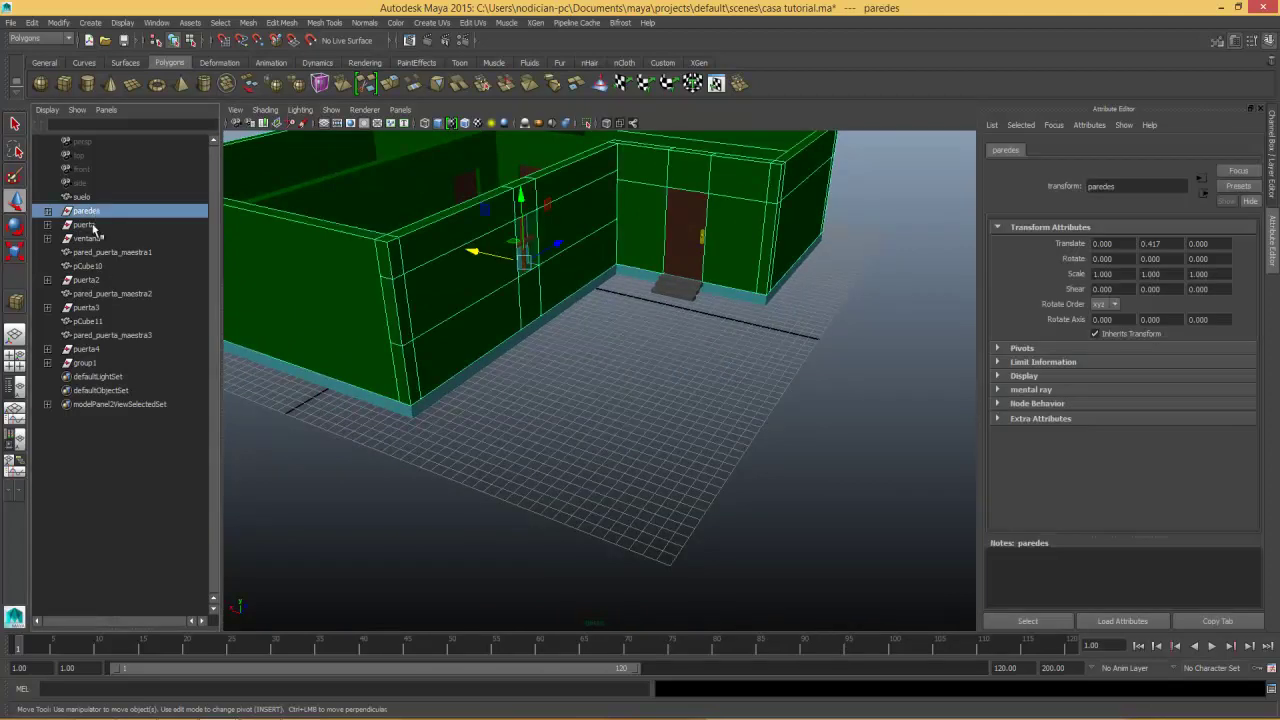
alt+drag(480, 300, 604, 397)
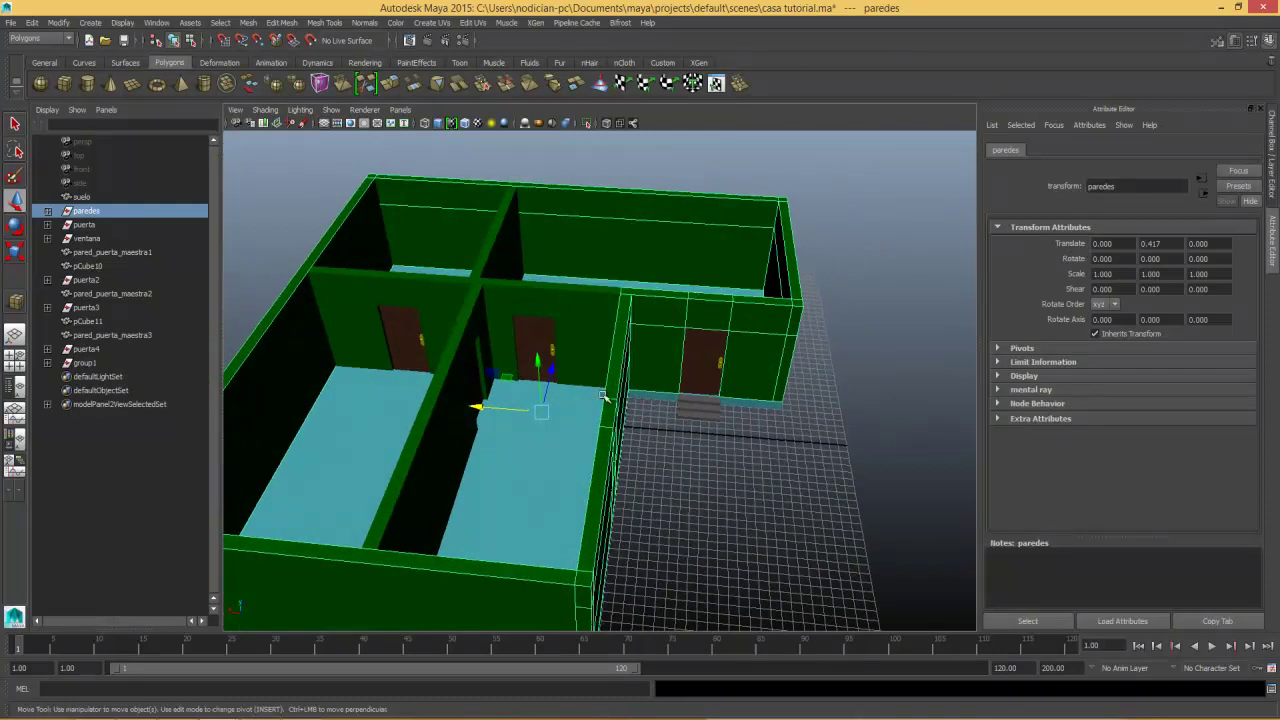
Parent pared_puerta_maestra1–3, pCube10 and pCube11 under the paredes group in the Outliner.
click(520, 290)
shift+click(434, 272)
shift+click(420, 290)
shift+click(458, 352)
shift+click(403, 476)
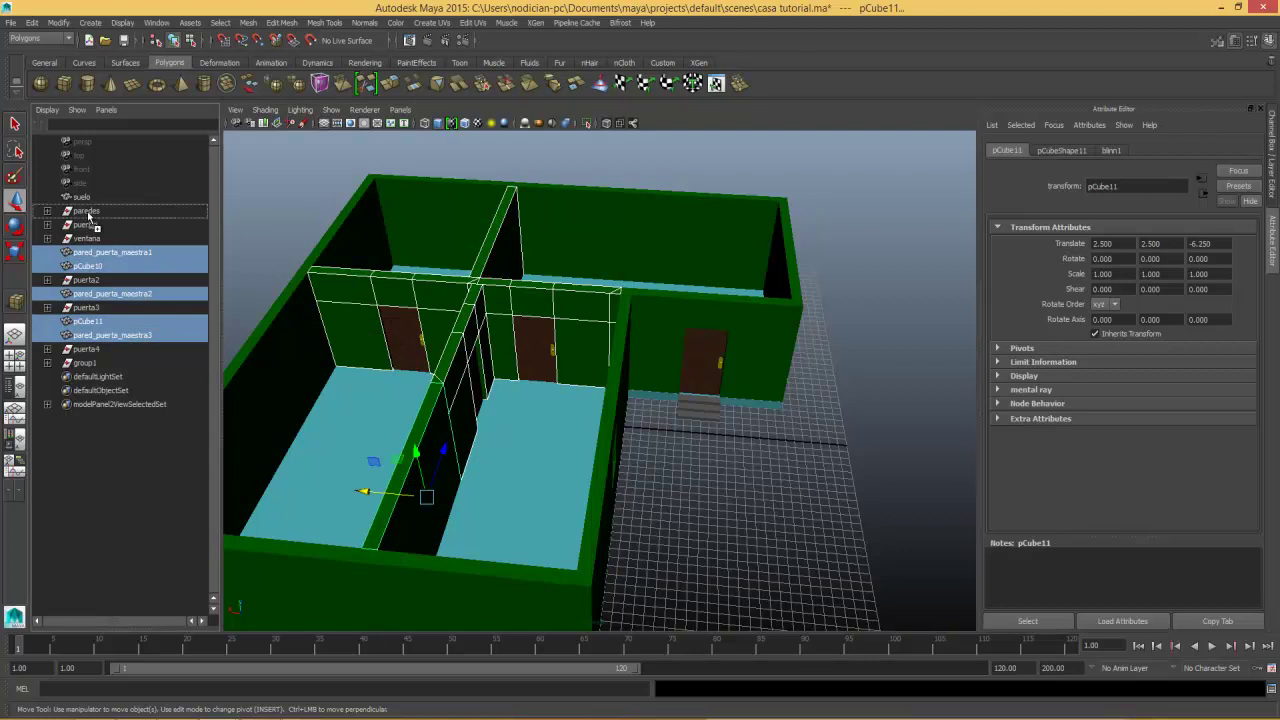
middle_drag(104, 326, 90, 211)
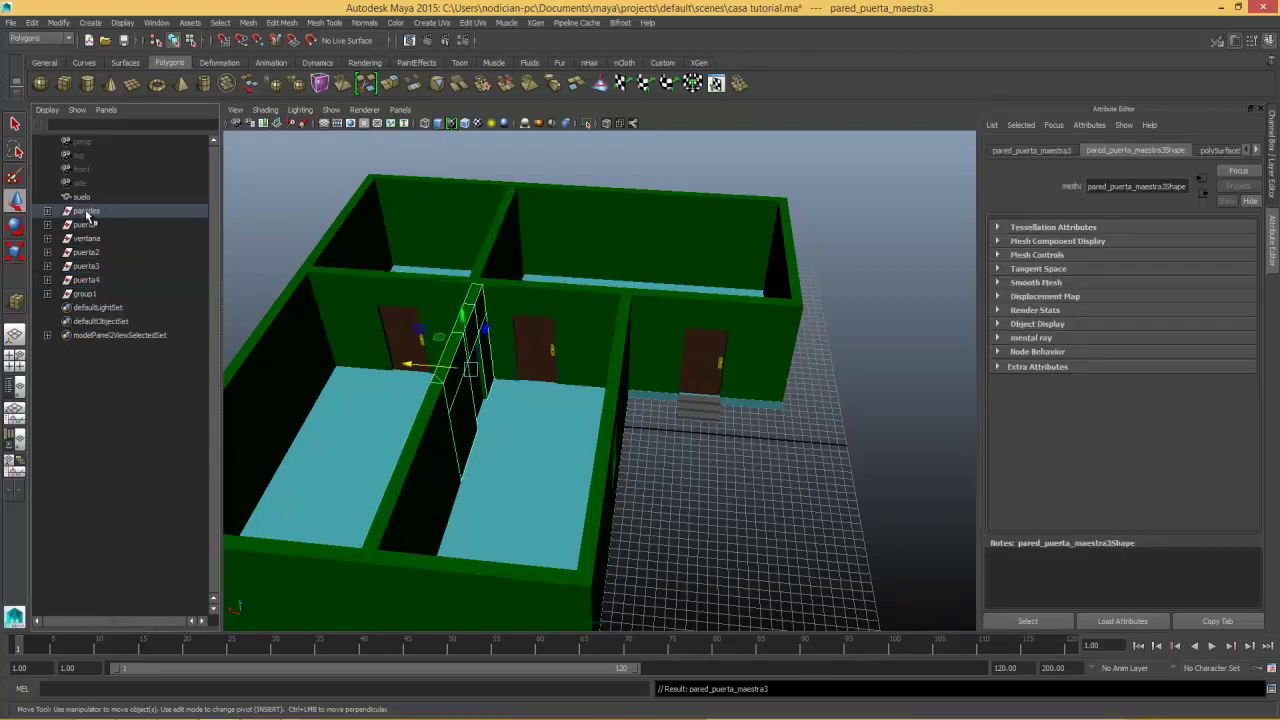
Select the door entries puerta through puerta4 in the Outliner.
click(89, 215)
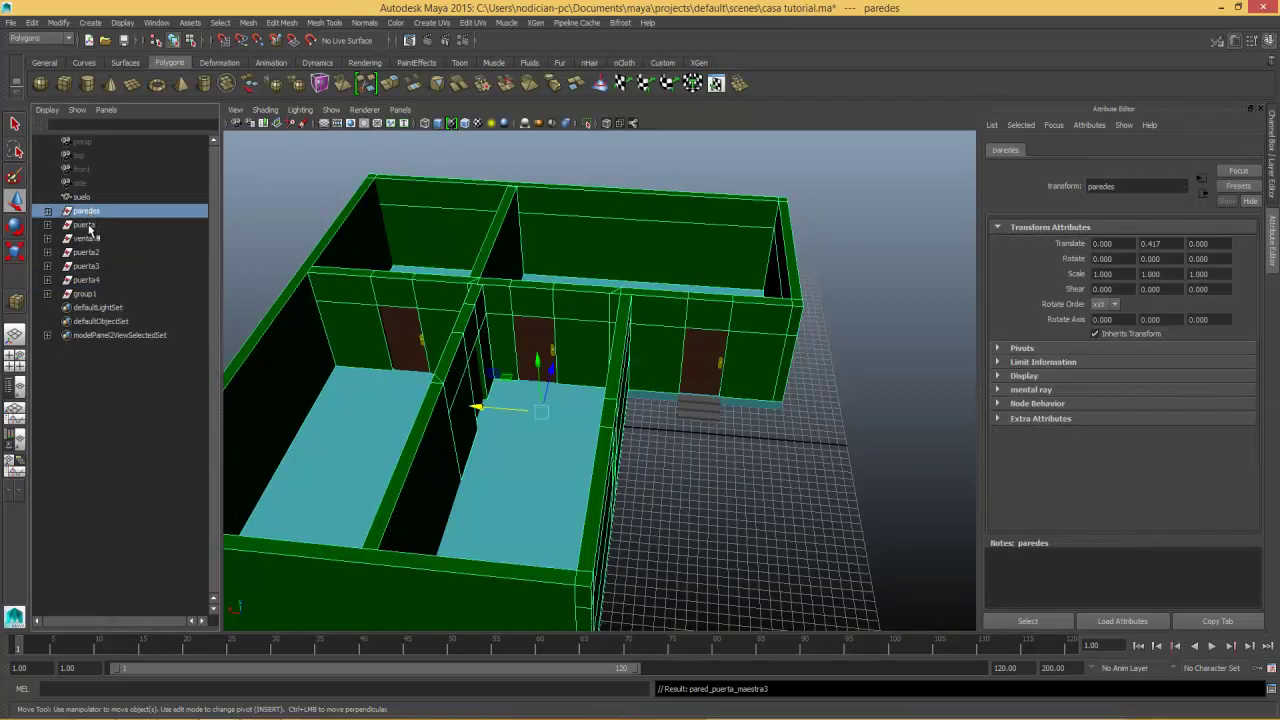
click(89, 226)
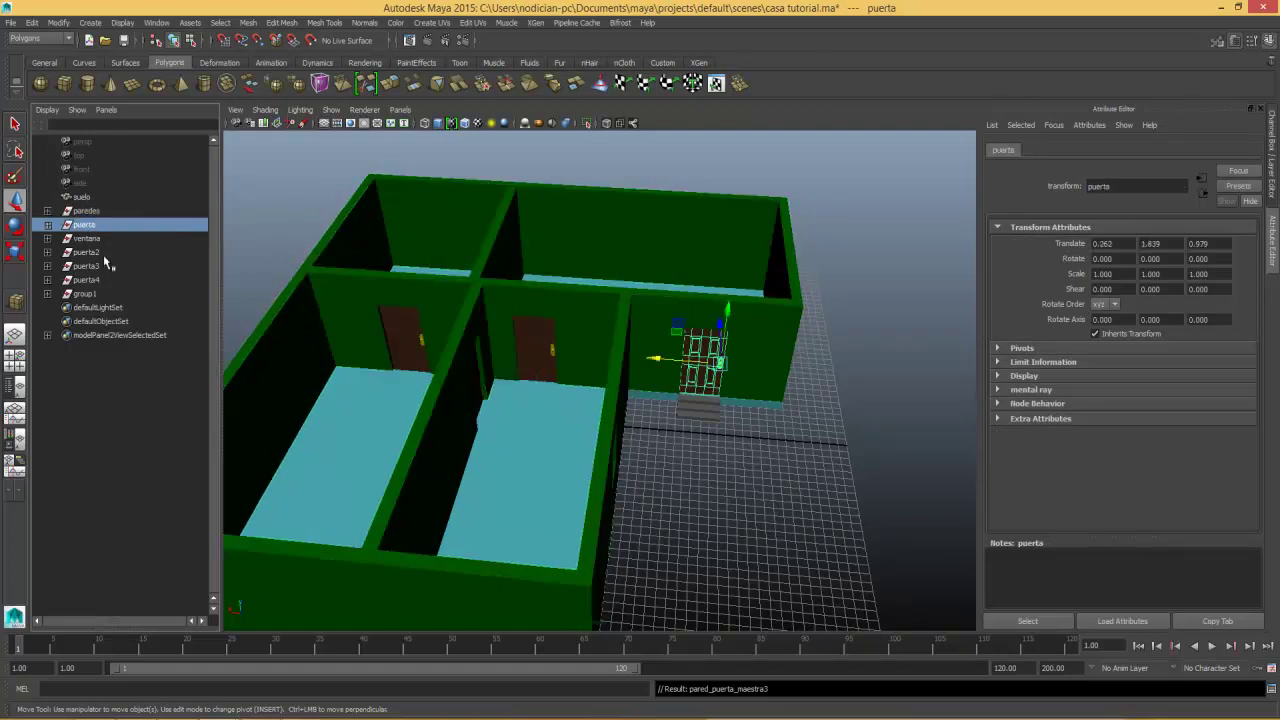
click(537, 342)
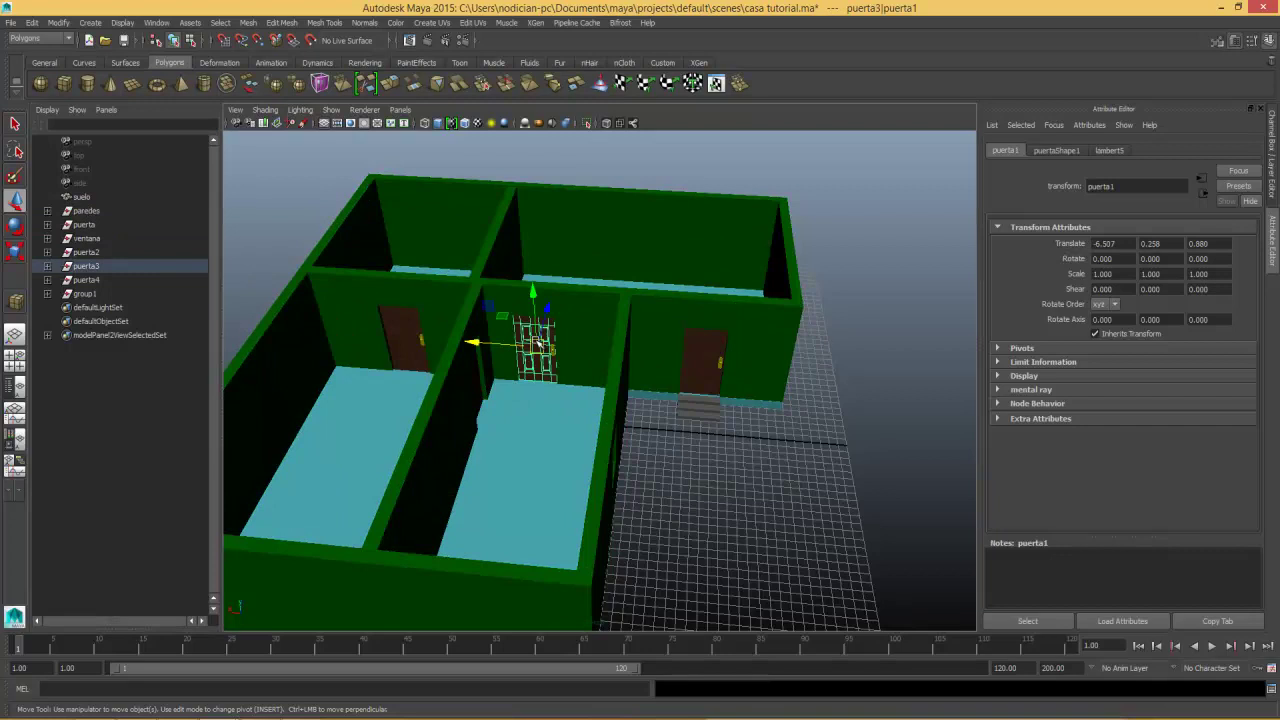
click(88, 253)
click(88, 266)
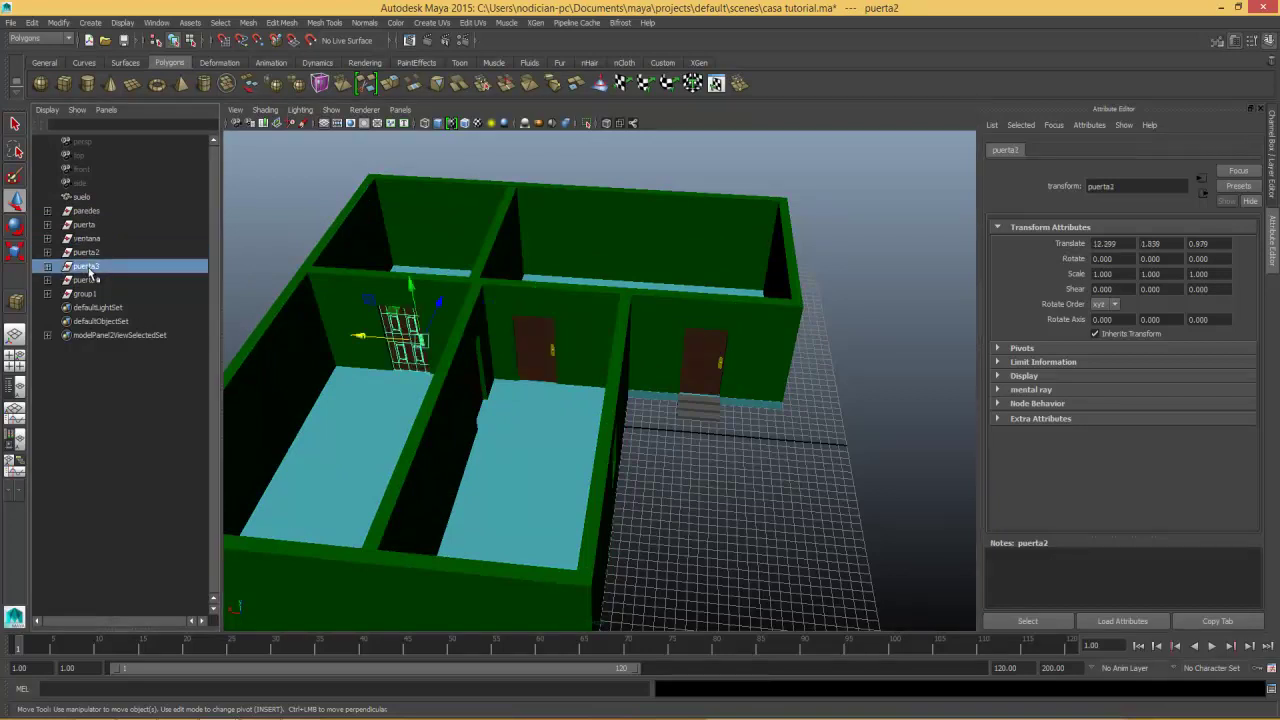
click(90, 280)
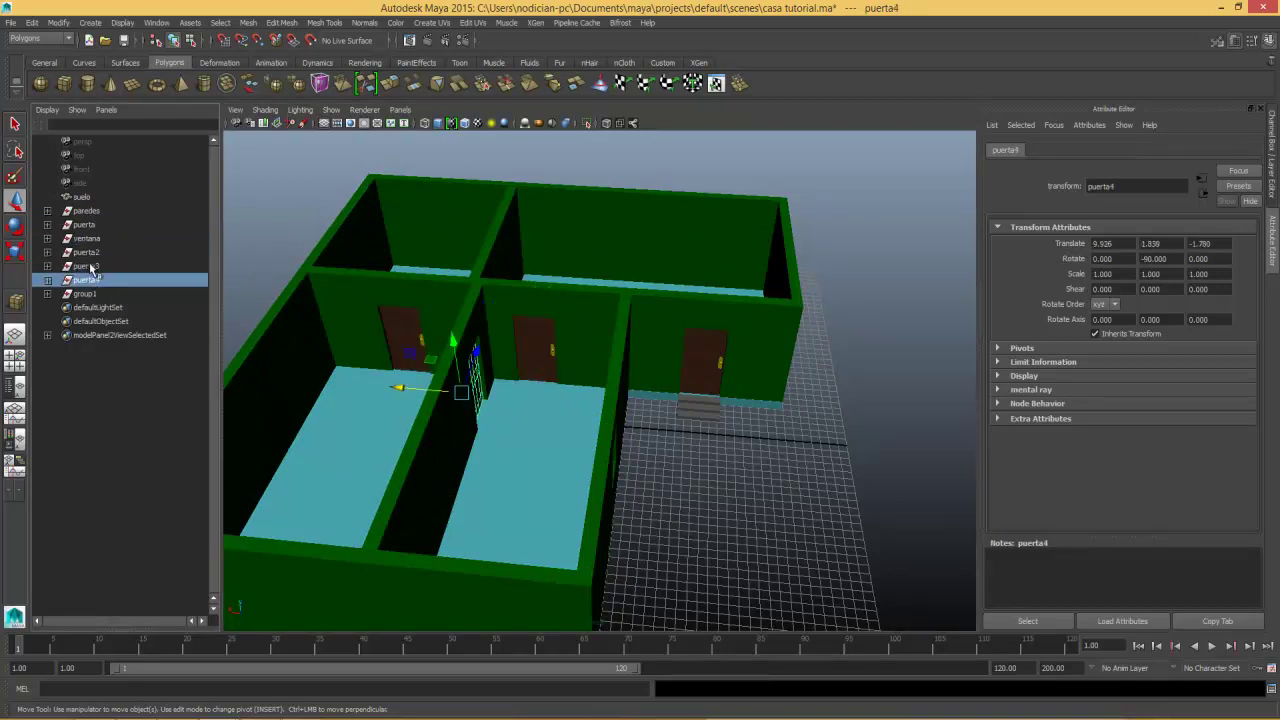
ctrl+click(88, 266)
ctrl+click(90, 253)
Undo the accidental door parenting and select only puerta to puerta4.
mouse_move(92, 259)
middle_down()
mouse_move(92, 232)
mouse_move(88, 257)
middle_up()
key(ctrl+z)
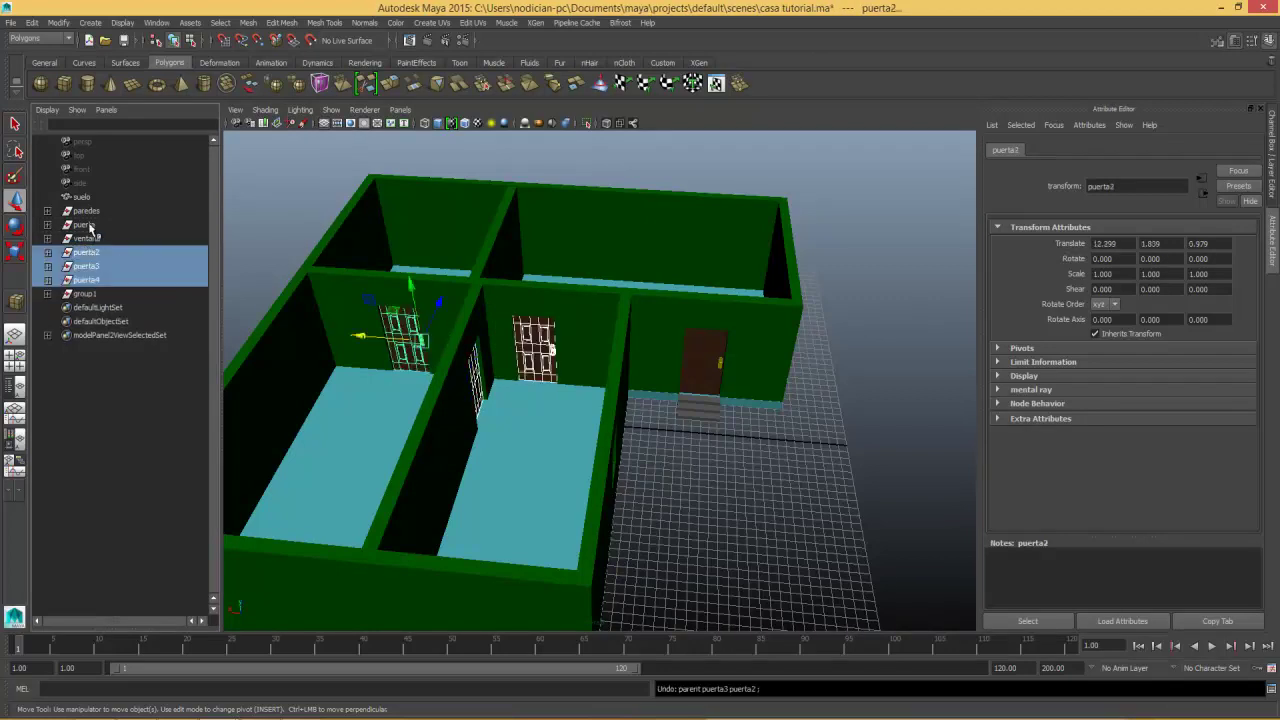
shift+click(88, 229)
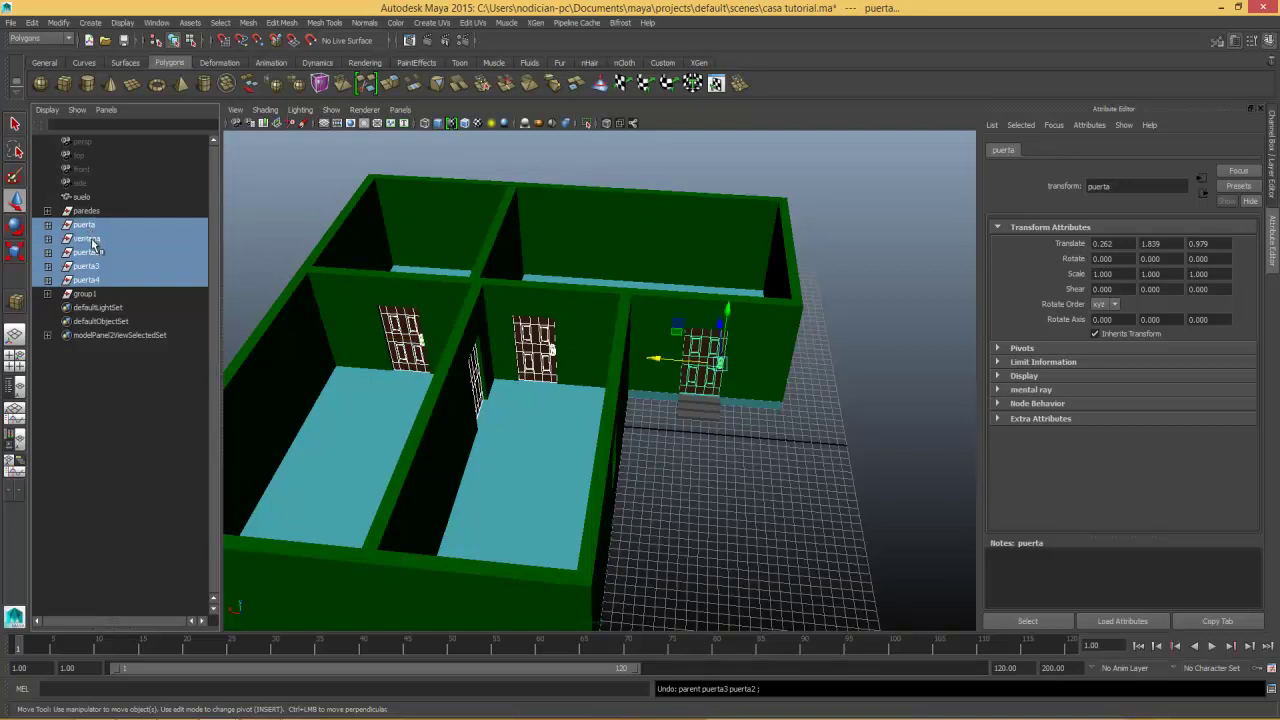
ctrl+click(91, 241)
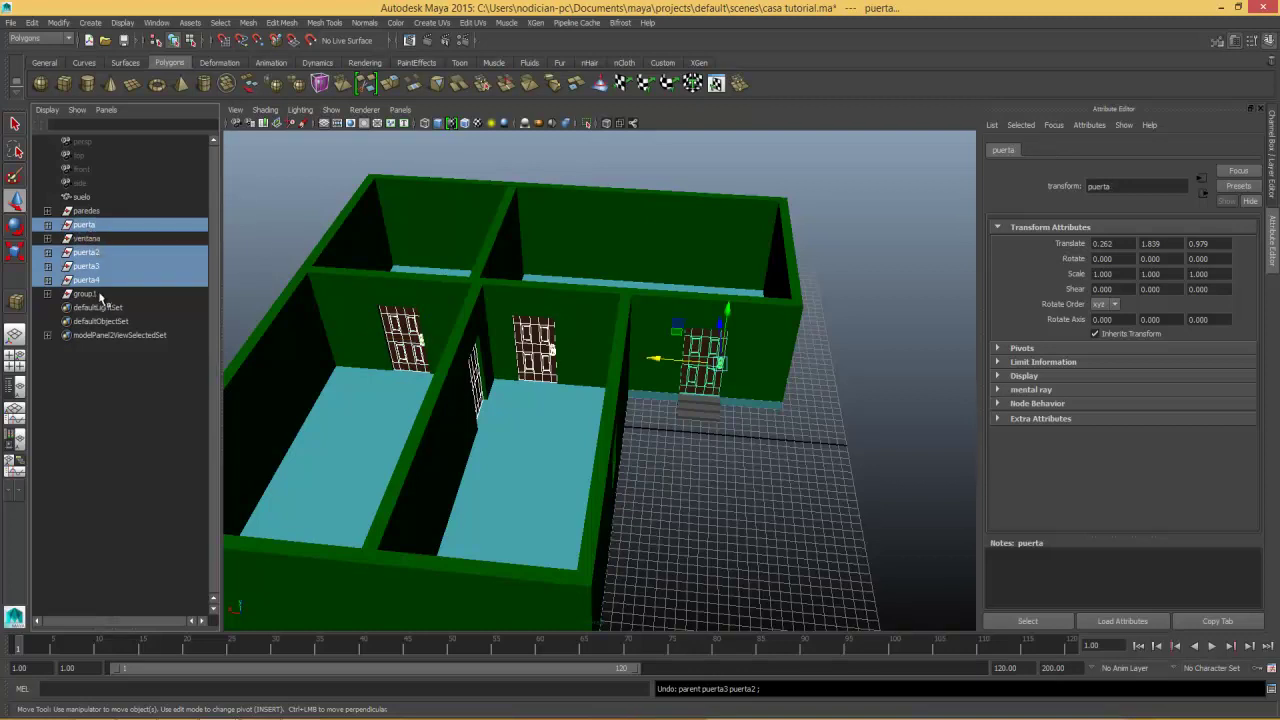
Group the four doors and rename the new group conjunto_de_puertas.
key(ctrl+g)
double_click(88, 253)
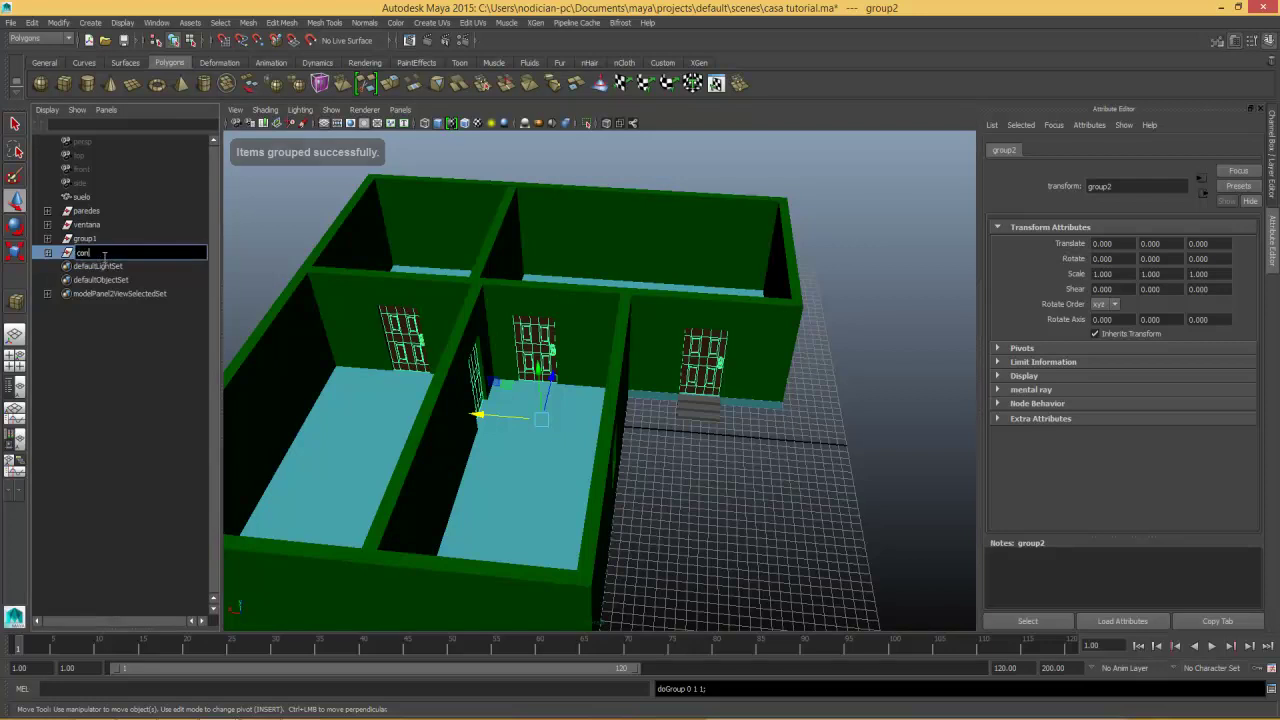
text(junto_de_puert)
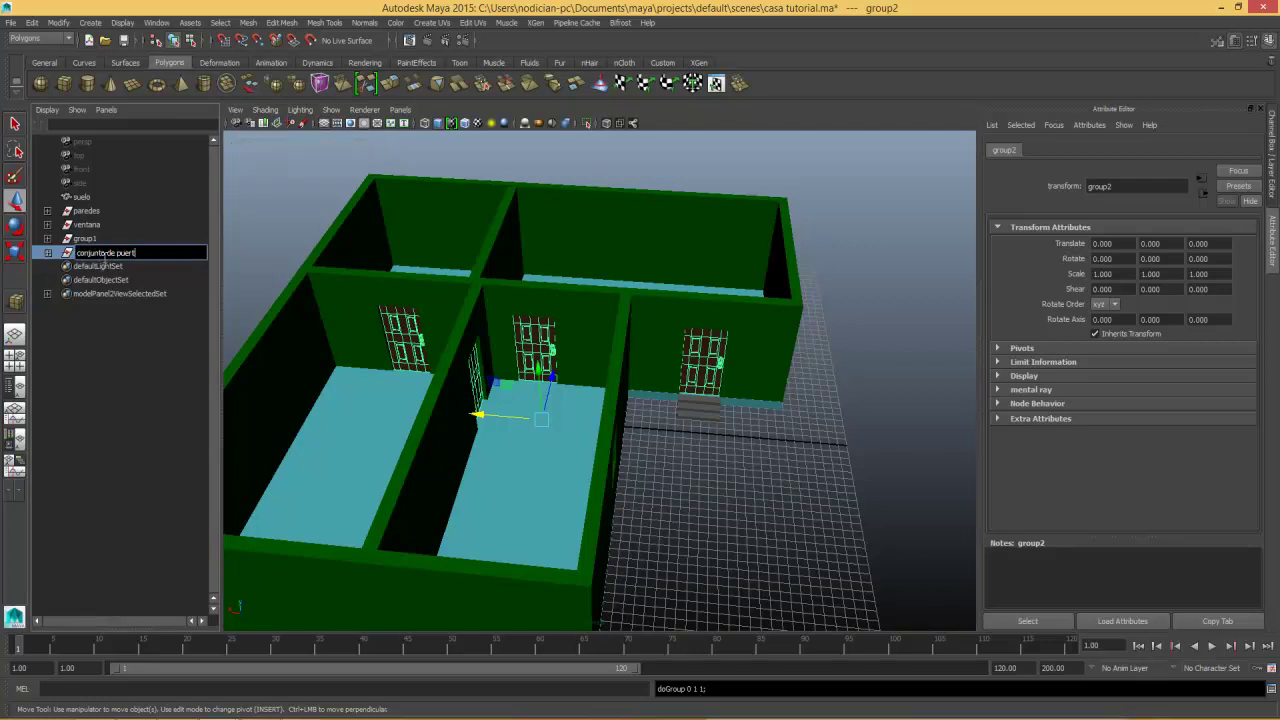
text(as)
key(Return)
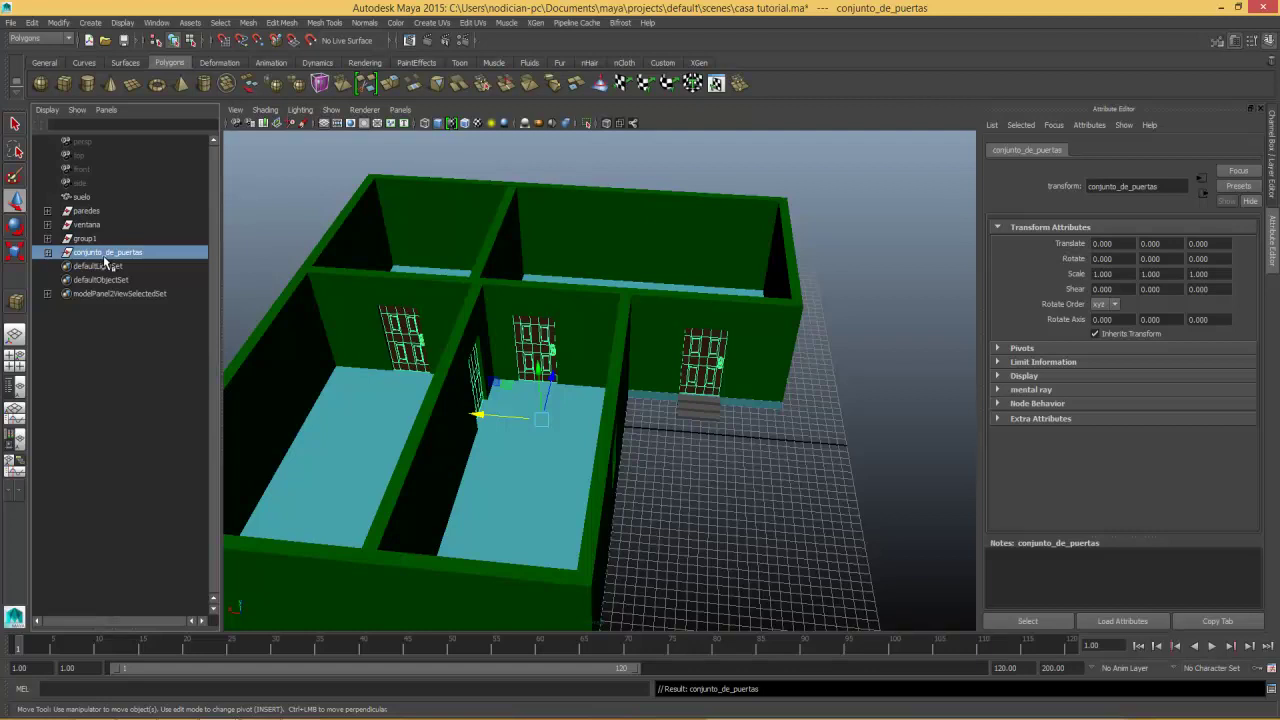
alt+drag(605, 274, 653, 351)
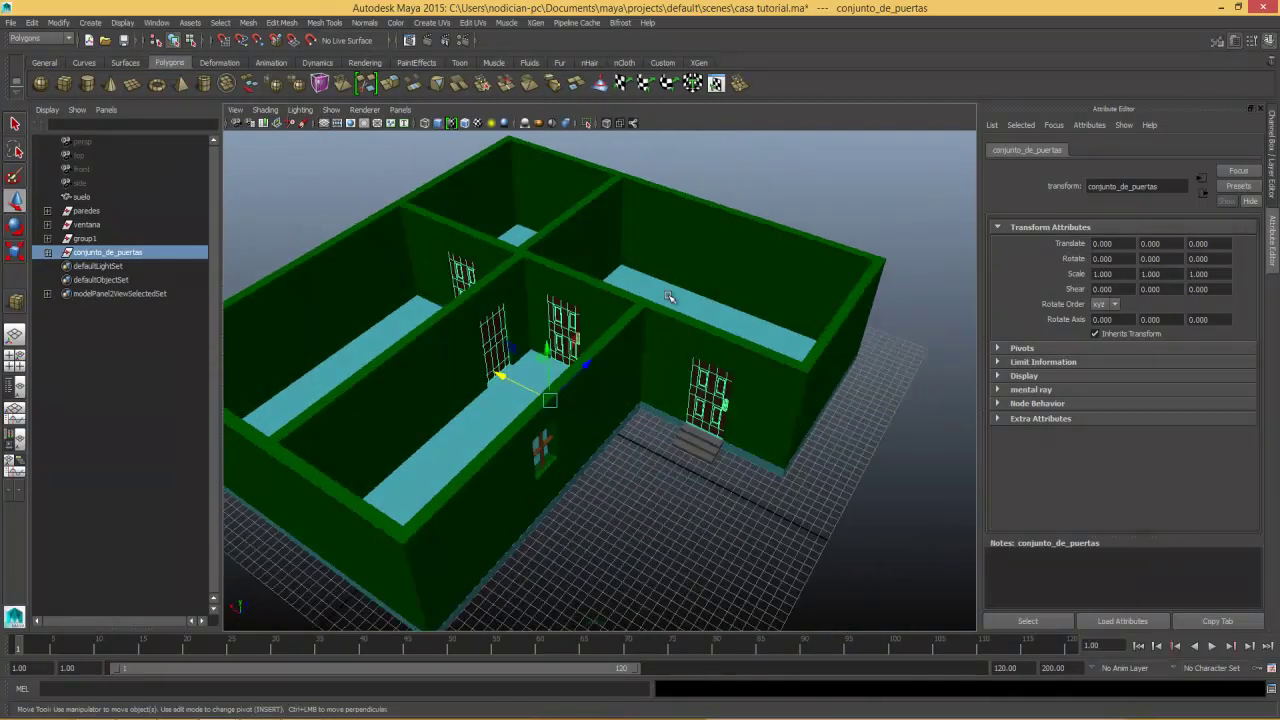
Rename group1 in the Outliner to 'escaleras' and tumble the view down into the rooms.
click(86, 239)
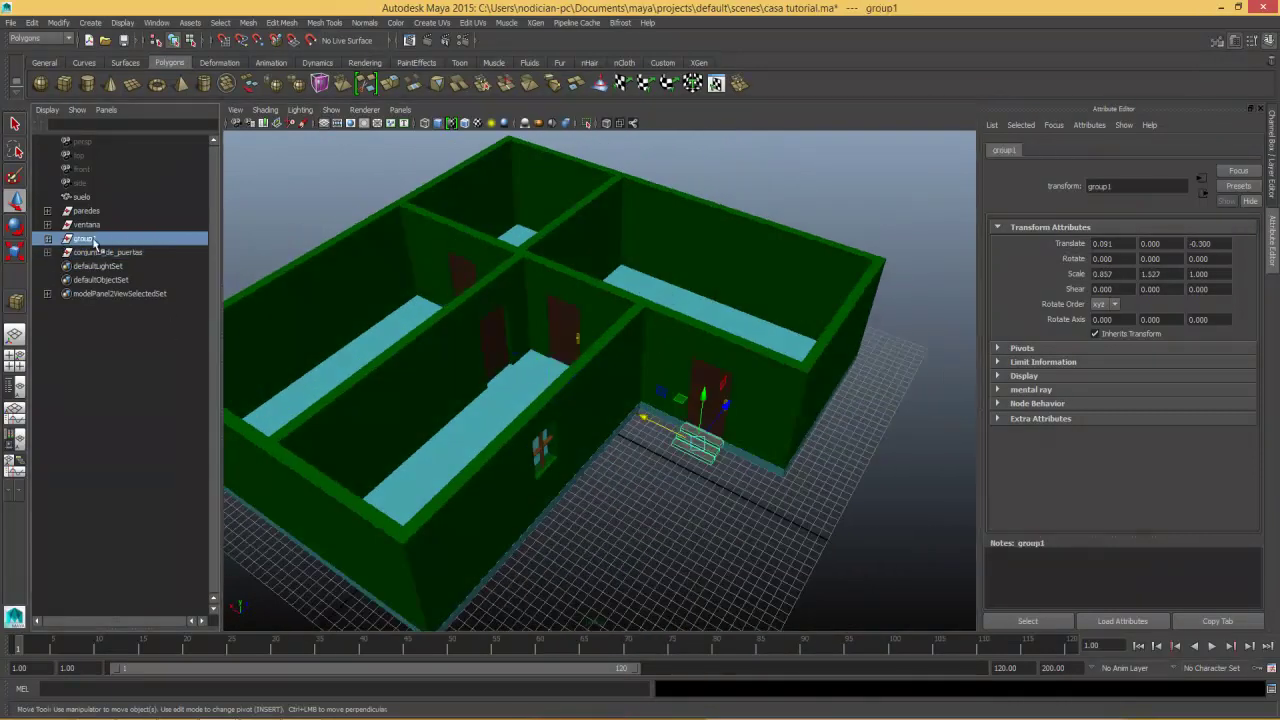
double_click(95, 240)
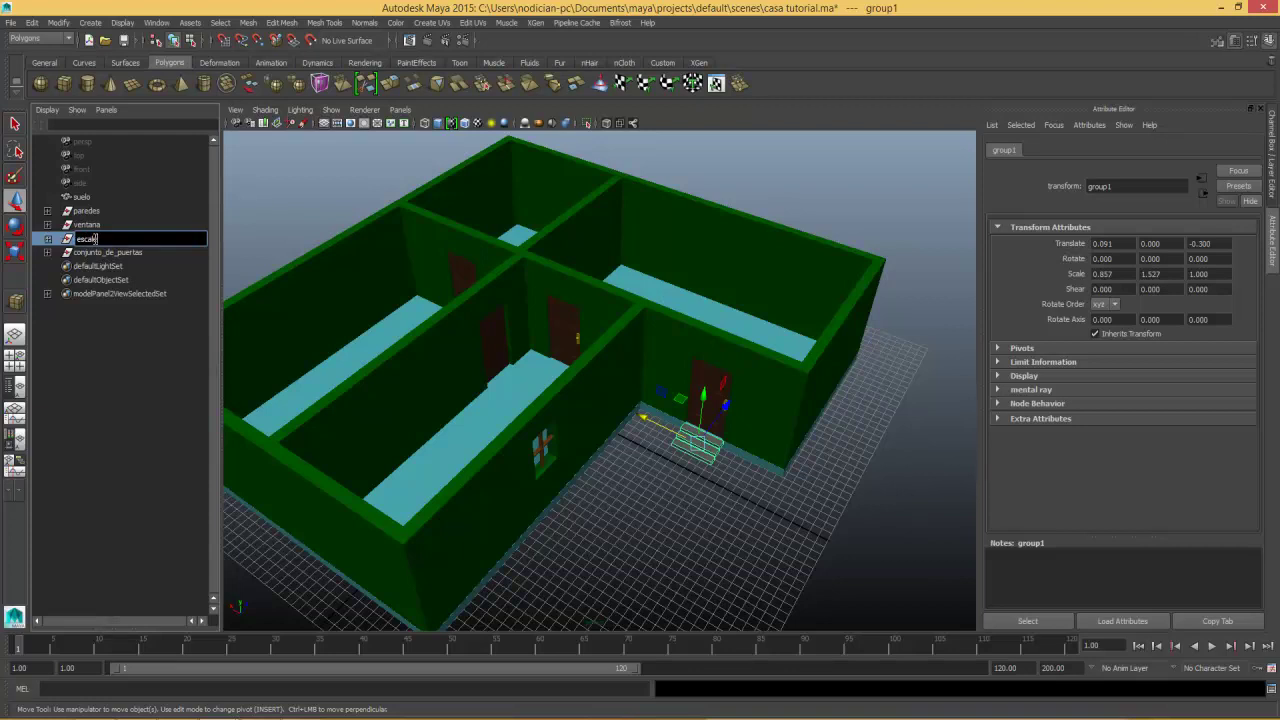
text(eras)
key(Return)
mouse_move(455, 288)
alt+mouse_down()
mouse_move(573, 305)
mouse_move(623, 277)
mouse_move(691, 277)
mouse_move(838, 305)
mouse_move(666, 320)
mouse_move(678, 262)
mouse_move(529, 294)
mouse_move(689, 263)
mouse_move(569, 388)
alt+mouse_up()
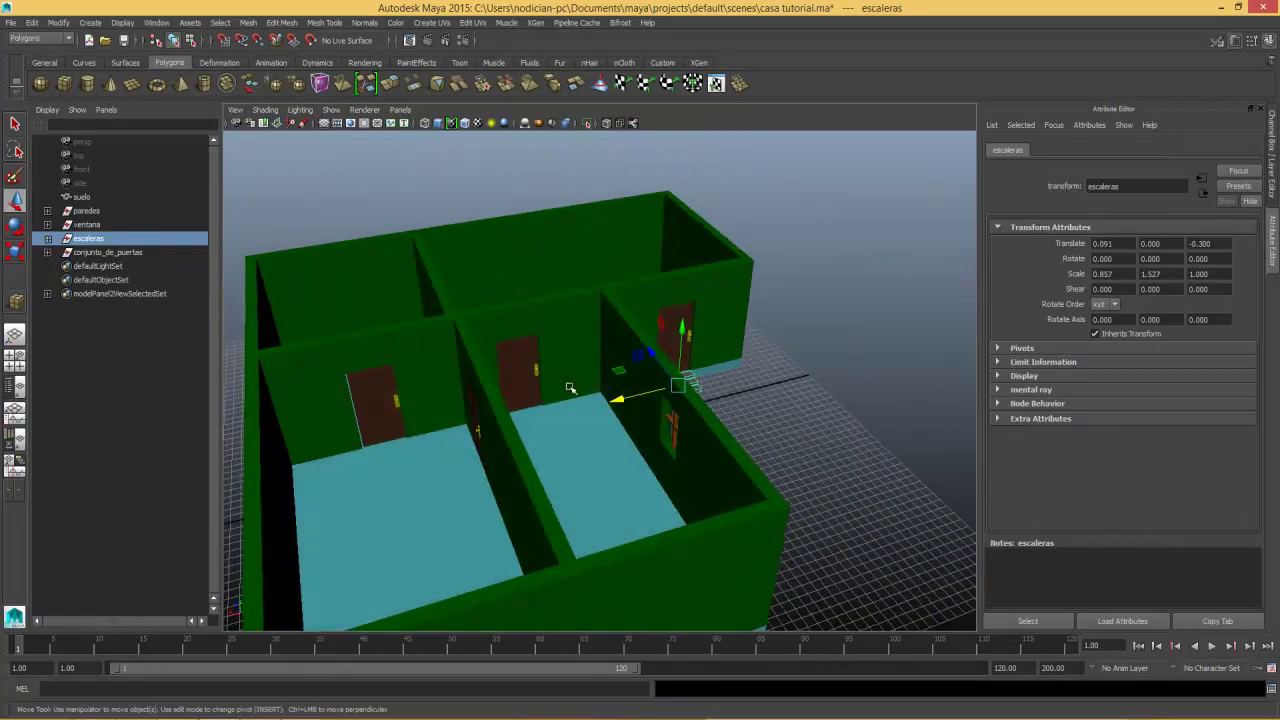
mouse_move(614, 497)
alt+mouse_down()
mouse_move(726, 491)
mouse_move(725, 466)
alt+mouse_up()
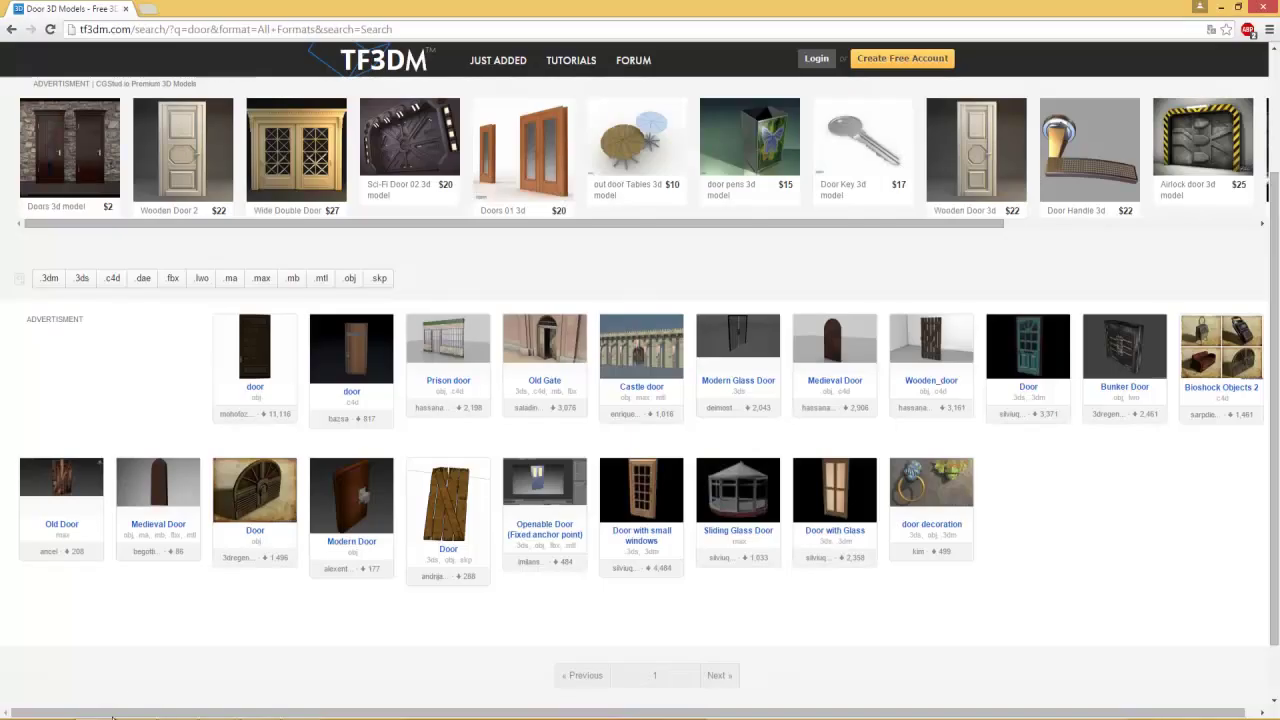
Open TF3DM's furniture category and browse its models.
scroll(390, 315, up, 3)
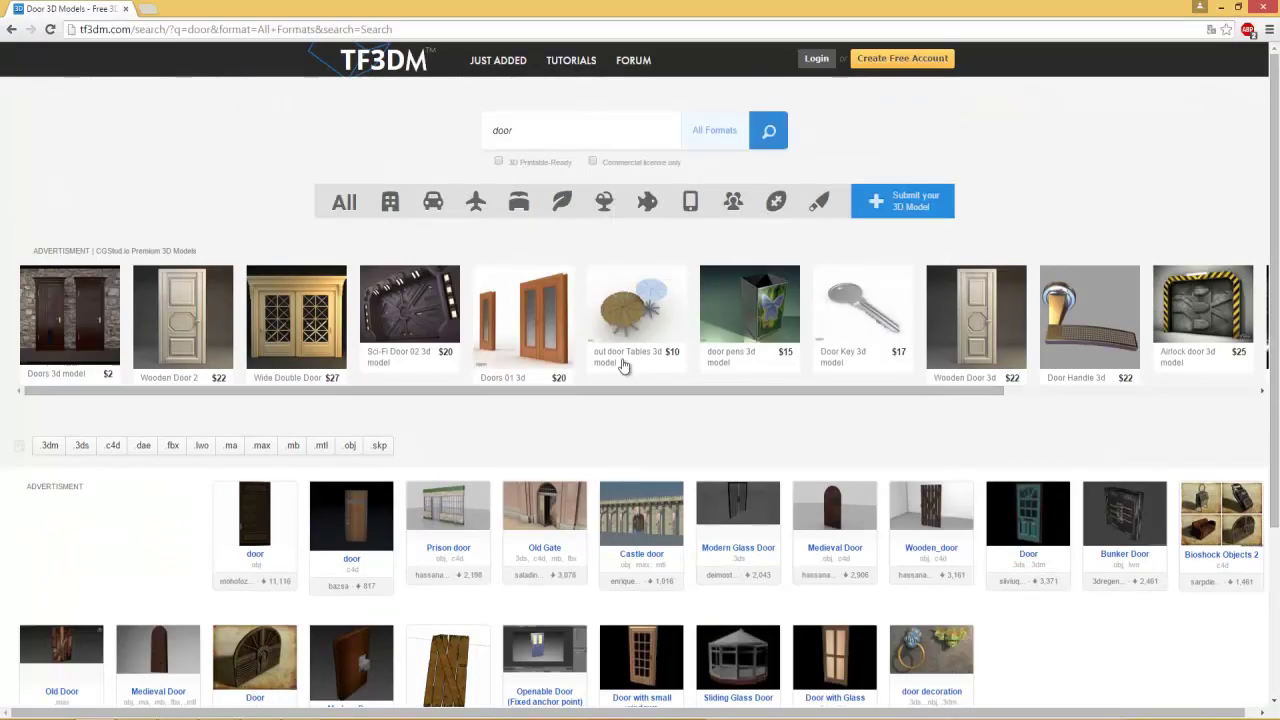
click(522, 209)
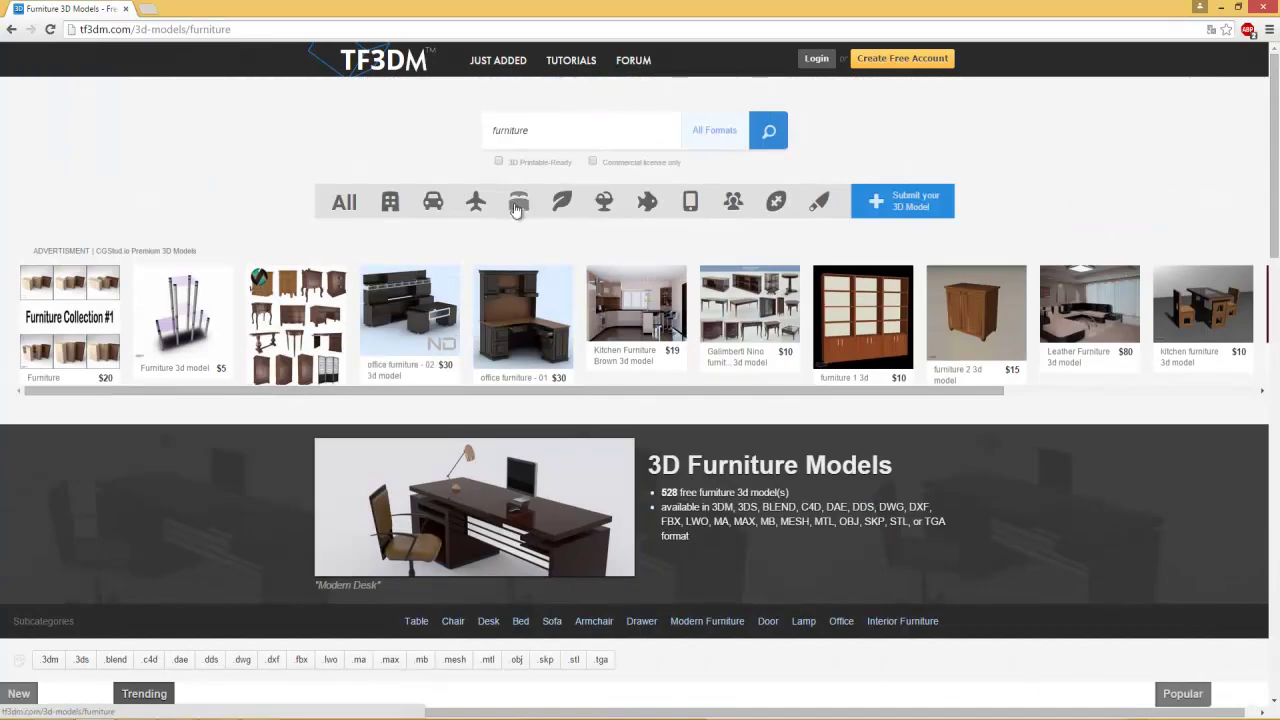
scroll(518, 207, down, 3)
scroll(518, 207, down, 3)
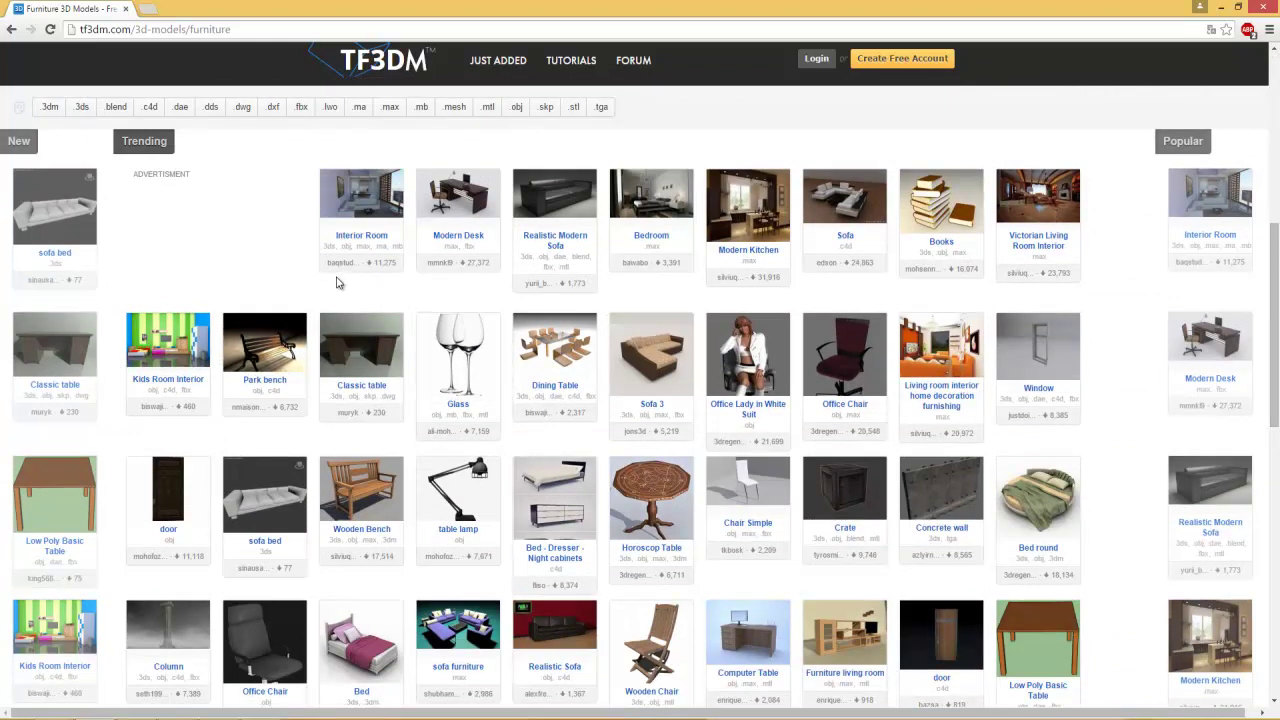
scroll(930, 315, down, 2)
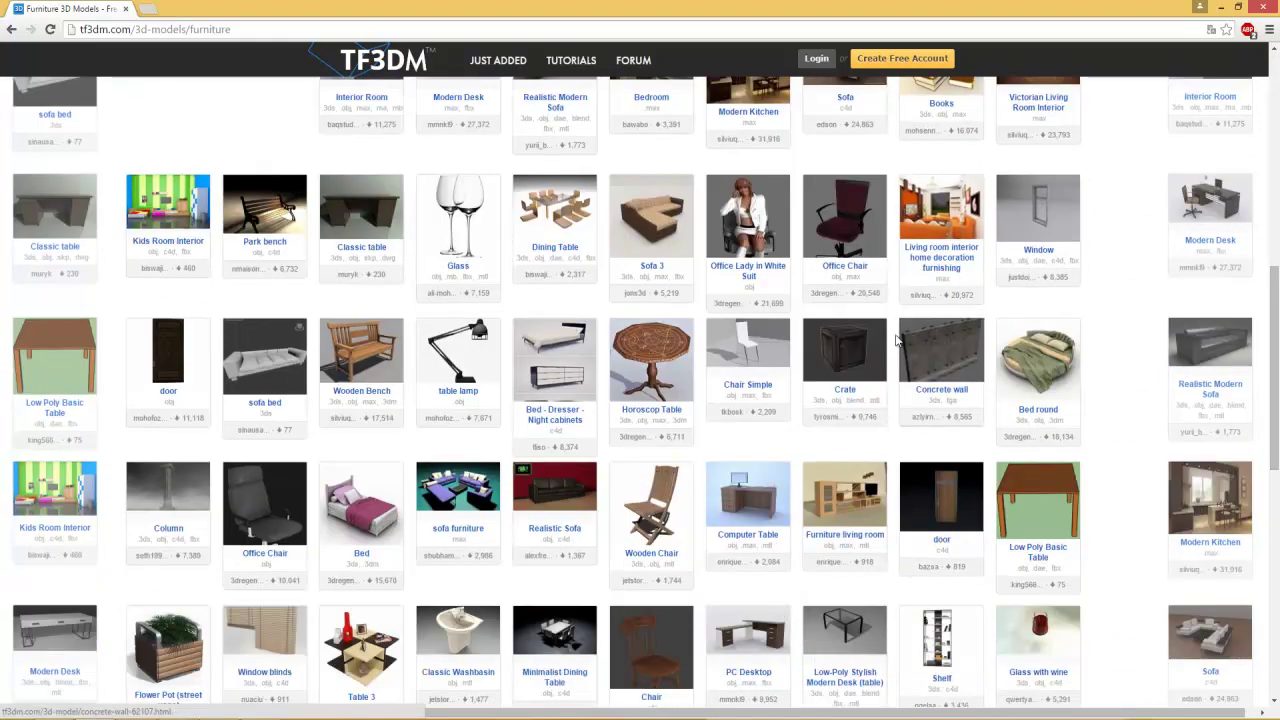
scroll(845, 180, down, 1)
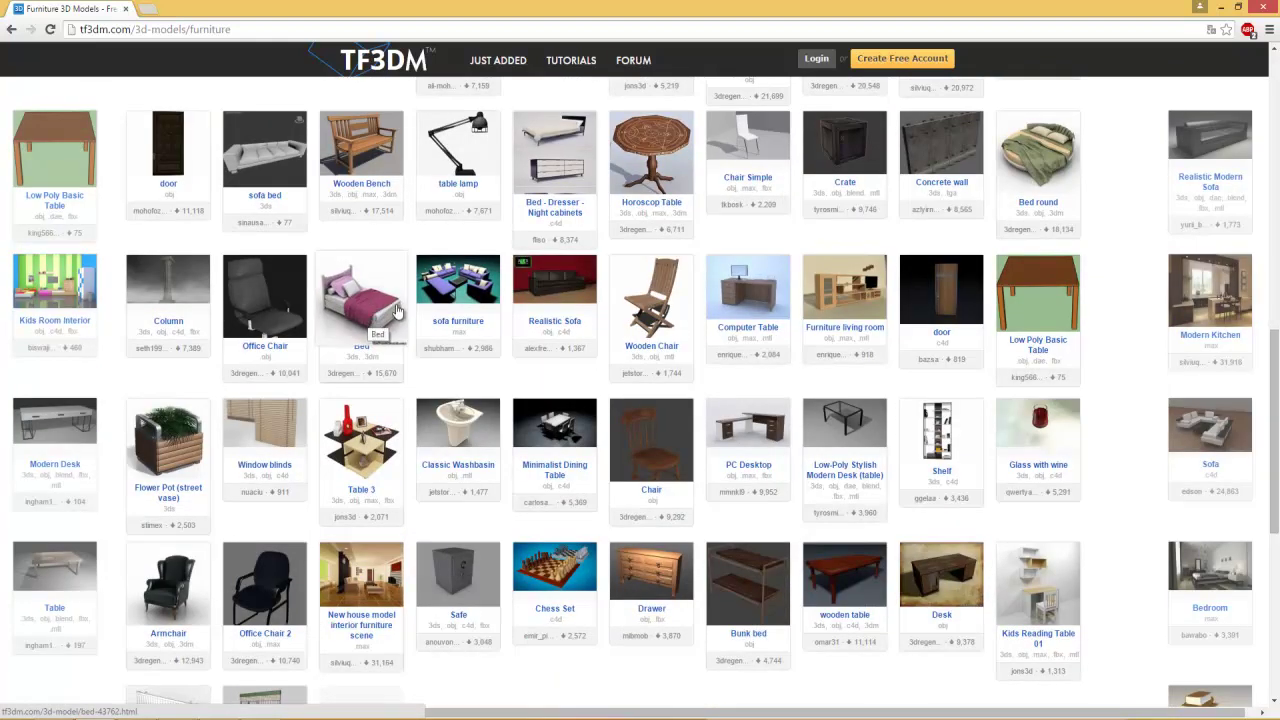
scroll(396, 311, up, 4)
scroll(376, 324, up, 1)
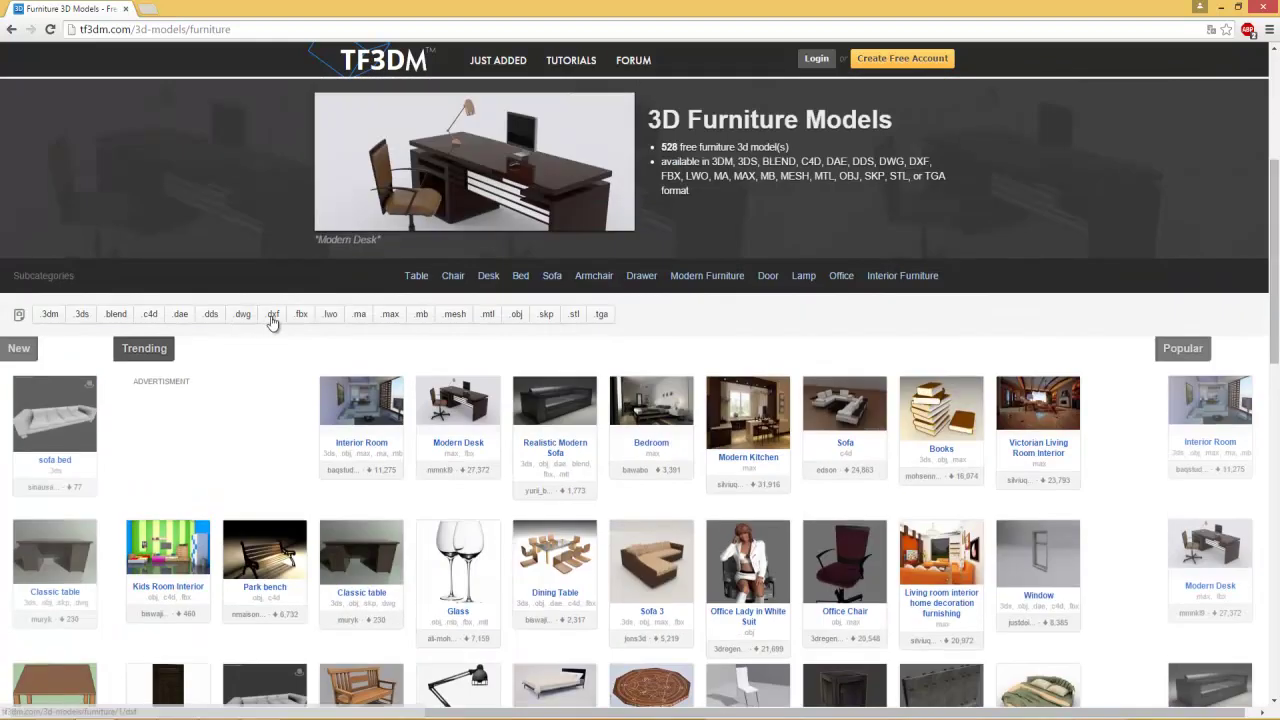
Filter the furniture models to .fbx format and scroll through the 122 results.
click(302, 318)
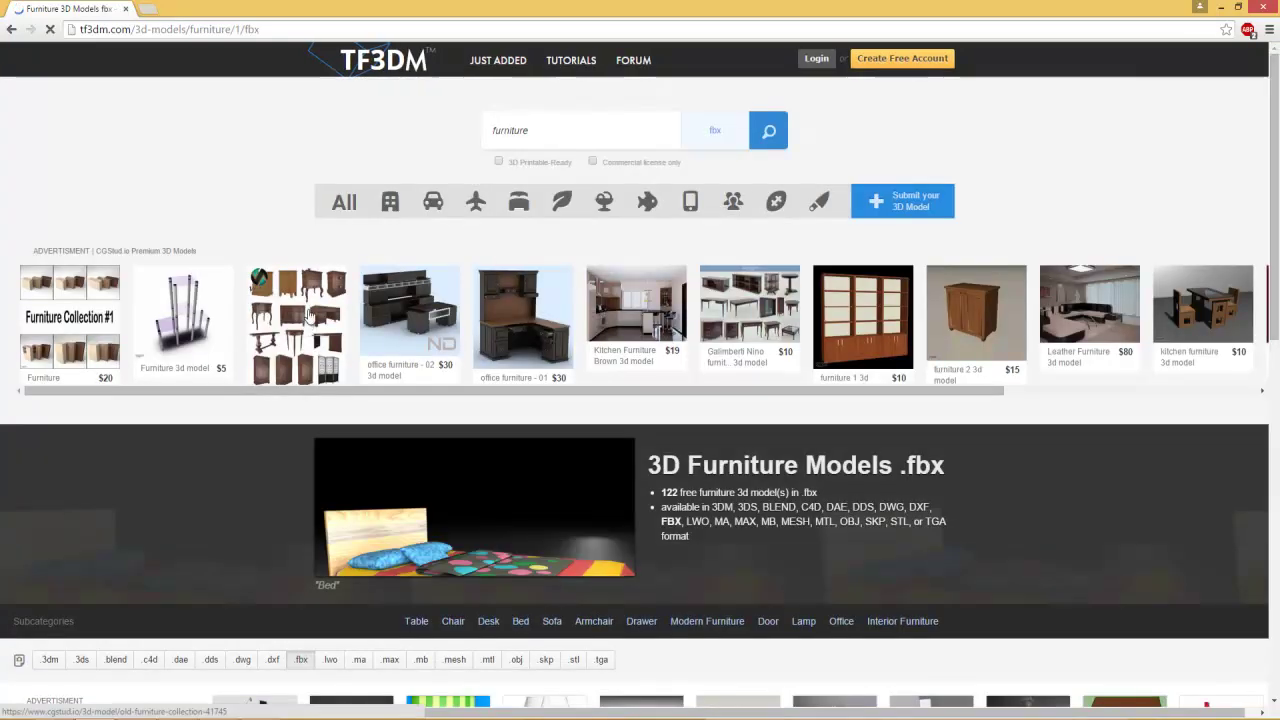
scroll(370, 332, down, 2)
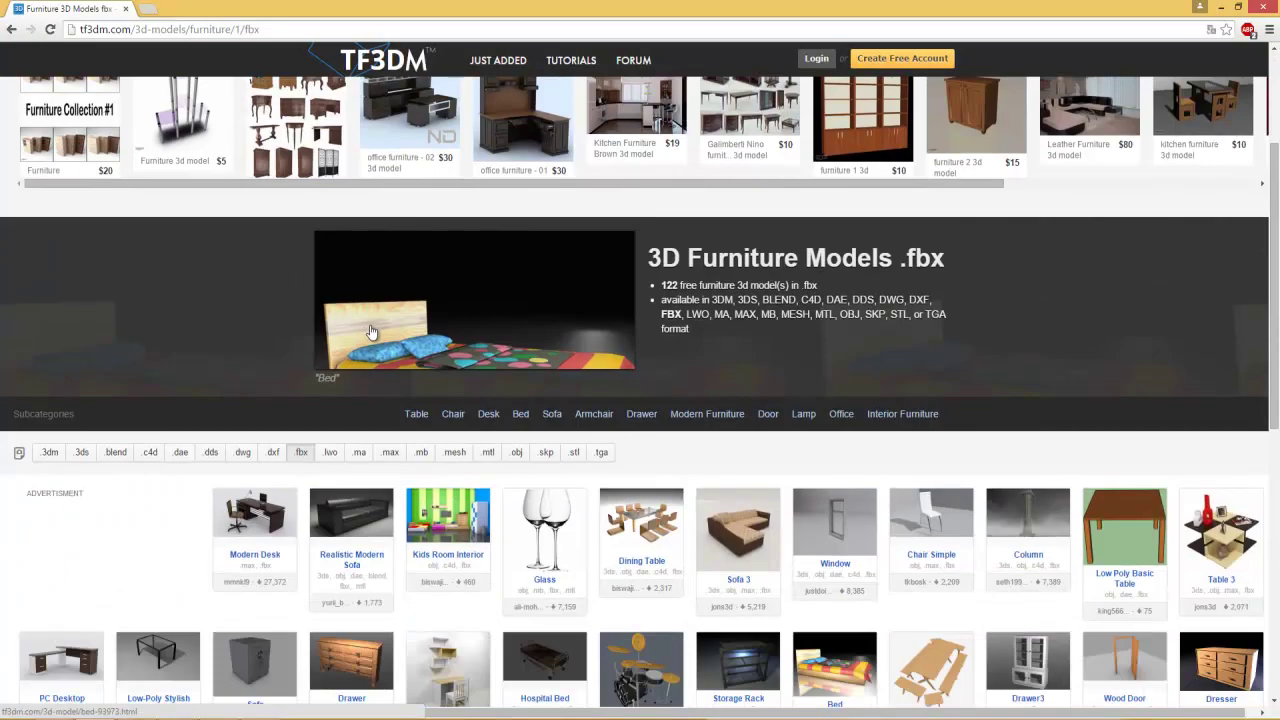
scroll(370, 332, down, 1)
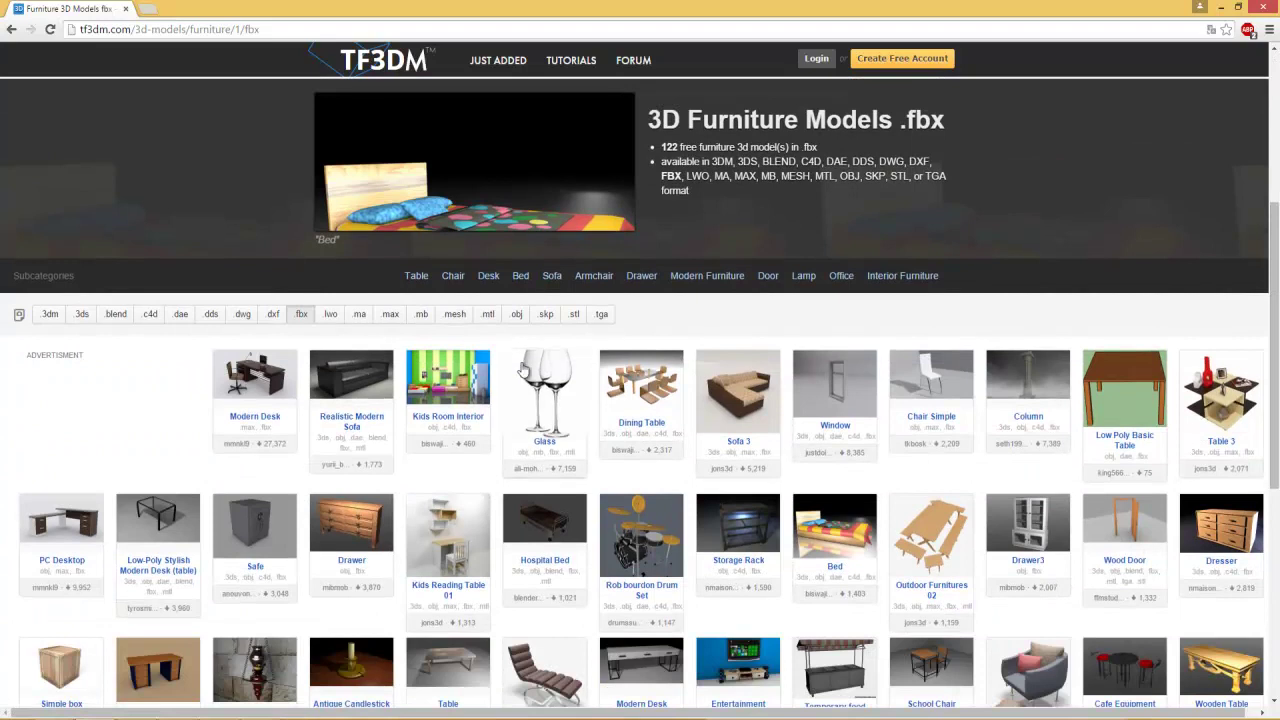
scroll(522, 372, down, 2)
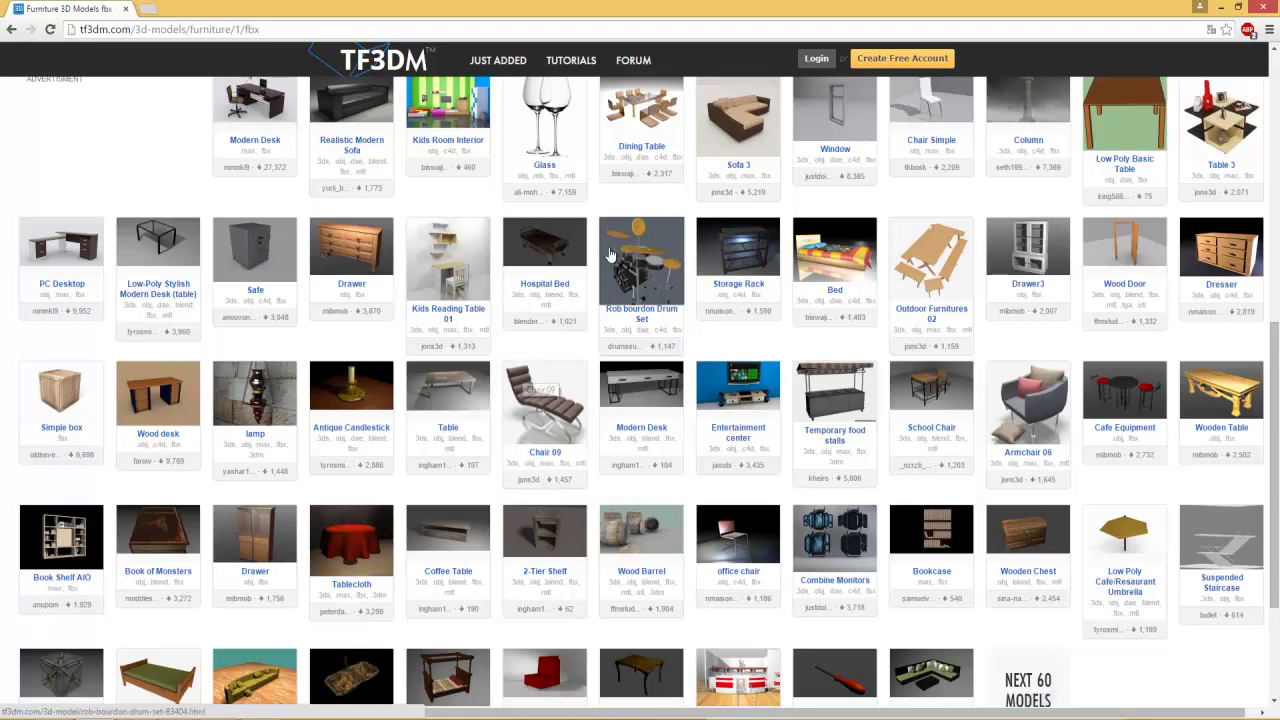
scroll(608, 282, down, 1)
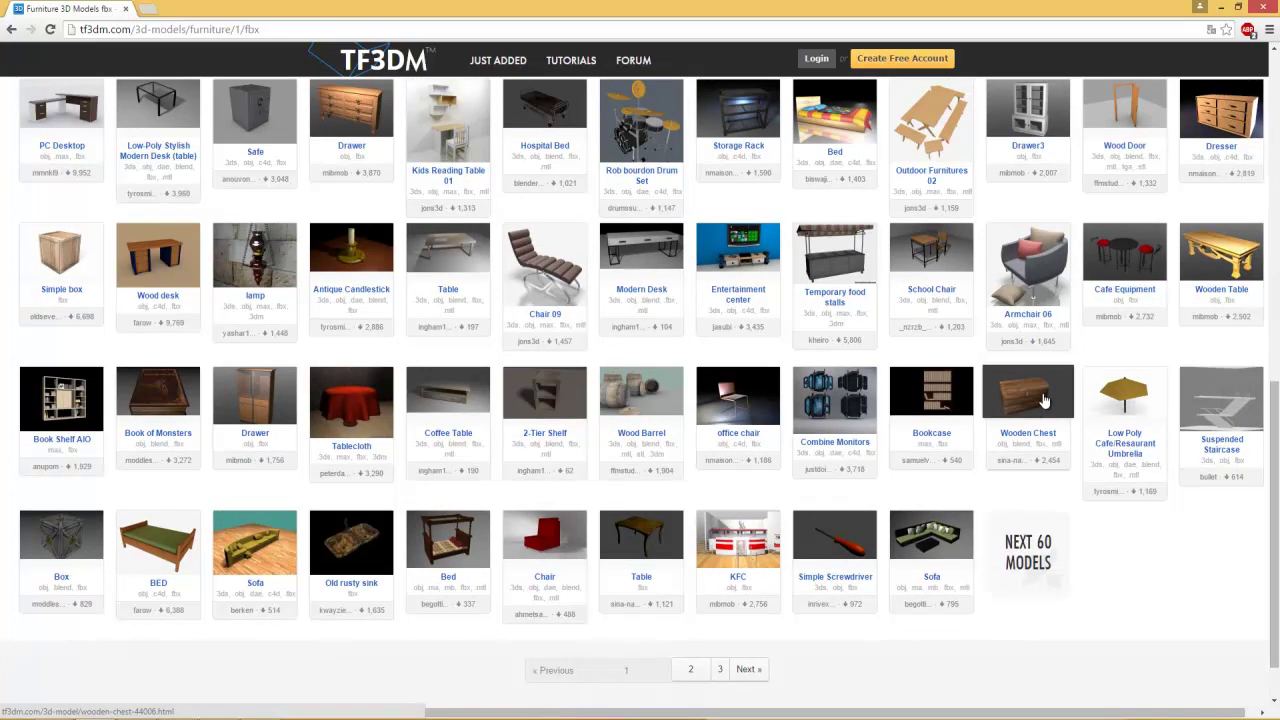
scroll(820, 460, up, 1)
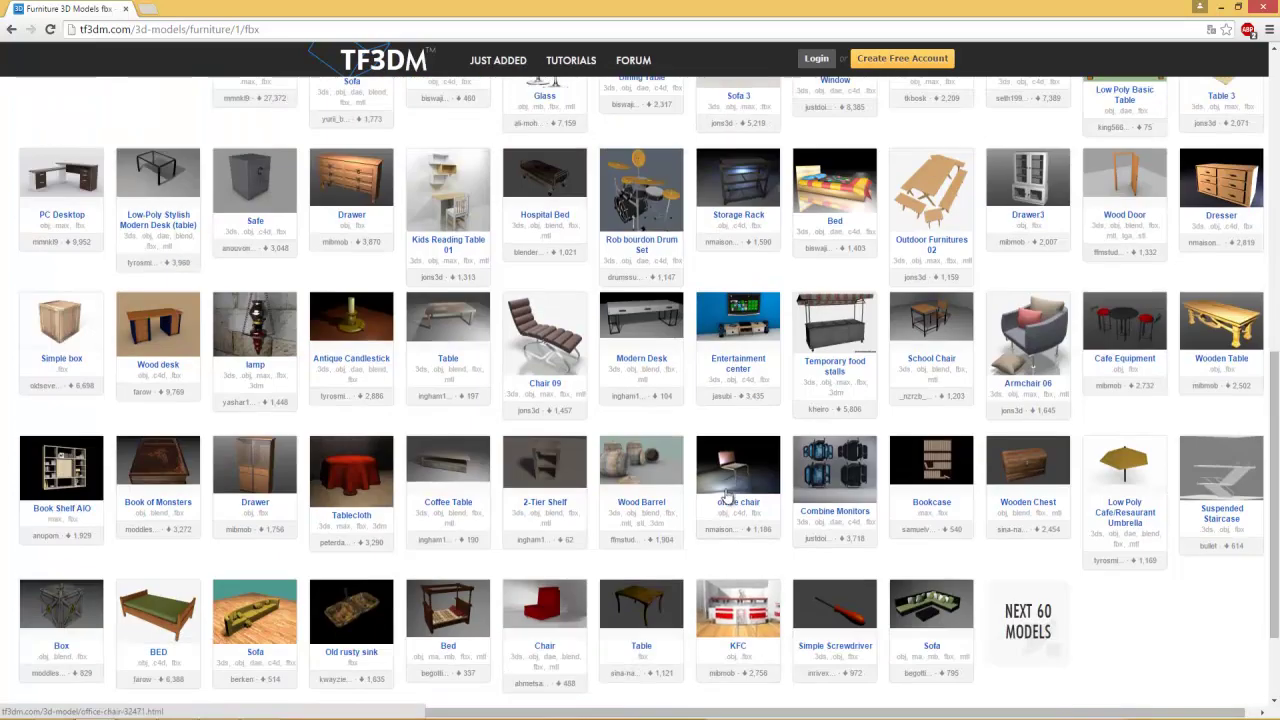
scroll(727, 497, up, 3)
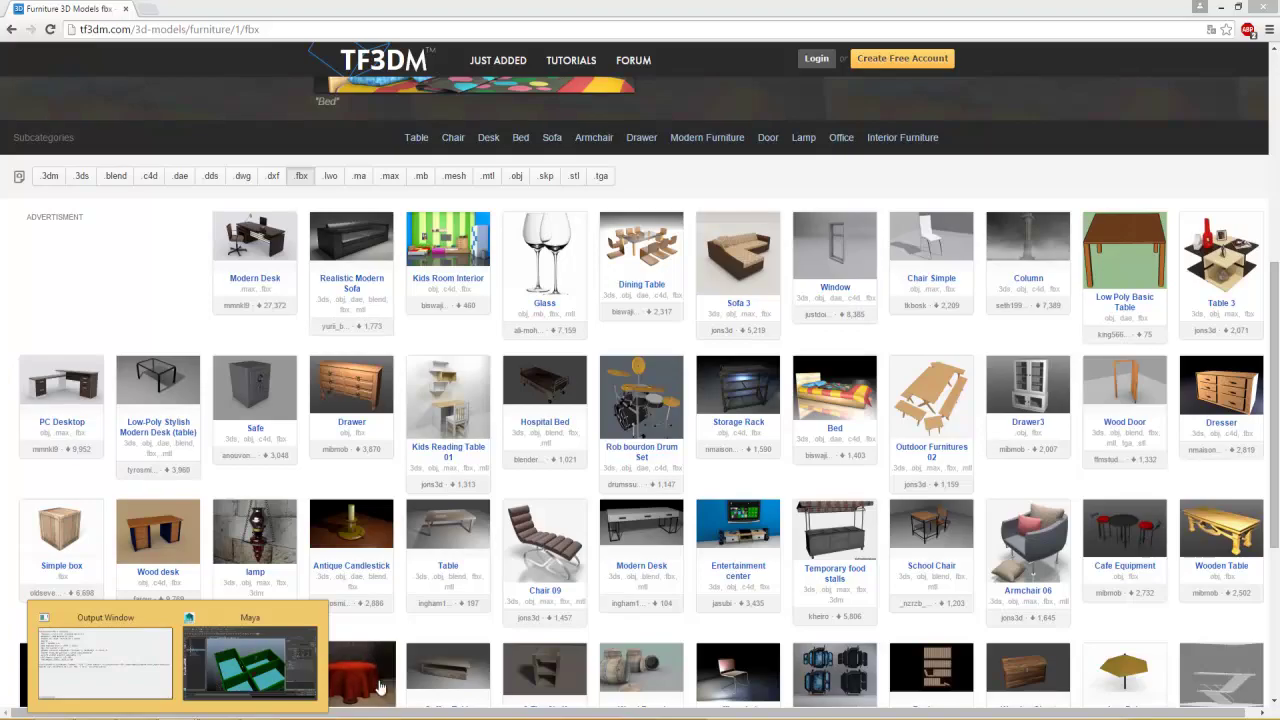
Bring Maya back, open File > Import and close the Import dialog without importing.
click(250, 660)
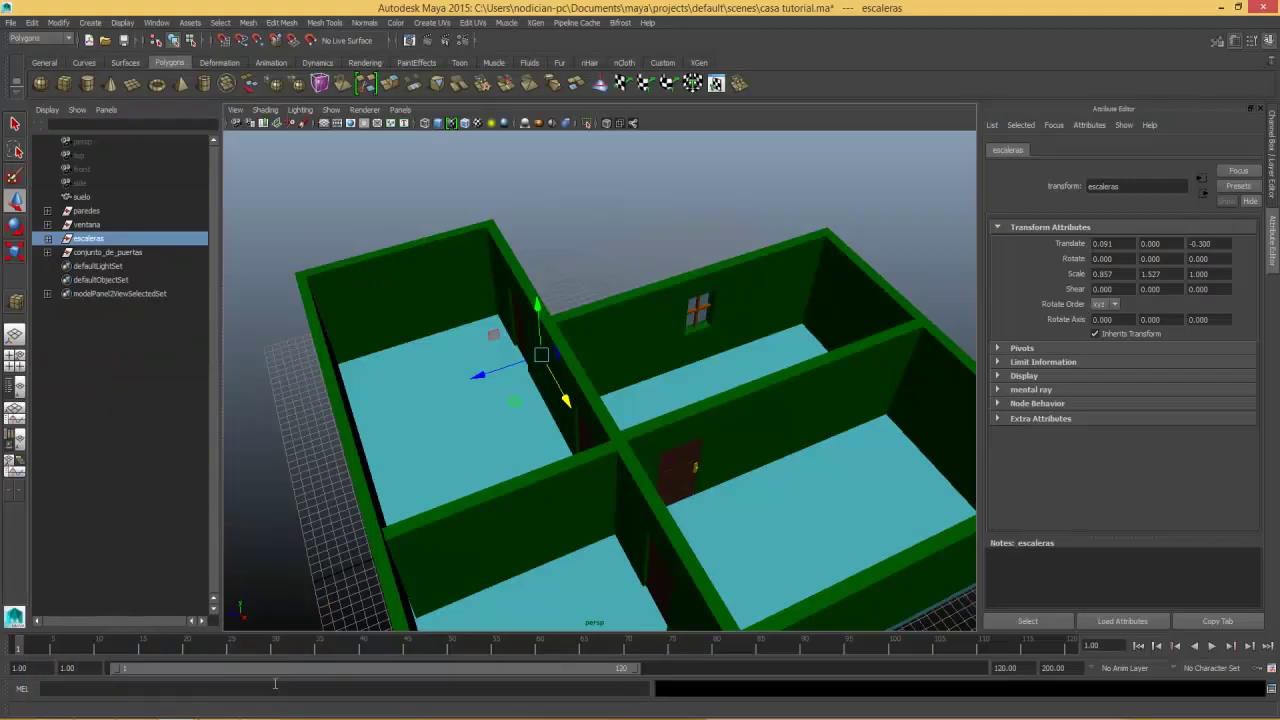
click(10, 22)
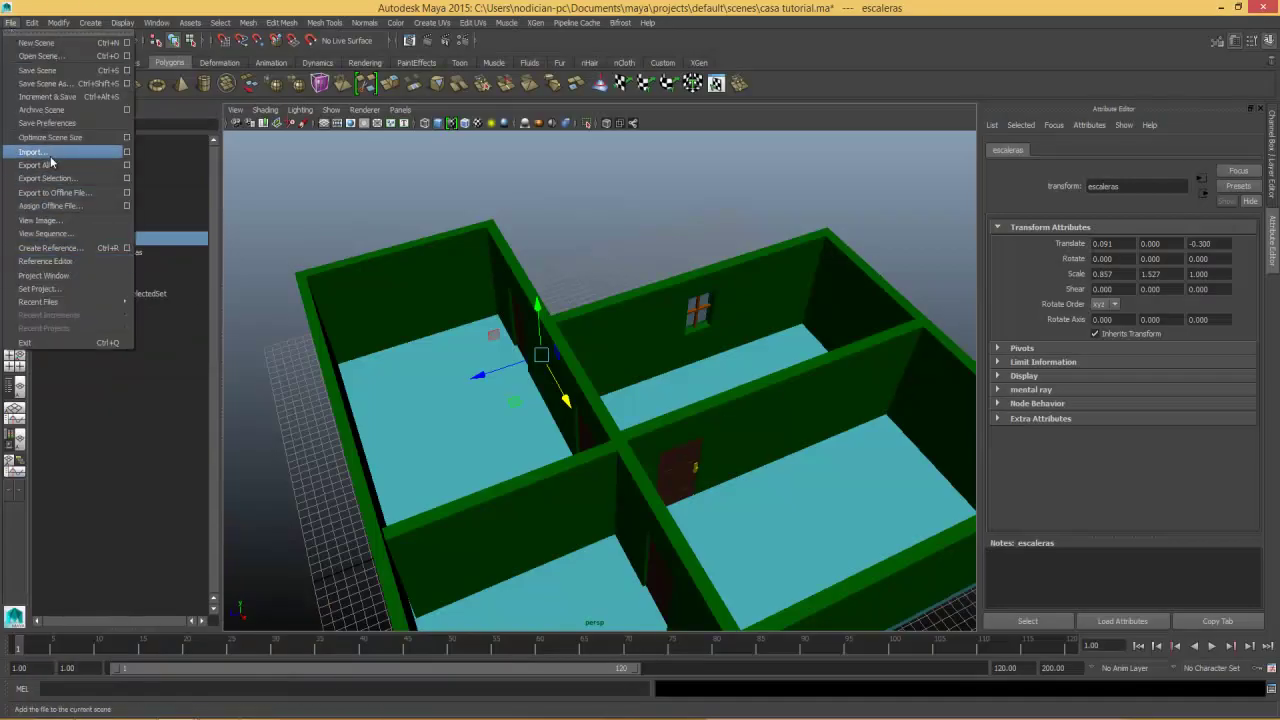
click(32, 152)
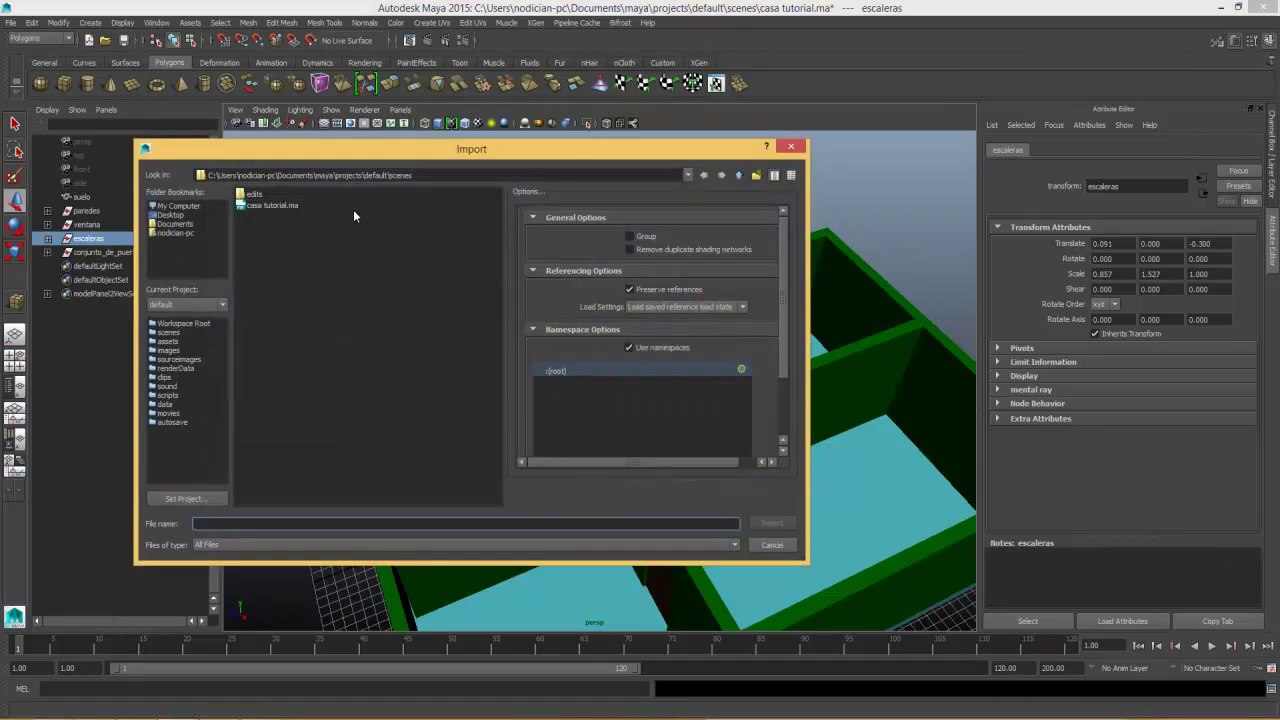
click(790, 147)
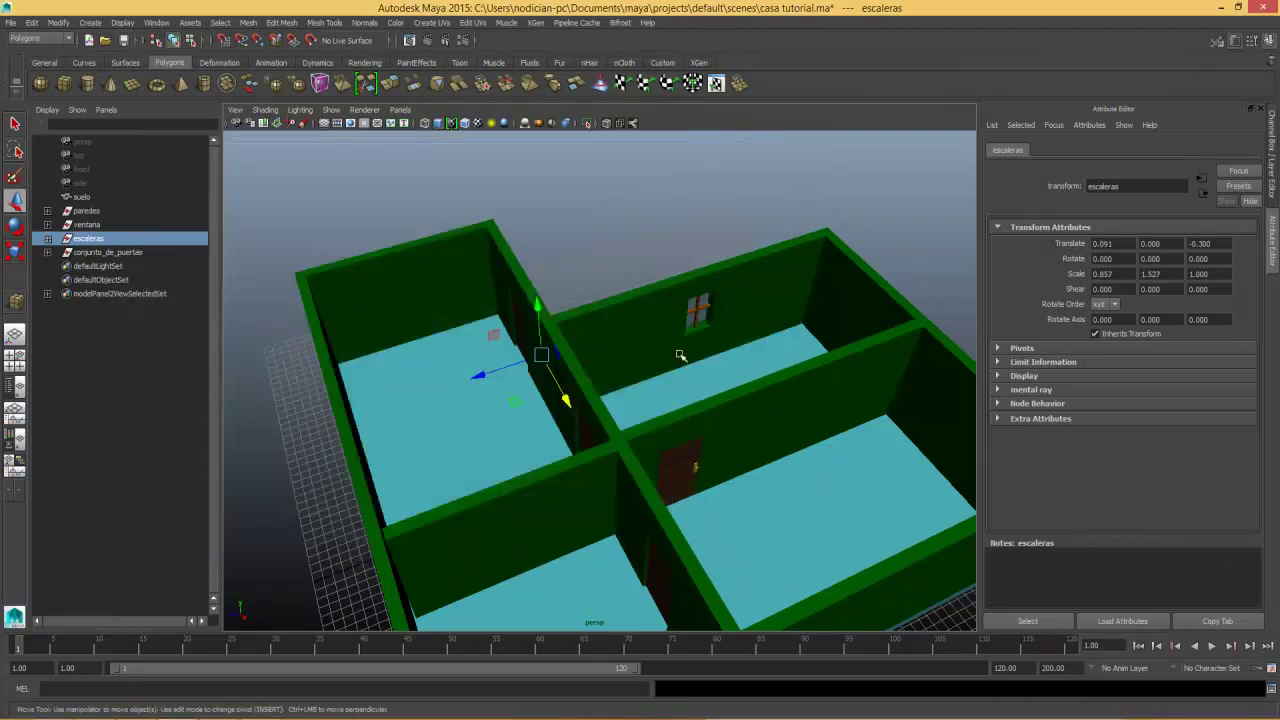
mouse_move(735, 430)
alt+mouse_down()
mouse_move(863, 428)
mouse_move(663, 394)
mouse_move(857, 400)
mouse_move(723, 366)
mouse_move(735, 406)
mouse_move(443, 400)
mouse_move(640, 391)
mouse_move(445, 386)
mouse_move(611, 408)
mouse_move(570, 352)
mouse_move(474, 331)
mouse_move(577, 371)
mouse_move(700, 349)
mouse_move(640, 510)
mouse_move(680, 466)
alt+mouse_up()
scroll(611, 408, up, 5)
click(477, 337)
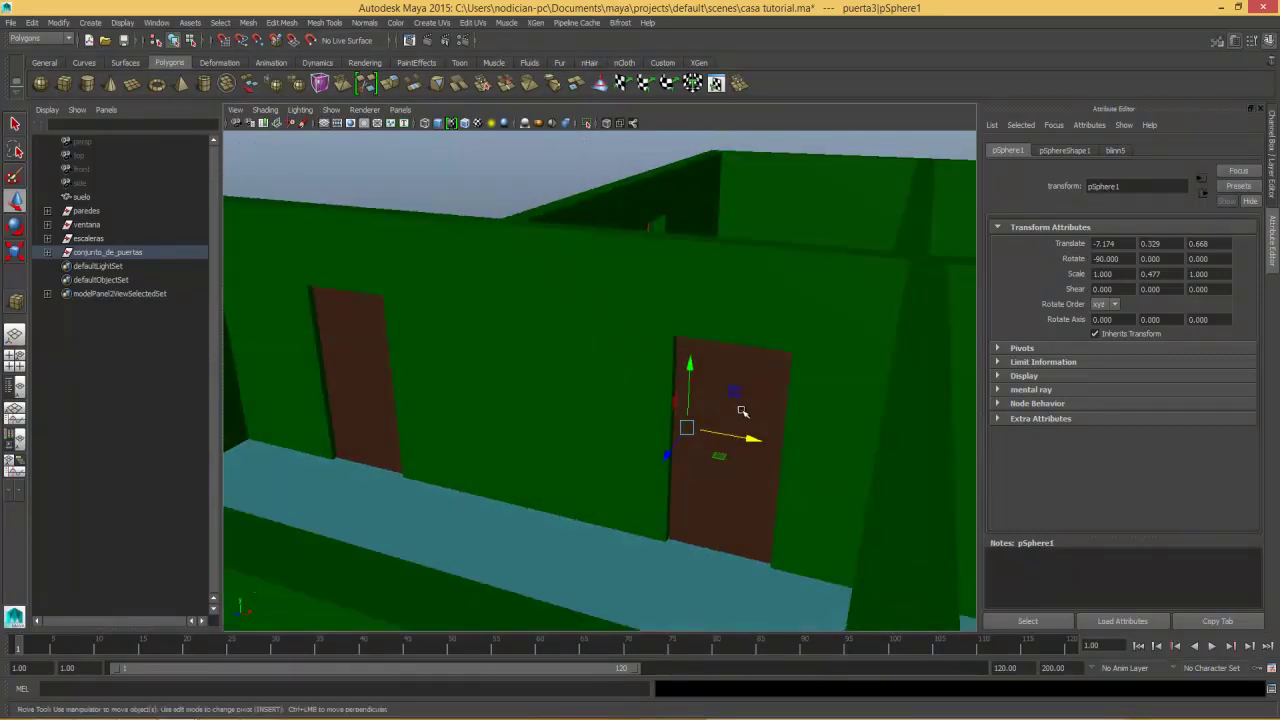
mouse_move(712, 365)
alt+mouse_down()
mouse_move(717, 394)
mouse_move(549, 394)
mouse_move(526, 357)
mouse_move(553, 403)
mouse_move(529, 357)
mouse_move(529, 406)
mouse_move(486, 356)
alt+mouse_up()
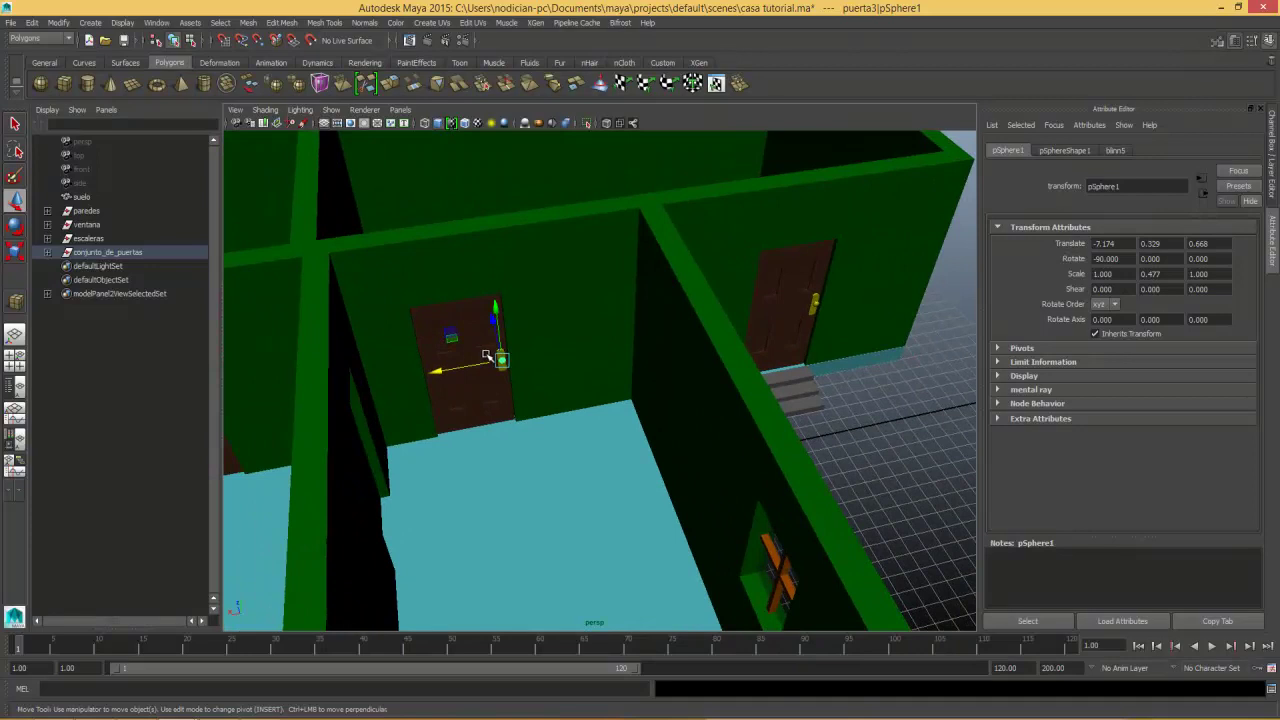
mouse_move(594, 457)
alt+mouse_down()
mouse_move(540, 414)
mouse_move(574, 469)
mouse_move(551, 408)
mouse_move(601, 413)
alt+mouse_up()
alt+drag(677, 428, 614, 443)
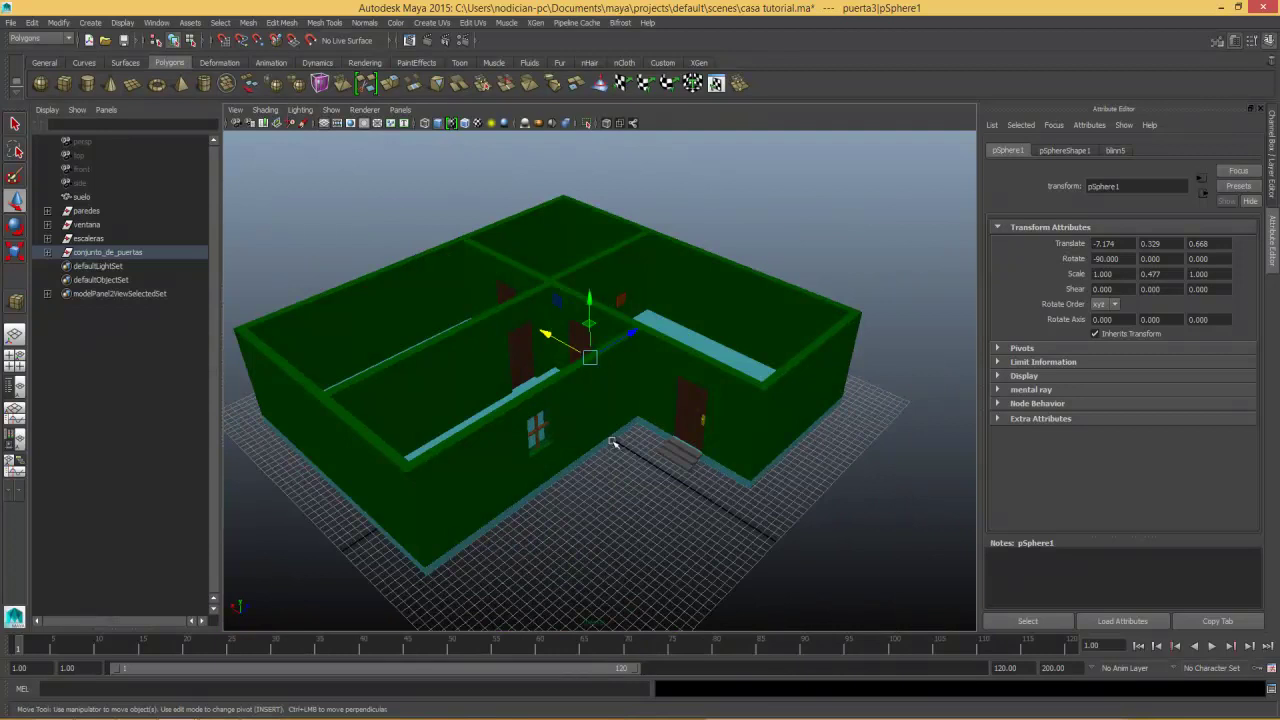